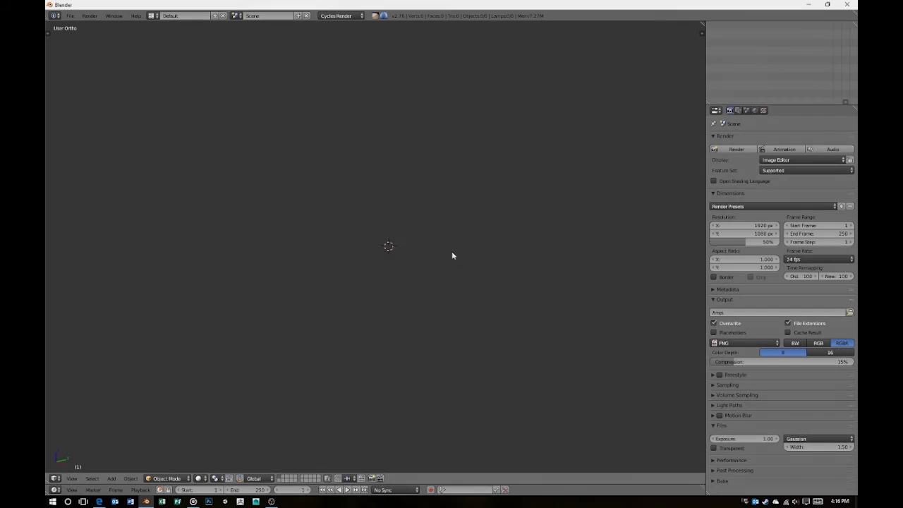
Step: Append the reference character from the saved .blend file
key(shift+F1)
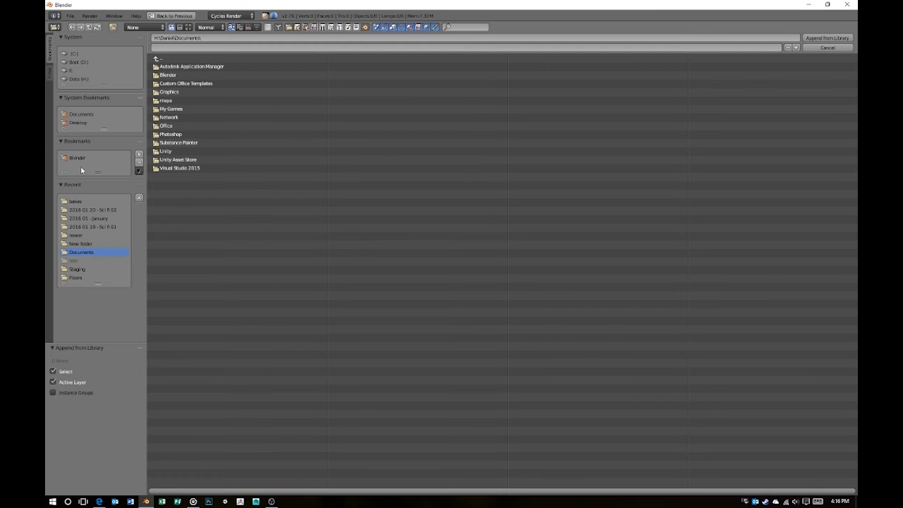
double_click(179, 67)
scroll(411, 221, up, 3)
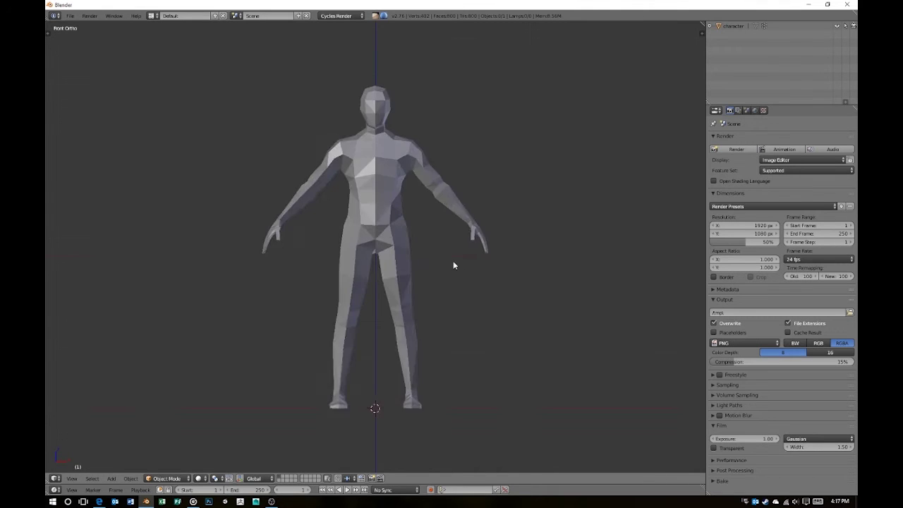
scroll(453, 260, down, 2)
Step: Position the flat wall Plane beside the character
key(a)
key(z)
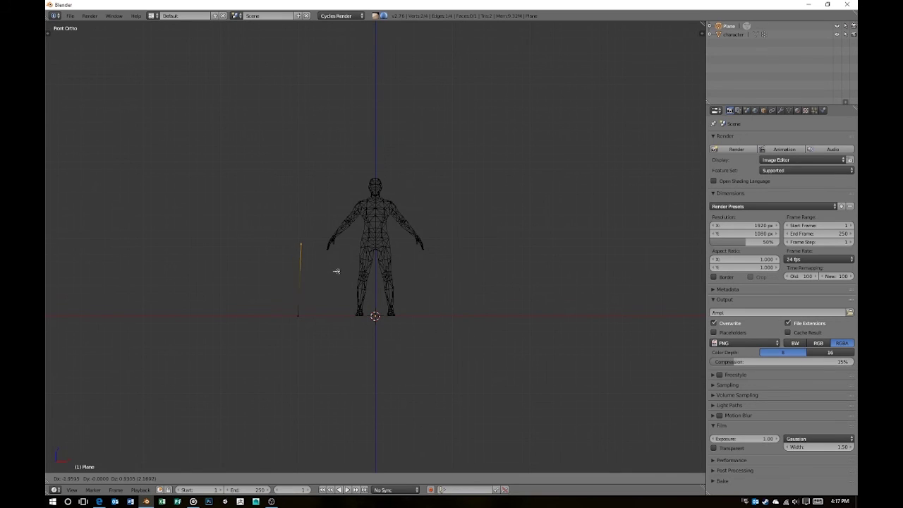
click(409, 324)
right_click(425, 256)
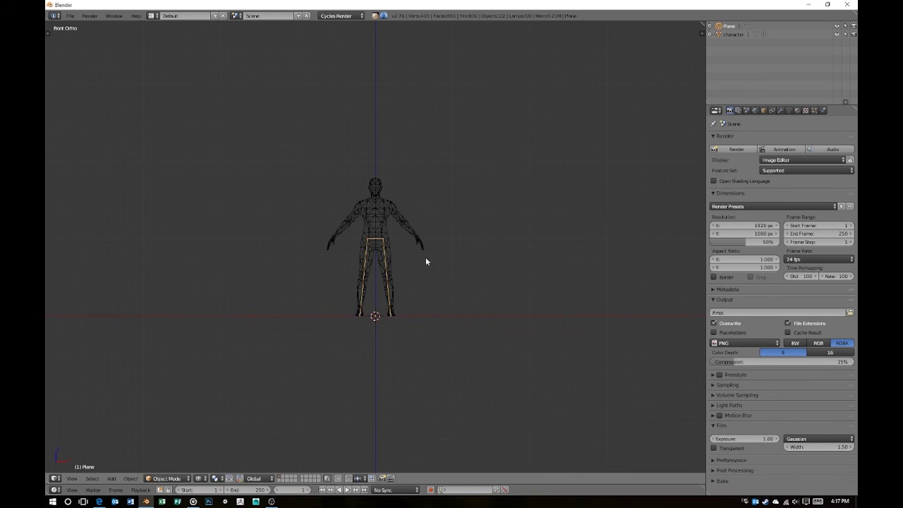
key(z)
key(KP_3)
key(KP_7)
key(KP_3)
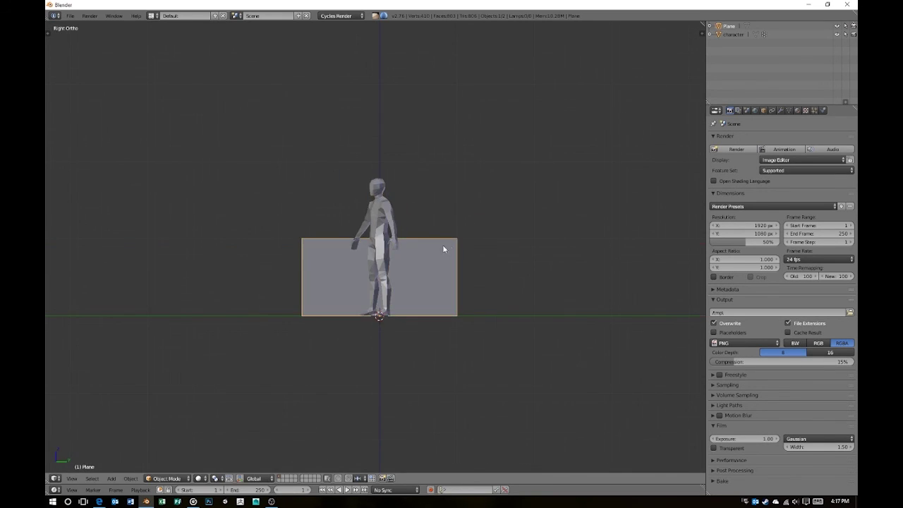
Step: Check the wall plane's placement against the character from side, front and top views
middle_drag(440, 251, 468, 287)
key(KP_3)
key(z)
key(KP_1)
scroll(317, 254, up, 3)
key(z)
key(KP_3)
scroll(331, 261, down, 3)
middle_drag(343, 268, 358, 314)
key(KP_3)
key(KP_7)
Step: Spin an edge of Plane.001 into a curved strip using the Spin operator
key(Tab)
key(z)
scroll(441, 244, up, 2)
key(space)
text(spin)
key(Return)
key(F6)
Step: Inspect the curved strip in solid shading and reselect the flat wall Plane
middle_drag(494, 246, 359, 349)
key(z)
key(Tab)
mouse_move(410, 309)
middle_down()
mouse_move(276, 312)
mouse_move(418, 320)
mouse_move(437, 258)
middle_up()
right_click(275, 312)
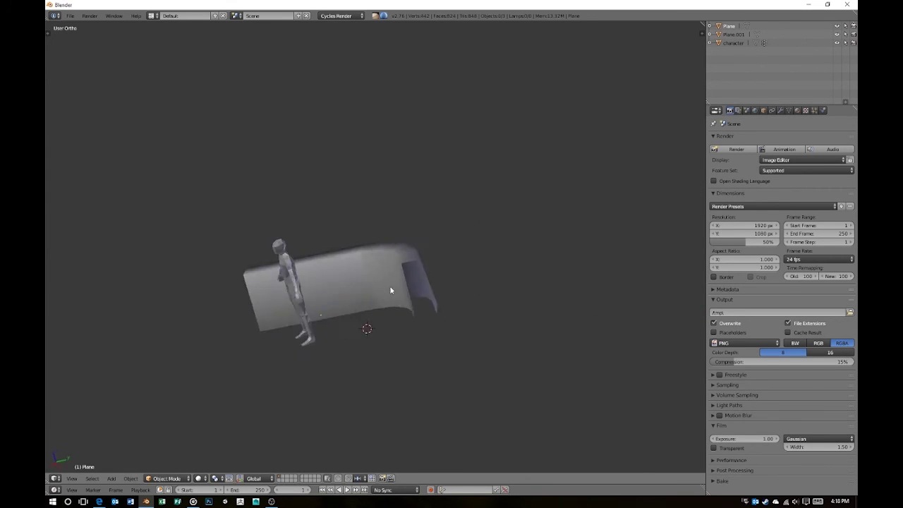
Step: Delete all vertices of the old curved strip
key(KP_7)
key(z)
right_click(437, 259)
key(Tab)
key(b)
drag(498, 144, 413, 242)
key(x)
key(Return)
Step: Spin an edge into a new arc around the 3D cursor
click(440, 263)
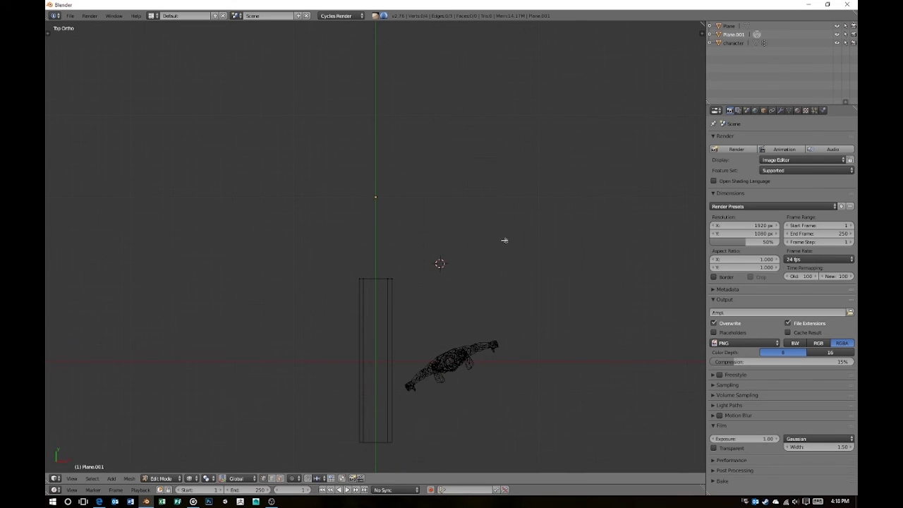
key(alt+r)
key(Tab)
key(z)
key(w)
mouse_move(375, 371)
middle_down()
mouse_move(453, 259)
mouse_move(383, 288)
middle_up()
click(454, 258)
Step: Box-select the end edge of the curved piece in top wireframe view
key(KP_7)
key(z)
scroll(419, 252, down, 3)
key(Tab)
key(b)
drag(431, 171, 298, 256)
Step: Spin the end edge around the cursor with 6 steps over 90°
scroll(462, 276, up, 2)
click(453, 259)
key(w)
click(466, 259)
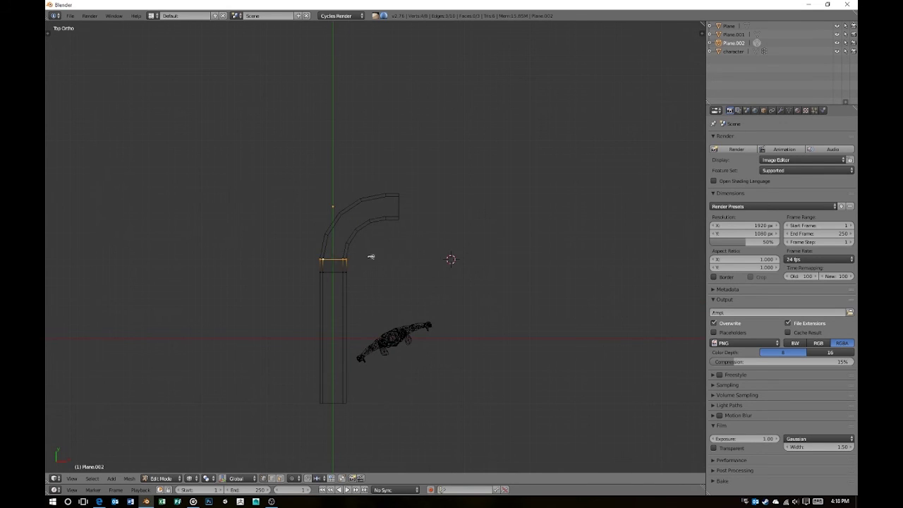
key(F6)
click(651, 224)
click(651, 224)
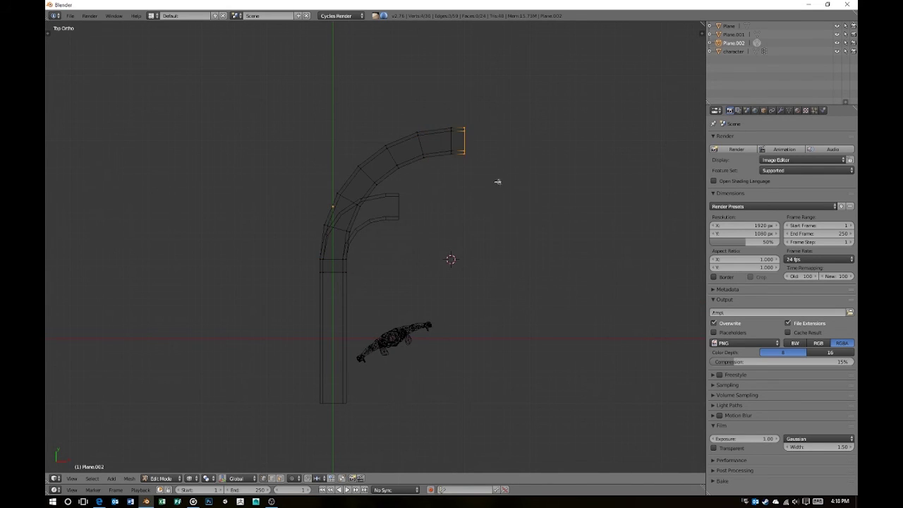
Step: Review the curved wall in solid shading and select the flat wall plane
key(Tab)
shift+middle_drag(463, 147, 473, 211)
key(z)
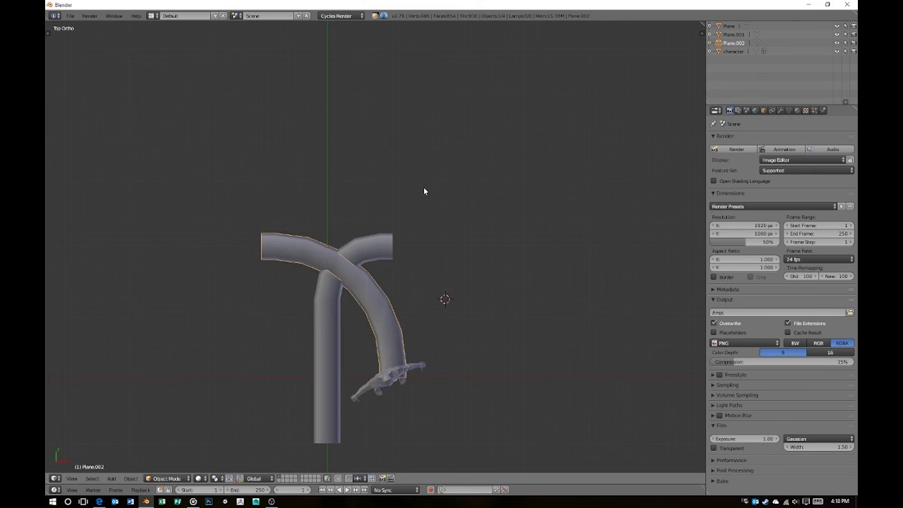
mouse_move(379, 296)
middle_down()
mouse_move(410, 280)
mouse_move(359, 309)
mouse_move(429, 252)
mouse_move(398, 249)
middle_up()
right_click(398, 249)
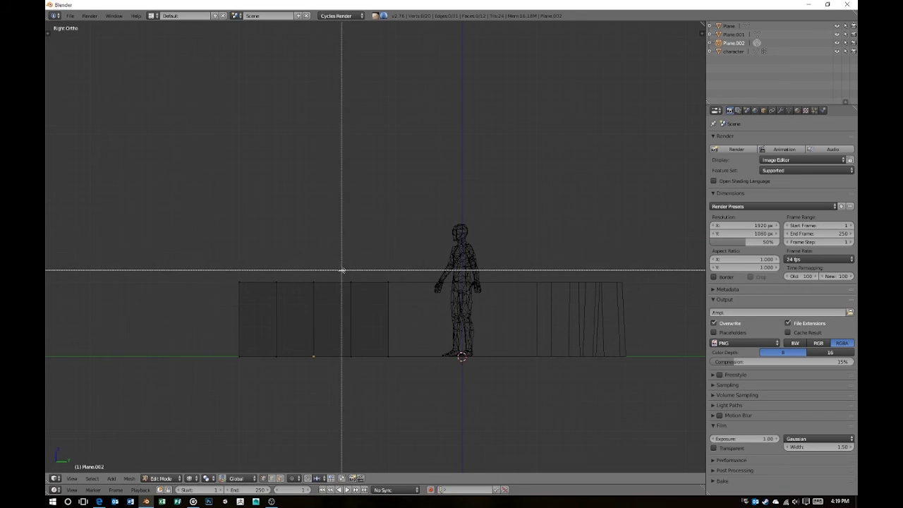
Step: Try slanting the wall end by moving a vertex, then undo it
key(g)
key(ctrl+z)
key(Escape)
middle_drag(250, 347, 261, 313)
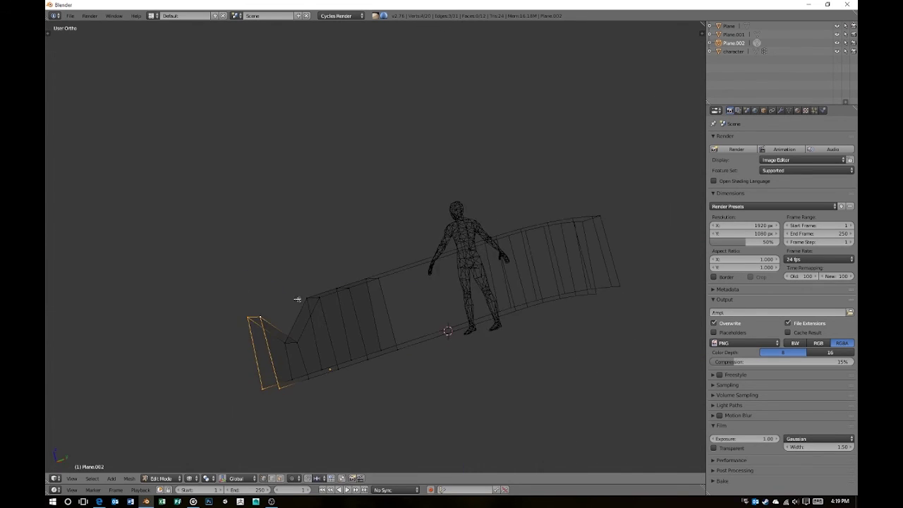
key(z)
mouse_move(358, 388)
middle_down()
mouse_move(367, 367)
mouse_move(317, 282)
mouse_move(352, 291)
middle_up()
Step: Move the wall geometry along the Y axis to lengthen the wall run
key(KP_7)
key(g)
key(y)
key(Tab)
key(KP_3)
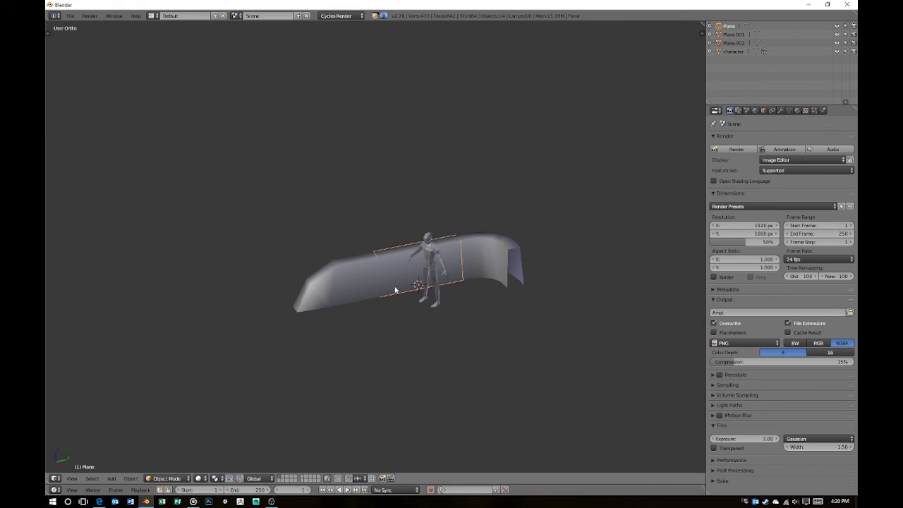
key(KP_3)
key(z)
right_click(380, 301)
Step: Undo the curved wall pieces and check the flat wall from front and side views
key(ctrl+z)
key(KP_1)
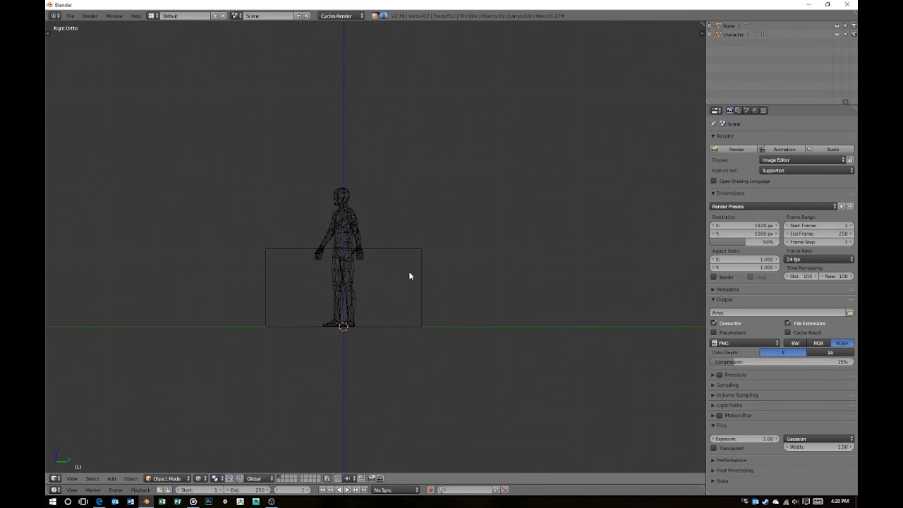
key(ctrl+z)
key(Tab)
scroll(360, 283, up, 2)
drag(347, 225, 302, 246)
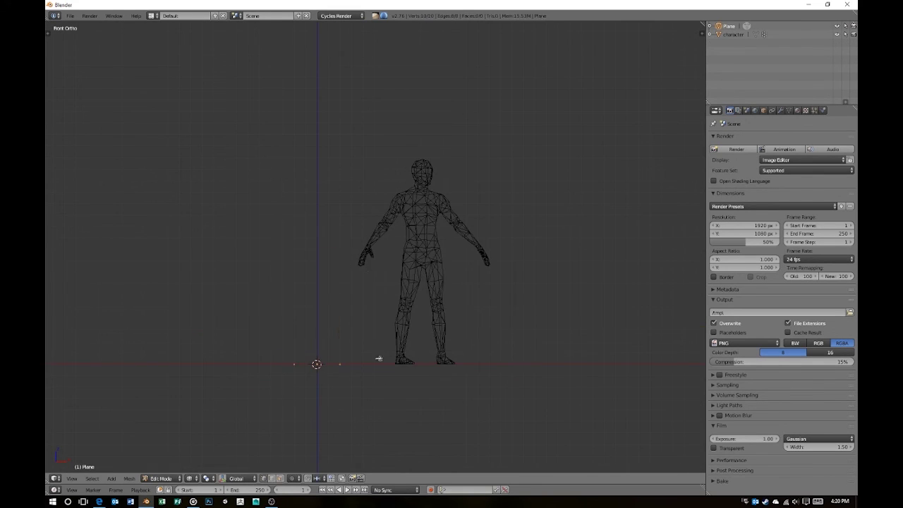
middle_drag(345, 318, 301, 251)
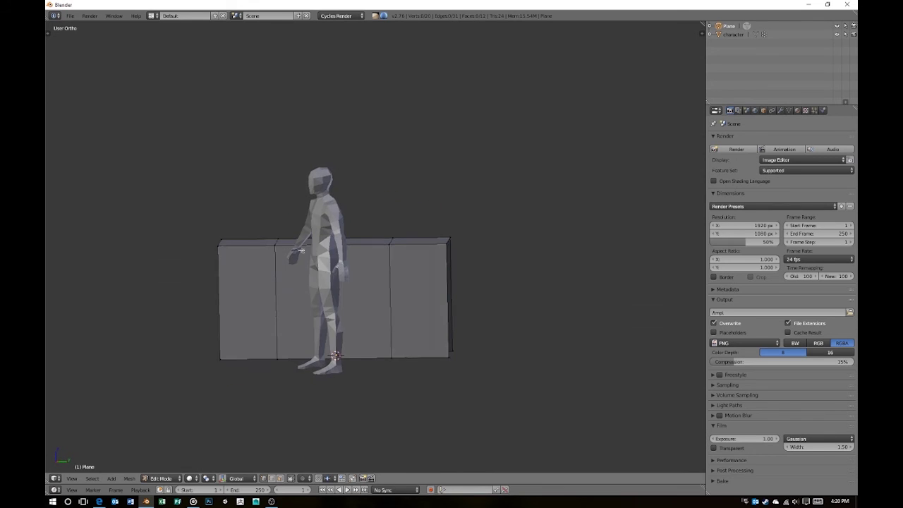
key(KP_1)
key(KP_3)
key(Tab)
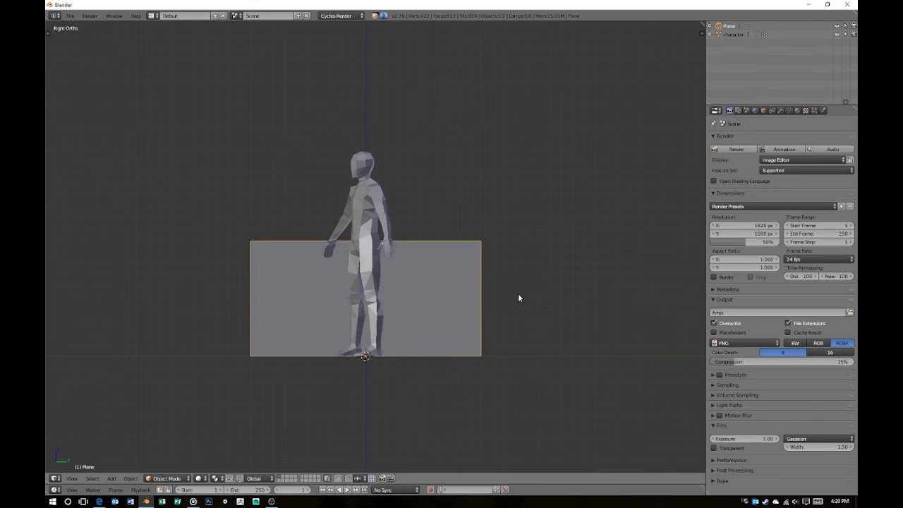
key(z)
scroll(518, 298, down, 3)
Step: Add a Cube, scale it down, then stretch it along Y into a wide box
key(shift+a)
click(531, 307)
key(Tab)
key(s)
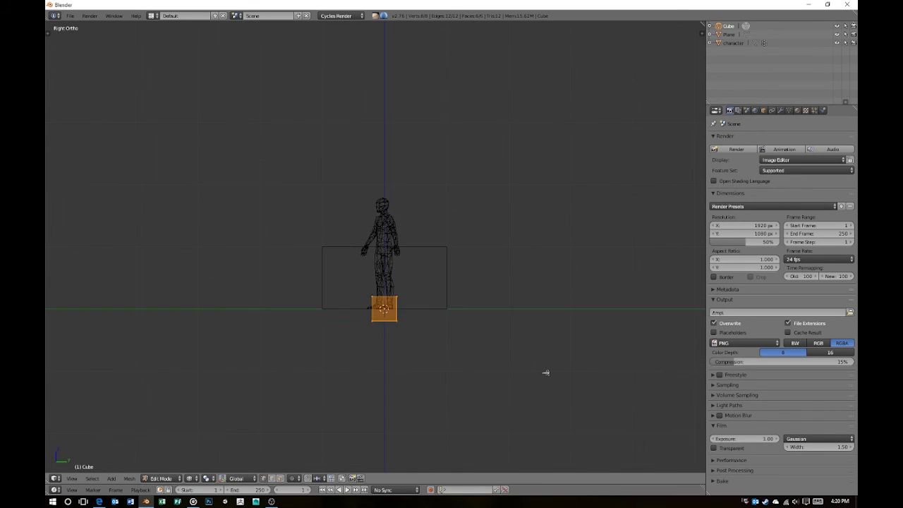
click(446, 369)
scroll(423, 332, up, 2)
key(s)
key(y)
click(384, 313)
Step: Leave only the wide box in the scene, hiding the character and plane
key(Tab)
scroll(470, 298, up, 3)
scroll(387, 374, down, 4)
scroll(460, 300, up, 1)
key(2)
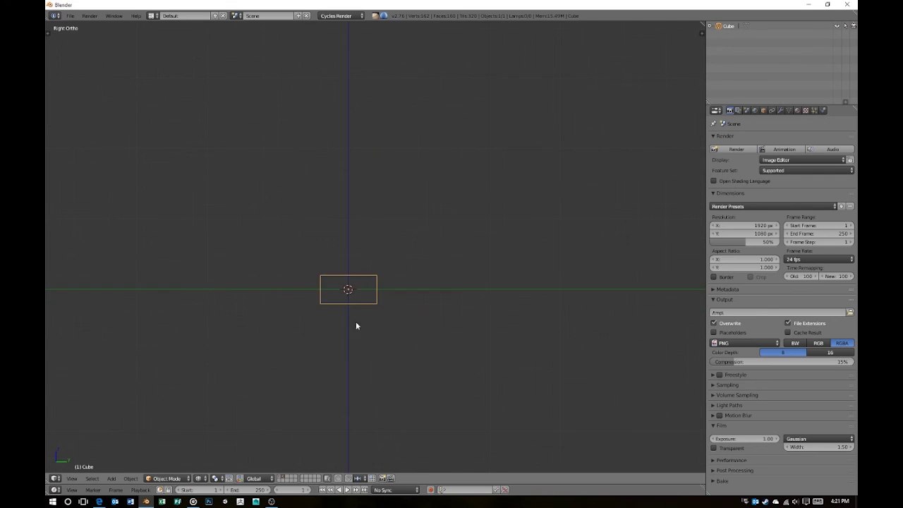
Step: Dissolve the block's inner edge loops and separate one square section into its own object
key(Tab)
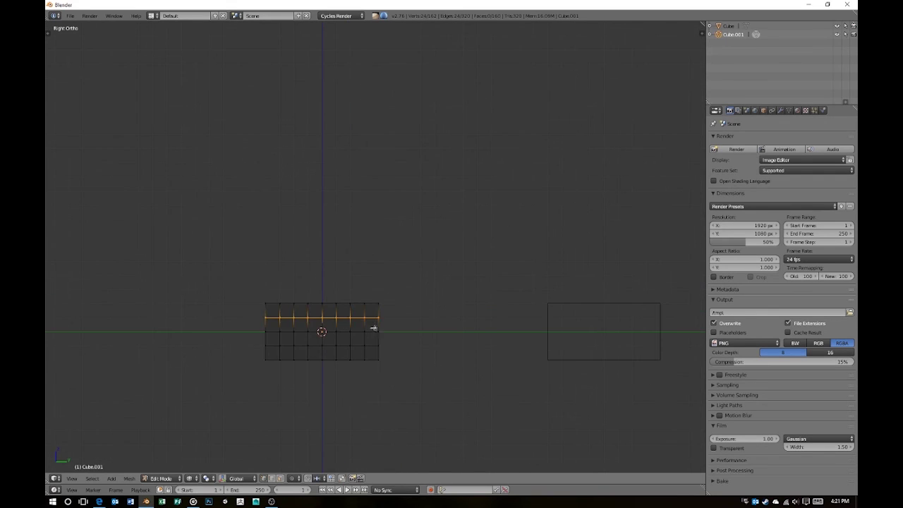
key(x)
click(300, 346)
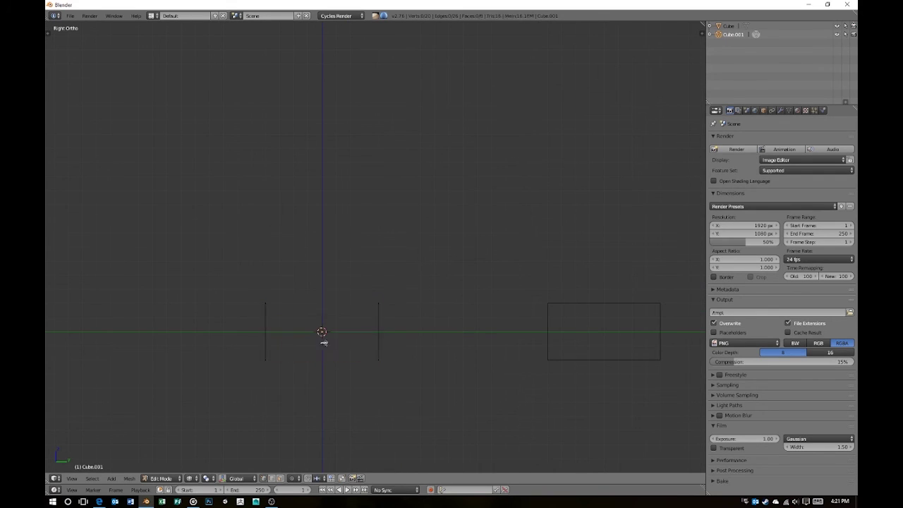
key(b)
drag(301, 268, 416, 354)
key(p)
click(341, 343)
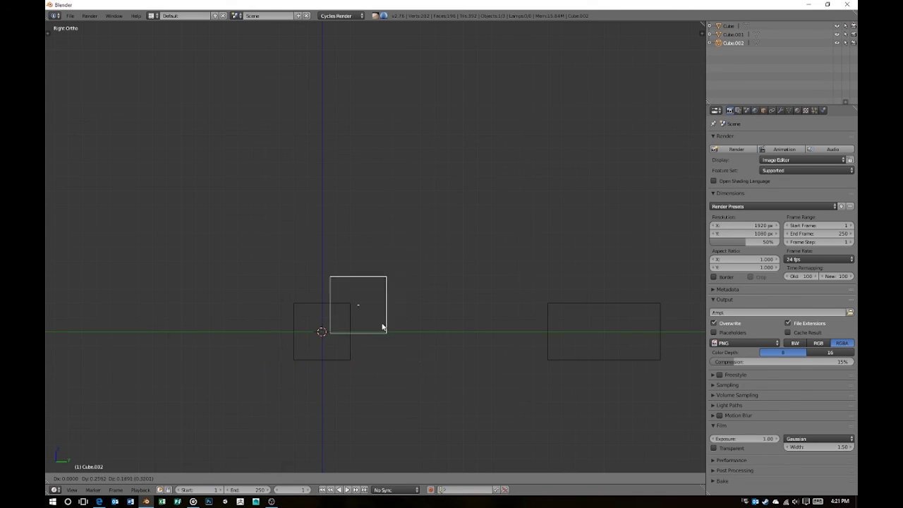
Step: Select the separated square piece and rework its geometry in Edit Mode
key(Tab)
right_click(389, 349)
key(Tab)
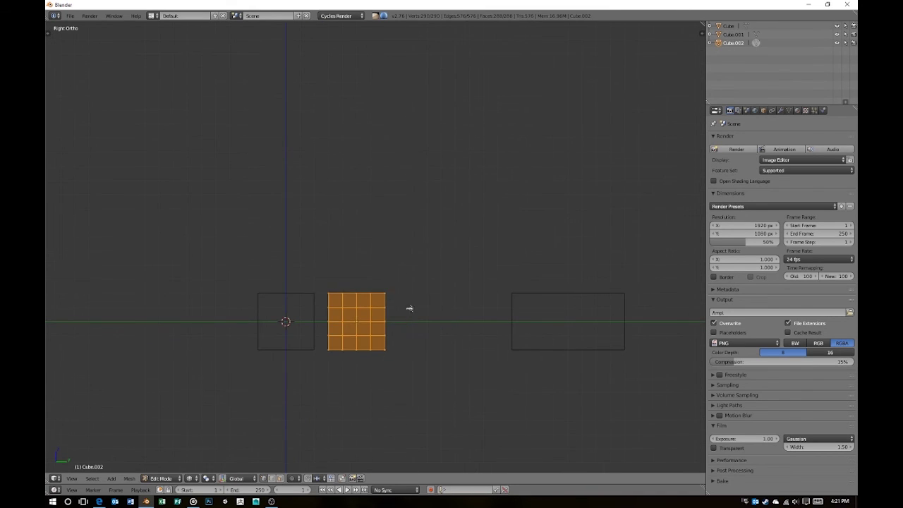
shift+middle_drag(417, 294, 366, 289)
key(b)
drag(351, 260, 254, 353)
key(g)
key(Tab)
right_click(300, 289)
key(Tab)
middle_drag(304, 284, 403, 272)
key(z)
Step: Delete the extra geometry, then check the blocks from the top and front views
key(x)
click(413, 258)
key(Tab)
right_click(297, 258)
mouse_move(296, 258)
middle_down()
mouse_move(389, 282)
mouse_move(368, 300)
mouse_move(412, 317)
mouse_move(346, 262)
middle_up()
alt+right_click(368, 300)
key(ctrl+z)
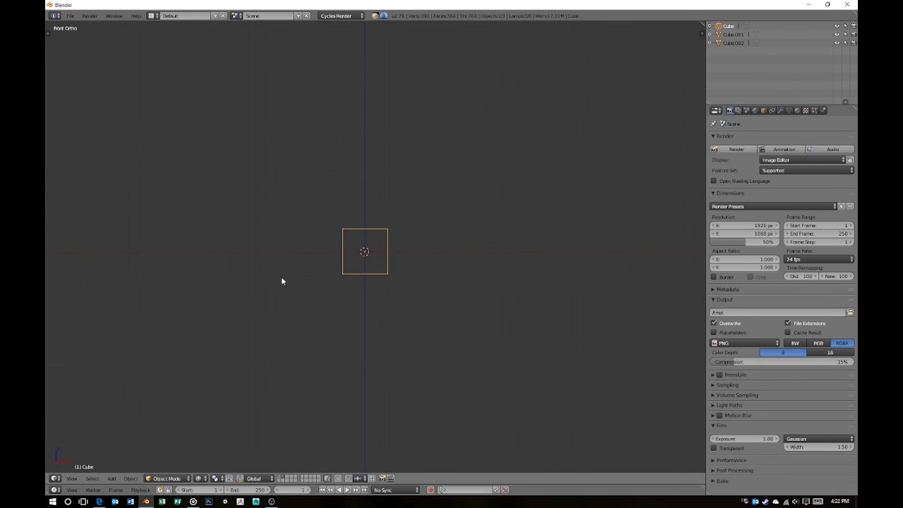
key(KP_7)
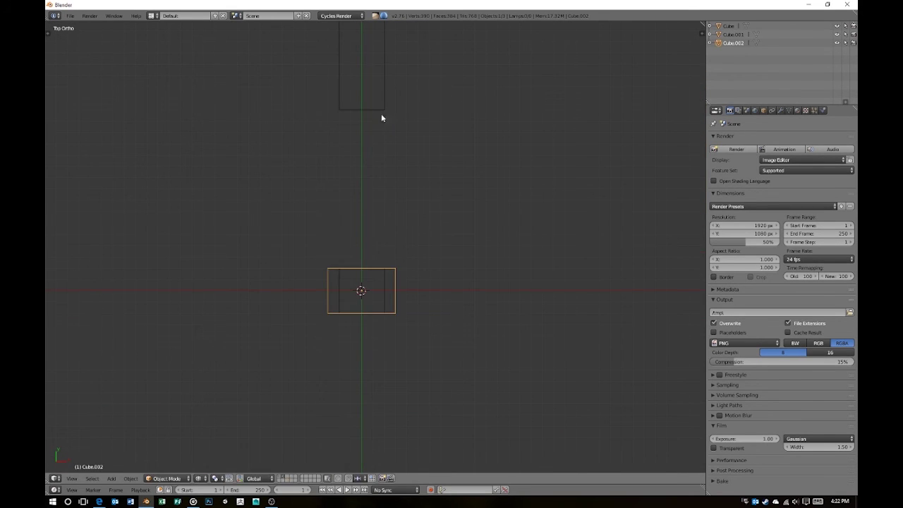
key(KP_1)
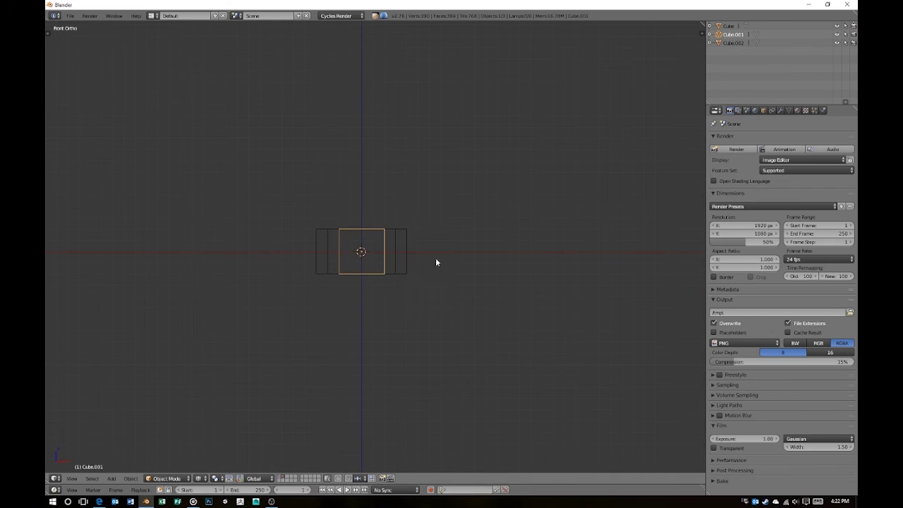
key(KP_7)
Step: Duplicate the brick into new bricks, placing a copy at the upper left
key(shift+d)
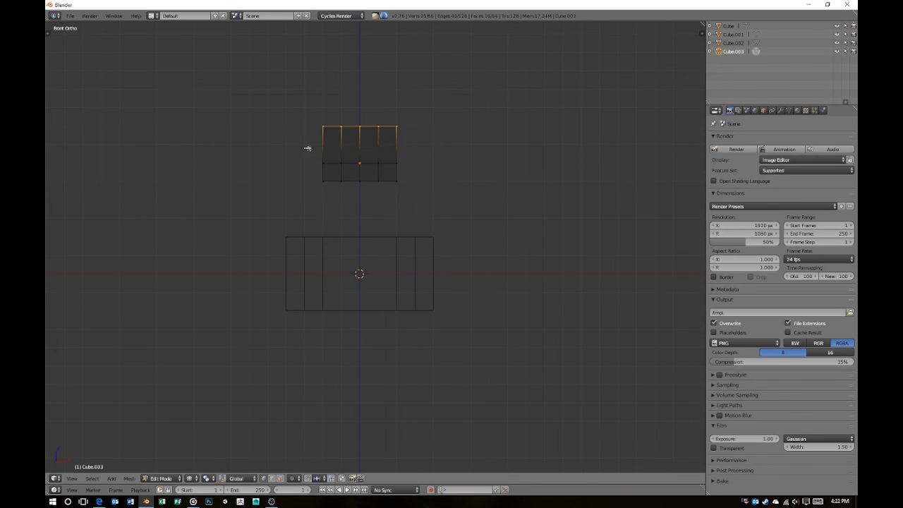
key(KP_1)
key(shift+d)
click(271, 155)
key(Tab)
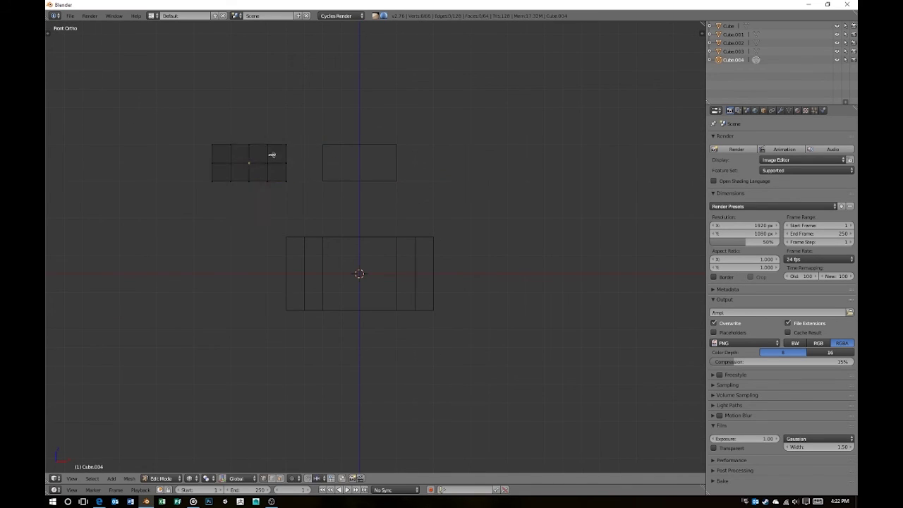
key(Escape)
key(Tab)
key(ctrl+z)
key(Tab)
mouse_move(447, 232)
middle_down()
mouse_move(393, 318)
mouse_move(406, 285)
middle_up()
key(z)
key(Tab)
Step: Move the bottom-left brick into place to complete the two-row layout
key(KP_1)
key(z)
right_click(350, 278)
key(g)
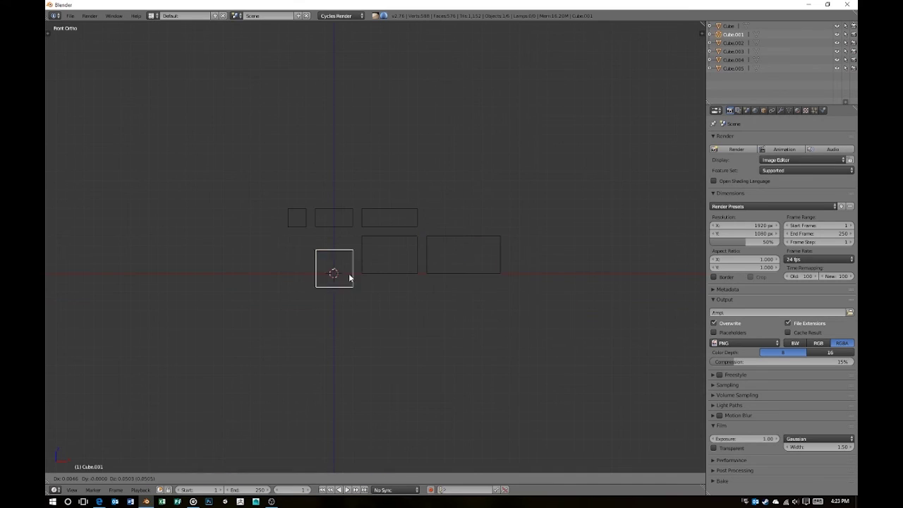
click(350, 277)
key(z)
scroll(402, 333, up, 2)
middle_drag(402, 334, 369, 284)
key(KP_1)
right_click(251, 201)
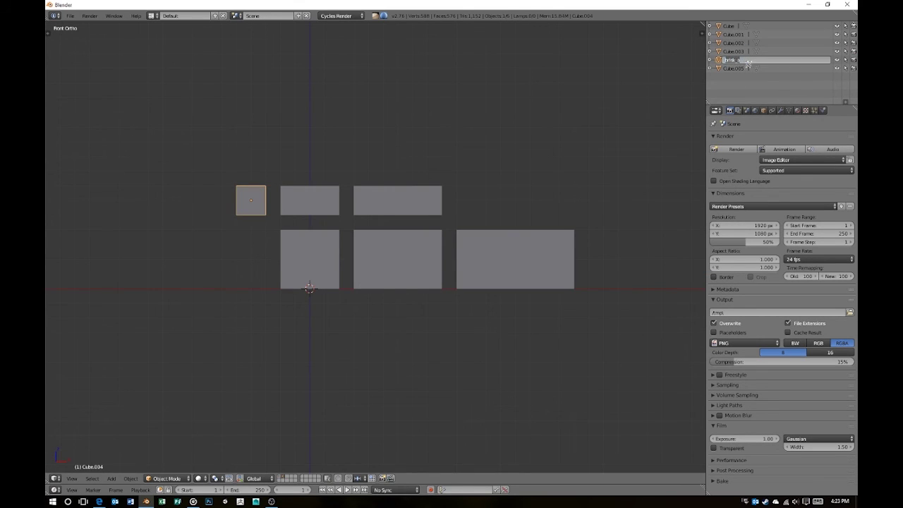
Step: Rename the bricks in the Outliner, starting with brick_a
key(Return)
click(788, 110)
right_click(304, 203)
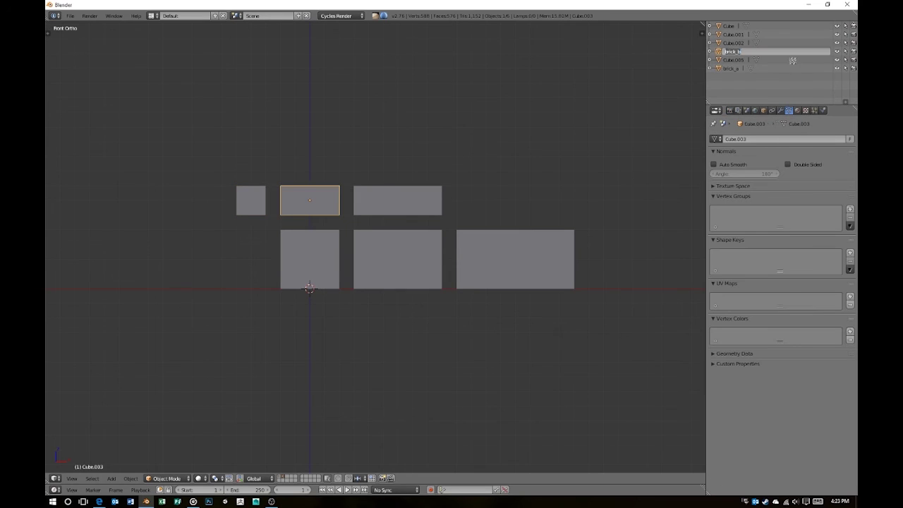
right_click(337, 252)
double_click(734, 34)
double_click(742, 26)
Step: Duplicate all six bricks below the originals and rename the .001 copies
key(a)
scroll(419, 292, down, 2)
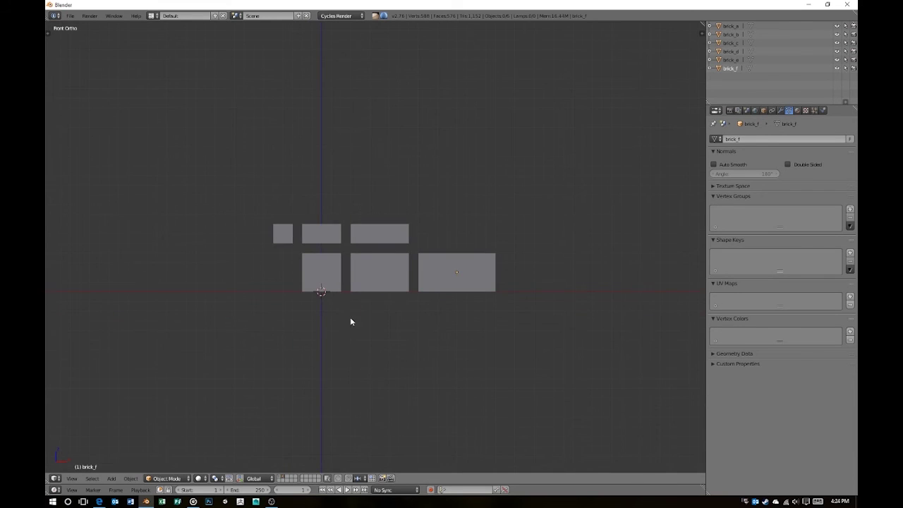
key(shift+d)
click(502, 268)
right_click(290, 279)
double_click(762, 44)
double_click(735, 51)
text(brick_i)
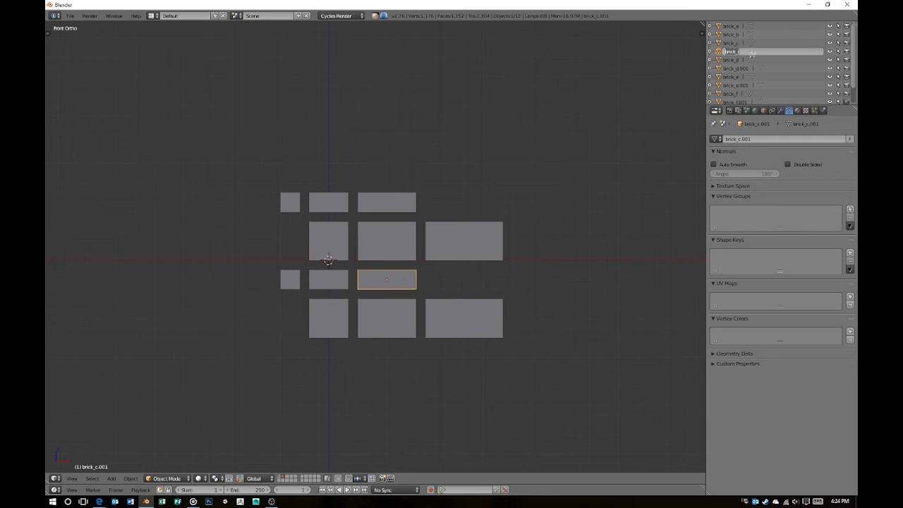
double_click(762, 60)
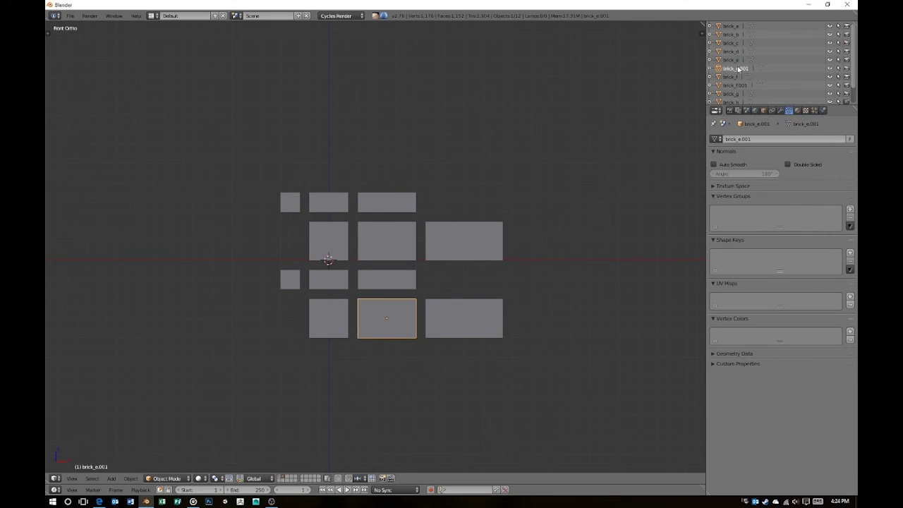
Step: Save the scene as '2016 01 21 - Stone wall 01.blend' and select brick_a
key(ctrl+s)
text(2016 01 21 - Stone)
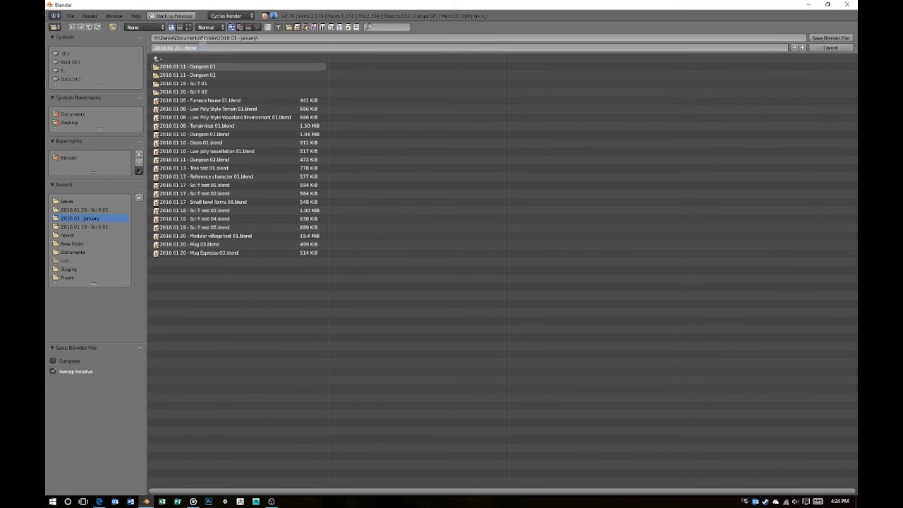
text(wall 01)
key(Return)
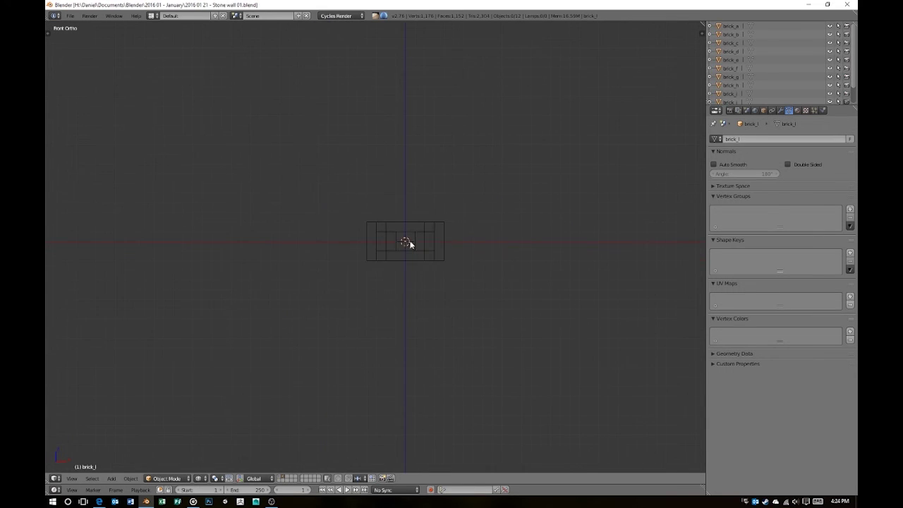
alt+right_click(407, 242)
click(423, 268)
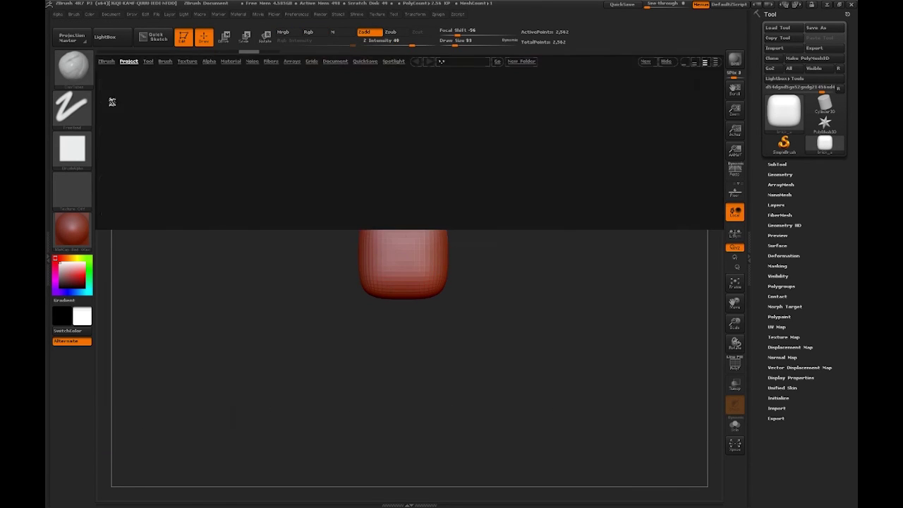
Step: Load the Mallet brush from LightBox and dent the block's end
click(165, 61)
click(306, 137)
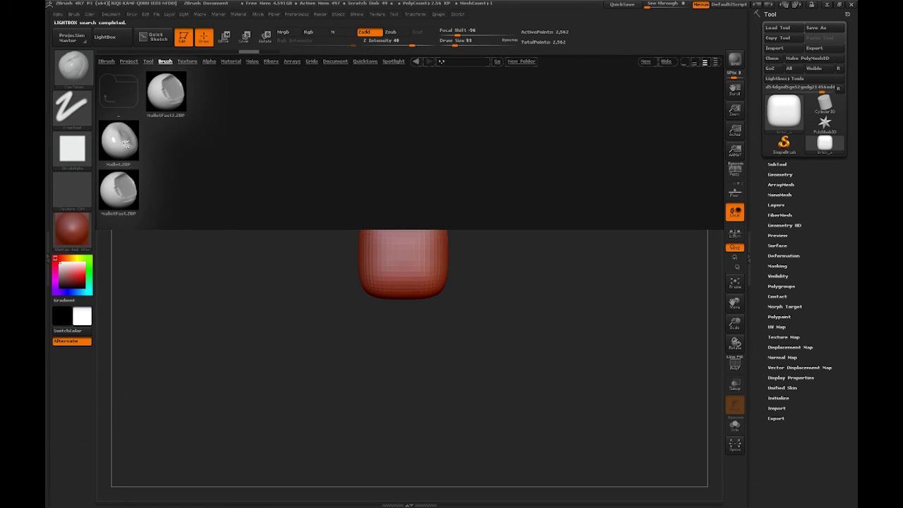
double_click(126, 143)
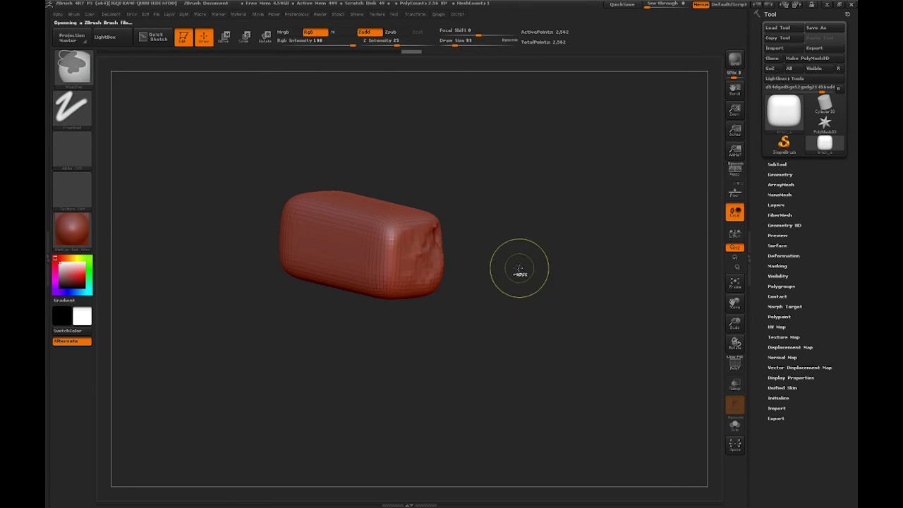
drag(516, 273, 500, 258)
drag(408, 260, 414, 274)
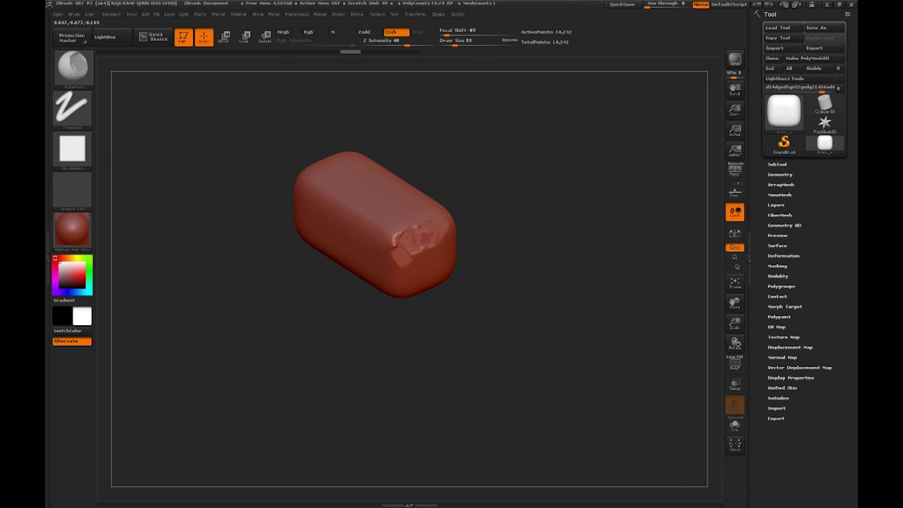
drag(444, 223, 458, 256)
drag(516, 324, 434, 280)
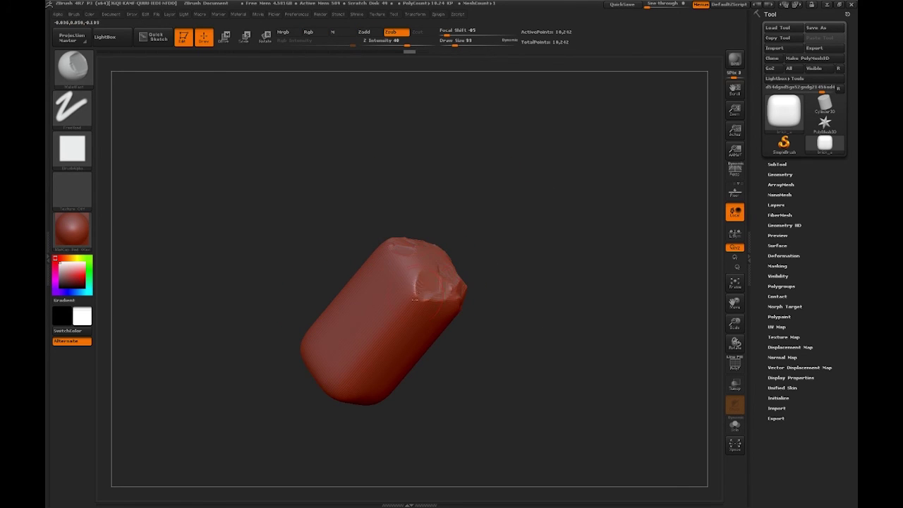
drag(426, 263, 511, 258)
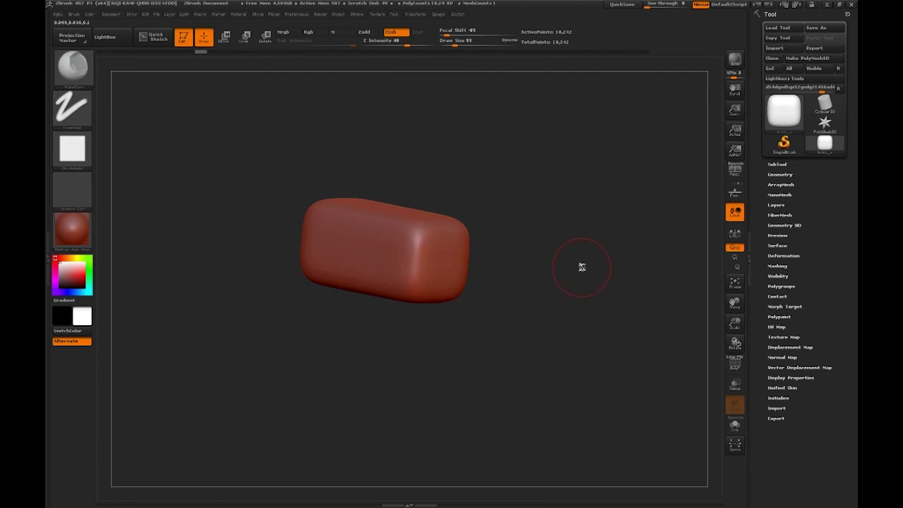
Step: Chisel flat facets into the block with the TrimAdaptive brush
key(b)
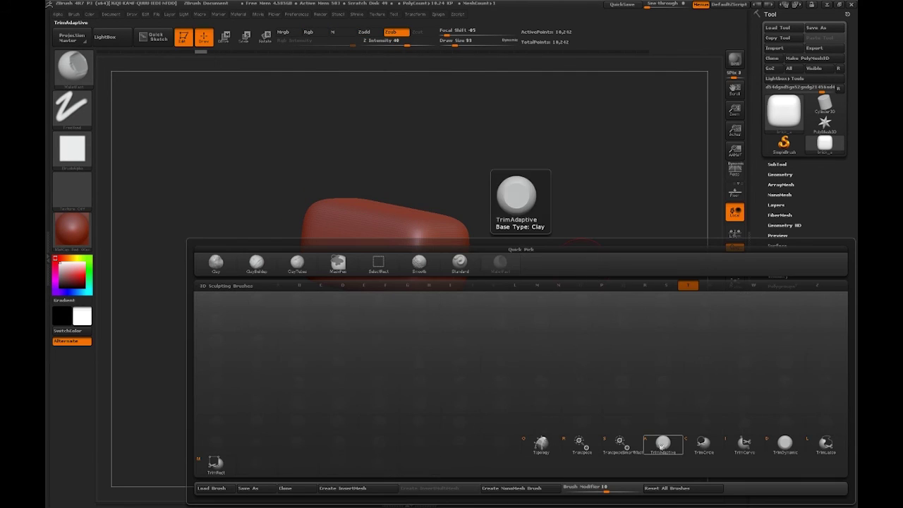
click(706, 450)
click(413, 276)
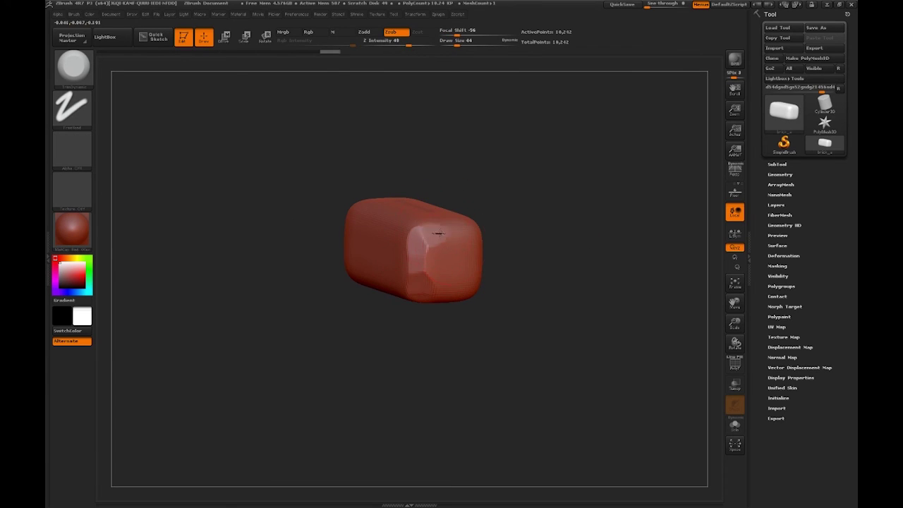
mouse_move(508, 269)
mouse_down()
mouse_move(326, 277)
mouse_move(326, 258)
mouse_up()
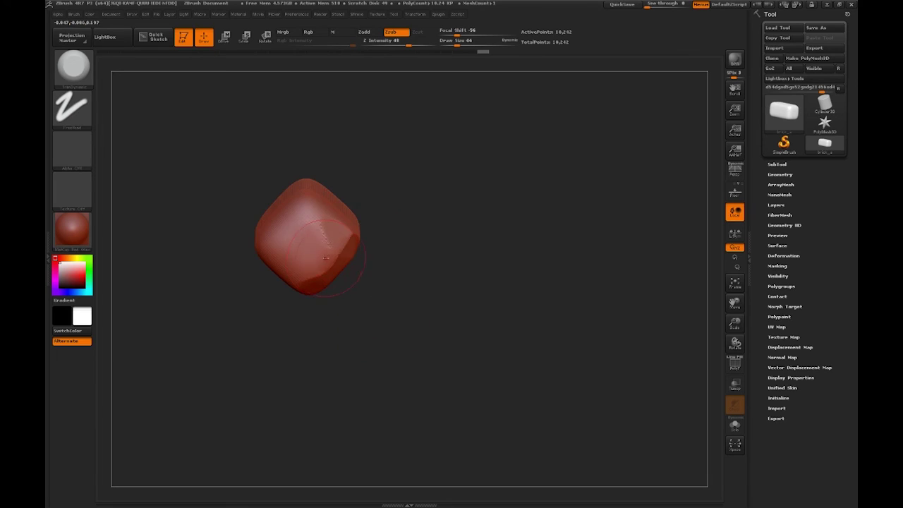
mouse_move(318, 218)
mouse_down()
mouse_move(516, 264)
mouse_move(367, 280)
mouse_move(493, 321)
mouse_up()
drag(356, 350, 331, 263)
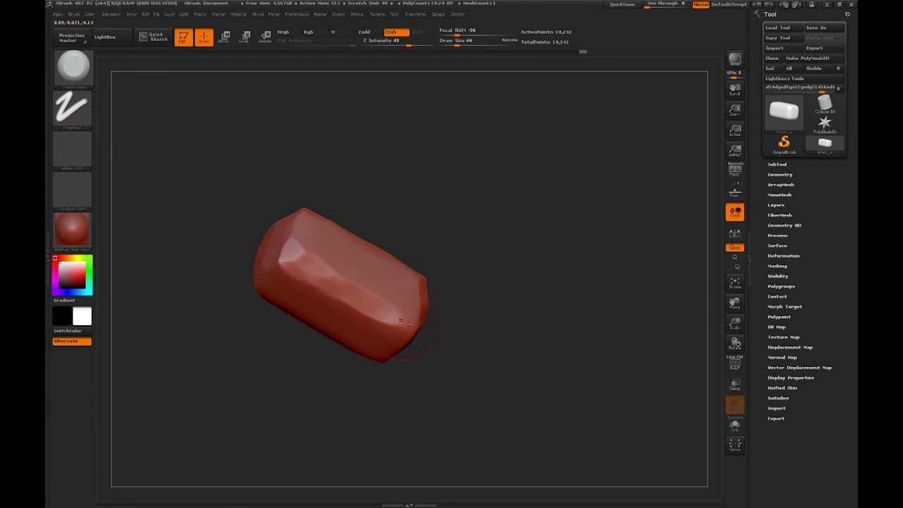
drag(401, 320, 338, 317)
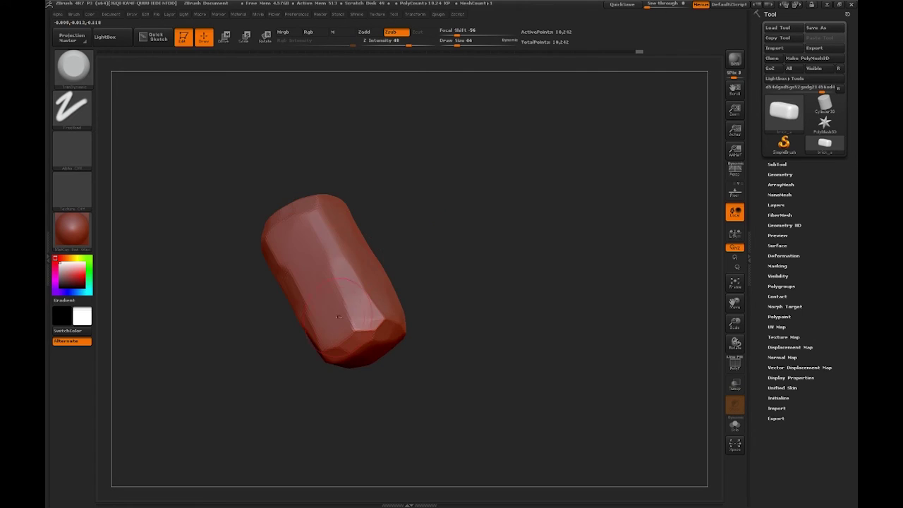
mouse_move(436, 256)
mouse_down()
mouse_move(460, 257)
mouse_move(464, 355)
mouse_move(504, 264)
mouse_move(540, 319)
mouse_up()
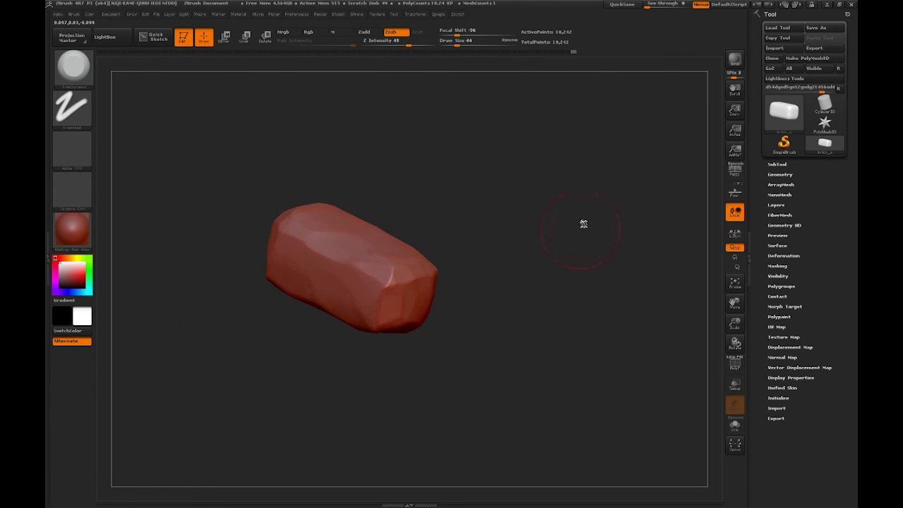
Step: Save the sculpted stone, step up a subdivision level, and compare with the Blender brick
click(770, 71)
click(779, 174)
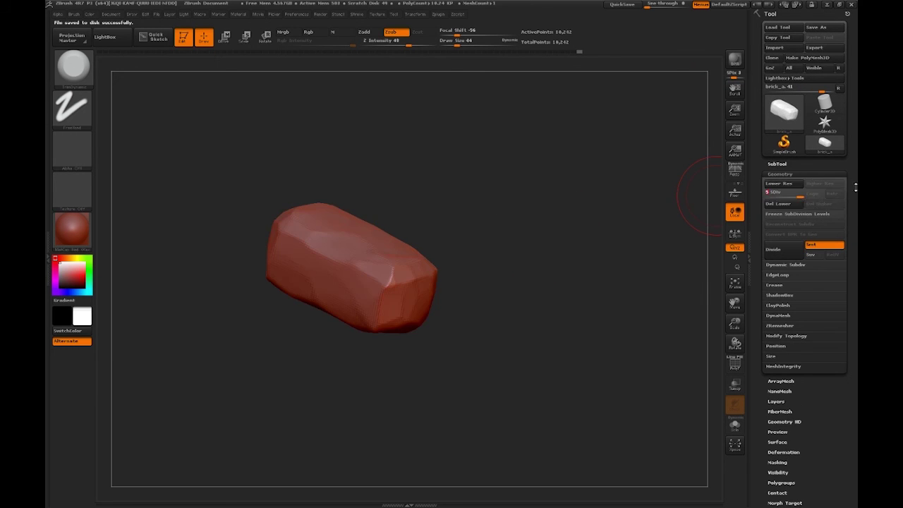
key(d)
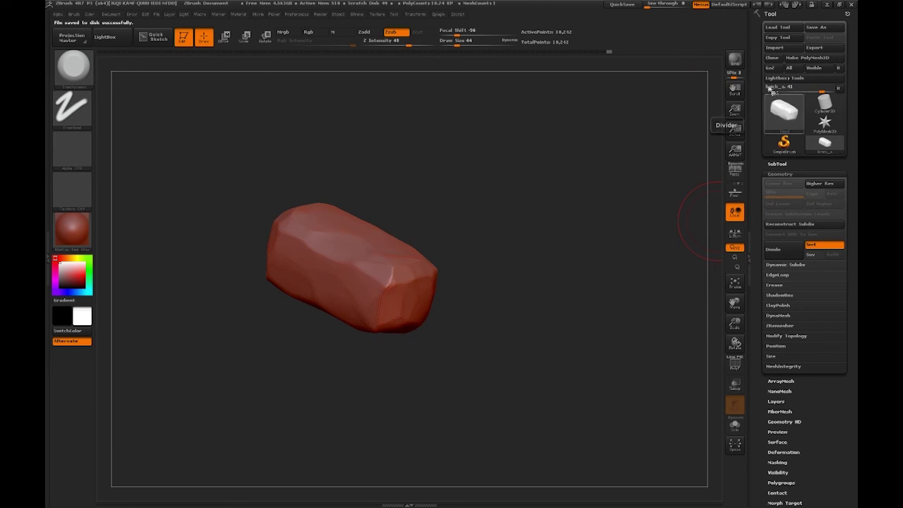
key(alt+Tab)
middle_drag(486, 239, 365, 336)
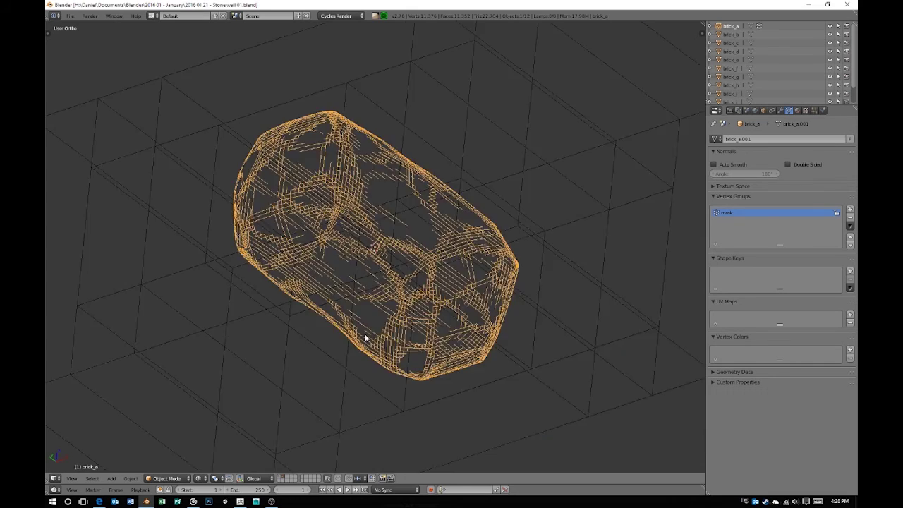
scroll(454, 350, down, 5)
scroll(581, 192, up, 5)
middle_drag(580, 192, 538, 261)
key(alt+Tab)
drag(538, 266, 583, 240)
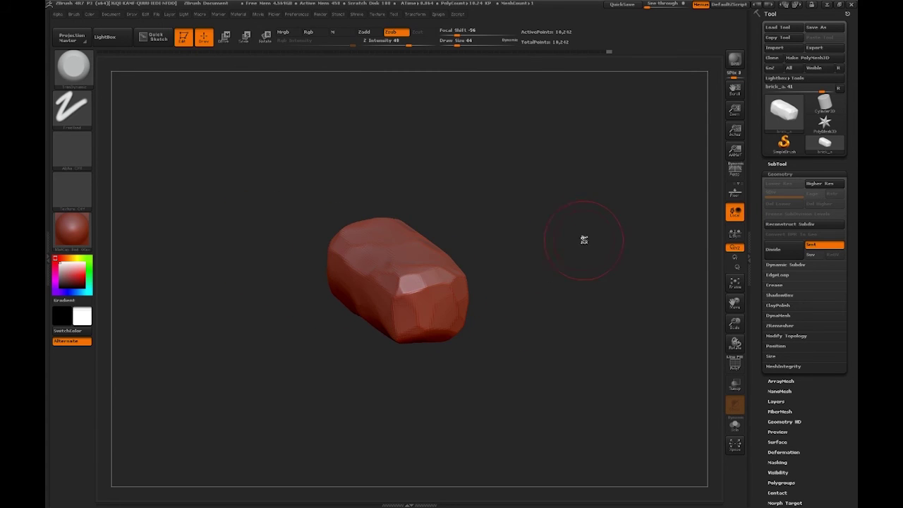
Step: Decimate the current stone with Zplugin > Decimation Master
click(415, 14)
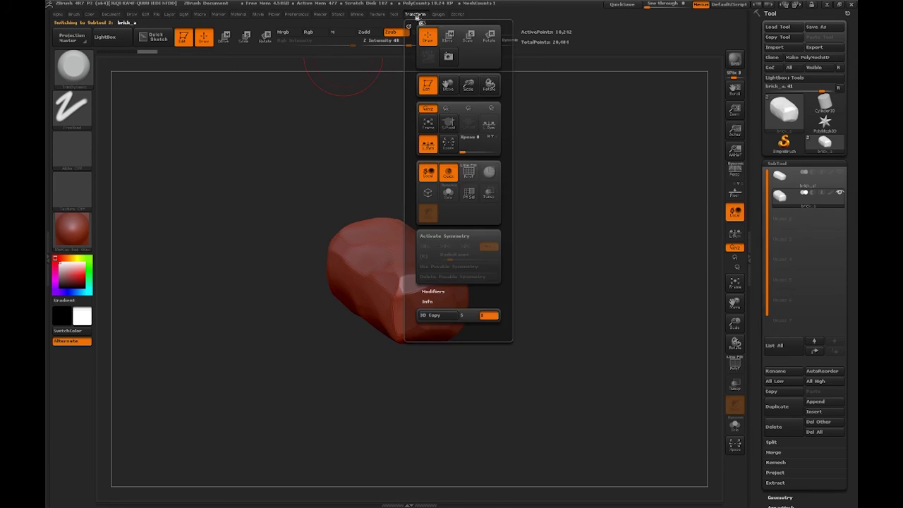
click(472, 101)
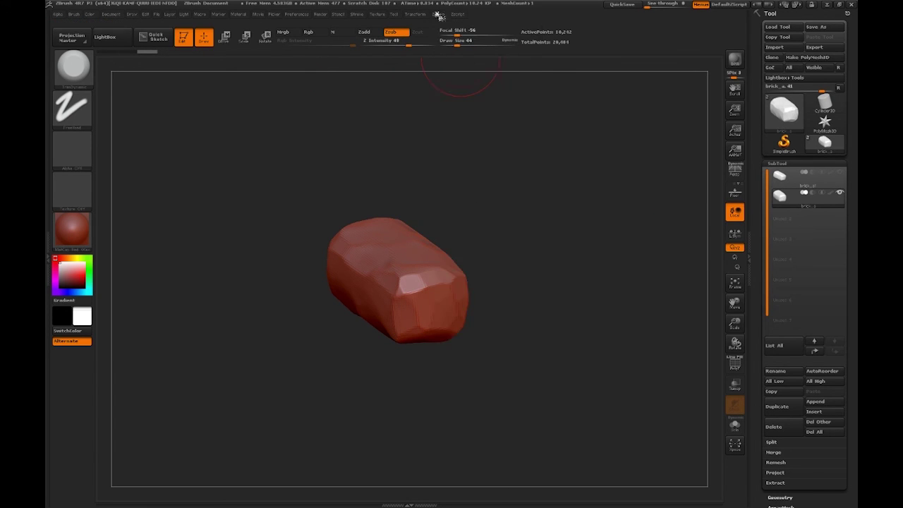
click(463, 251)
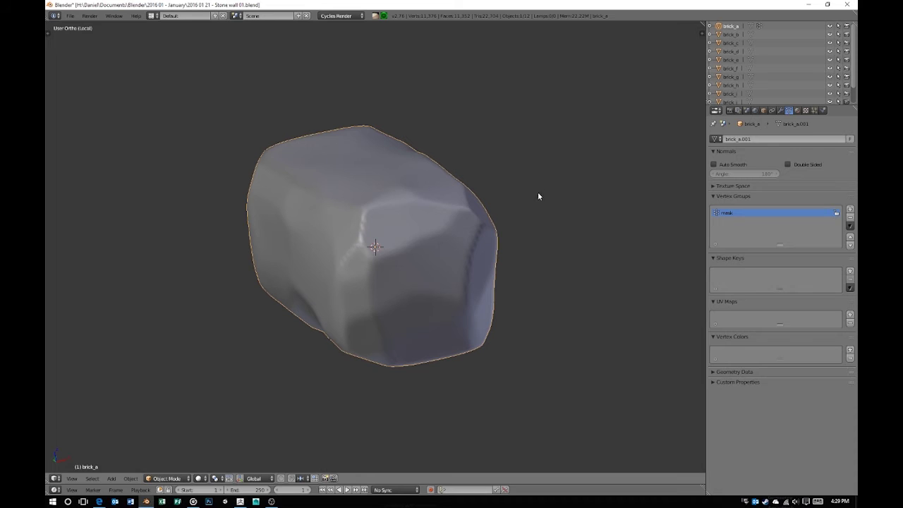
Step: Test a low-ratio Decimate modifier on the Blender brick, undo it, and reload the stone wall file
click(779, 111)
click(782, 139)
click(698, 197)
mouse_move(776, 189)
mouse_down()
mouse_move(505, 225)
mouse_move(561, 246)
mouse_up()
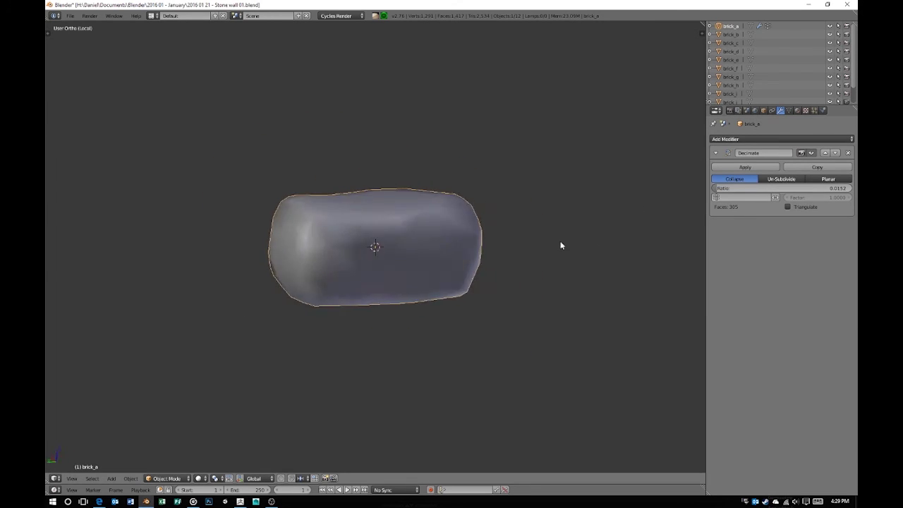
key(ctrl+z)
mouse_move(532, 281)
middle_down()
mouse_move(522, 271)
mouse_move(378, 308)
middle_up()
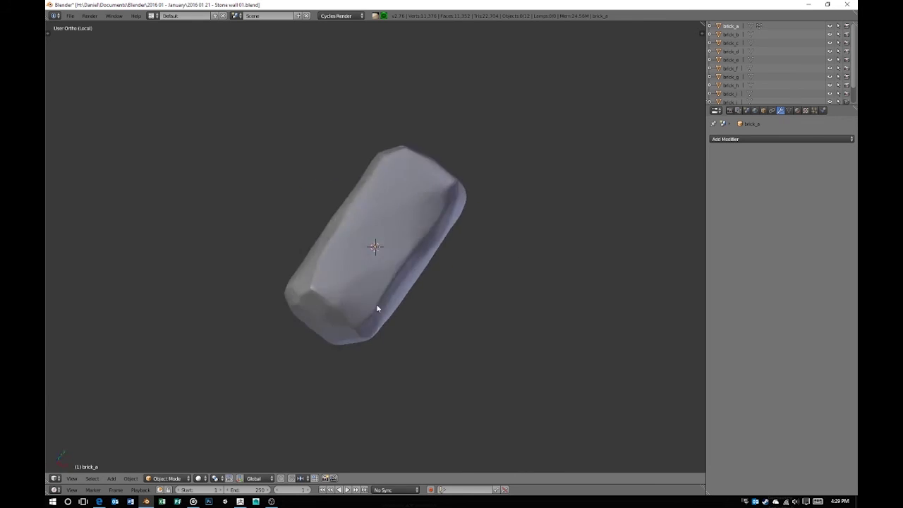
key(ctrl+shift+o)
click(462, 230)
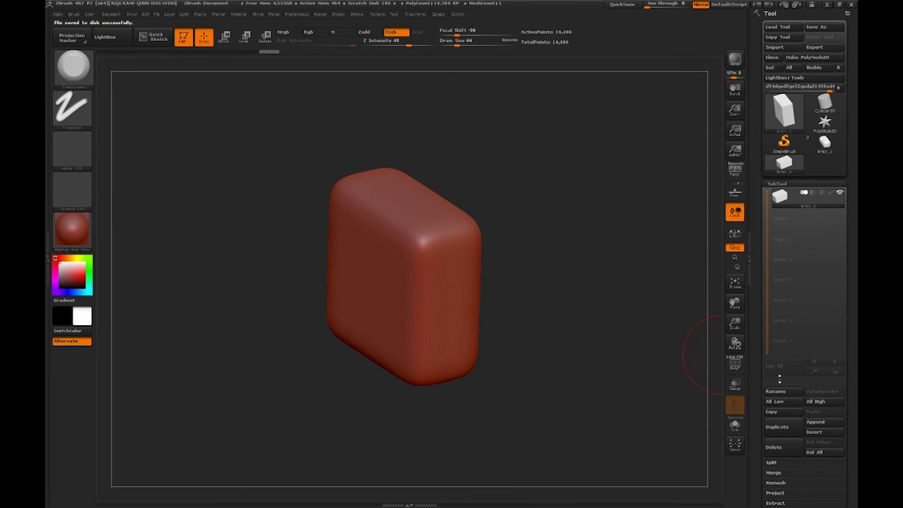
Step: Expand the new brick's geometry settings and turn it to a centred face-on view
click(782, 195)
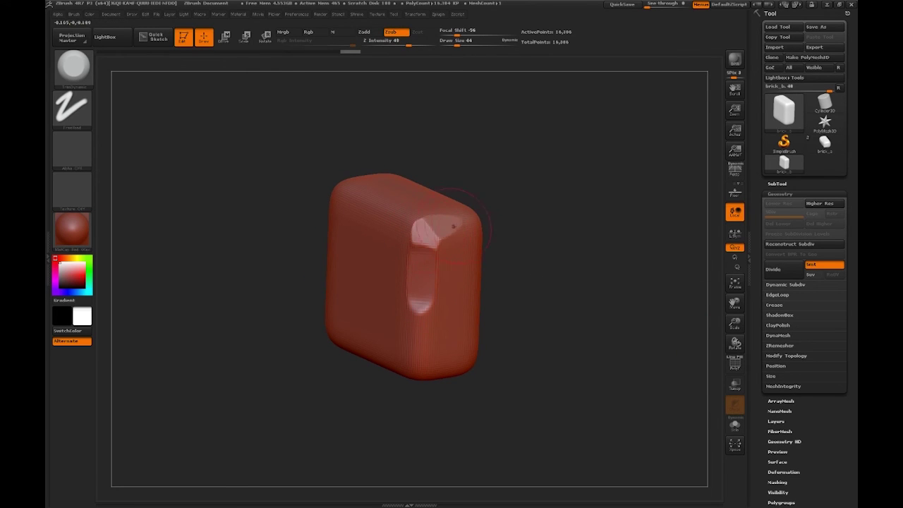
mouse_move(491, 258)
mouse_down()
mouse_move(495, 284)
mouse_move(390, 216)
mouse_move(413, 270)
mouse_up()
mouse_move(457, 326)
mouse_down()
mouse_move(442, 303)
mouse_move(597, 274)
mouse_move(434, 225)
mouse_up()
drag(562, 237, 352, 297)
mouse_move(423, 333)
mouse_down()
mouse_move(294, 249)
mouse_move(394, 333)
mouse_up()
mouse_move(353, 312)
mouse_down()
mouse_move(551, 282)
mouse_move(518, 308)
mouse_move(392, 330)
mouse_up()
mouse_move(338, 268)
mouse_down()
mouse_move(358, 306)
mouse_move(380, 389)
mouse_up()
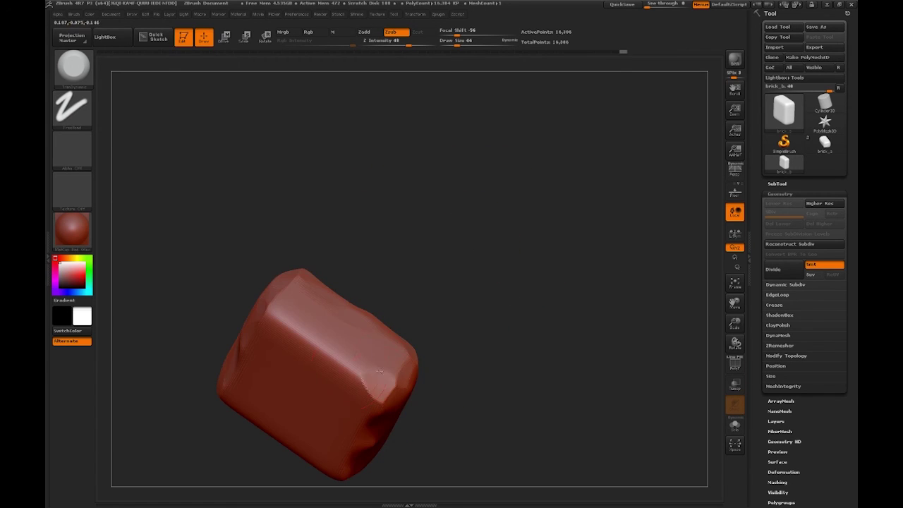
drag(288, 304, 427, 204)
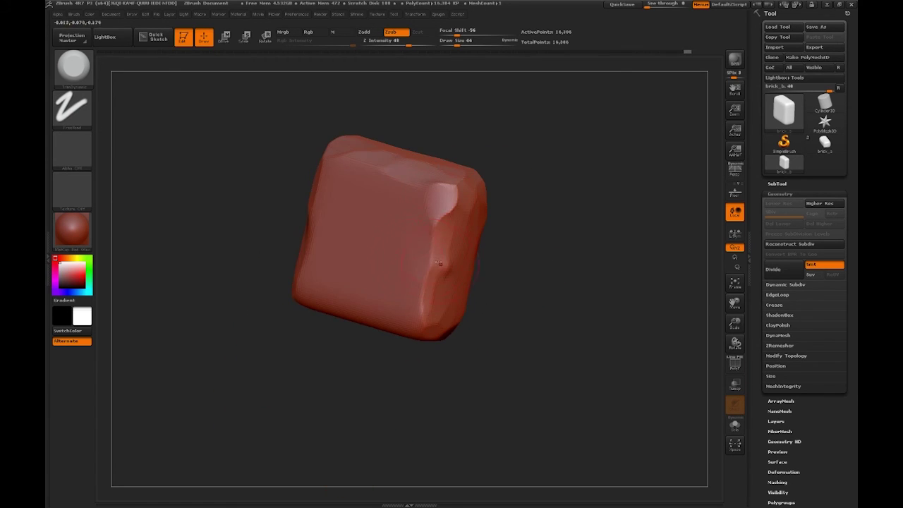
drag(400, 283, 359, 330)
mouse_move(310, 354)
mouse_down()
mouse_move(528, 279)
mouse_move(470, 299)
mouse_move(399, 249)
mouse_move(400, 283)
mouse_move(414, 266)
mouse_up()
Step: Choose a new brush alpha and stamp a bumpy dab onto the brick face
click(72, 148)
click(488, 266)
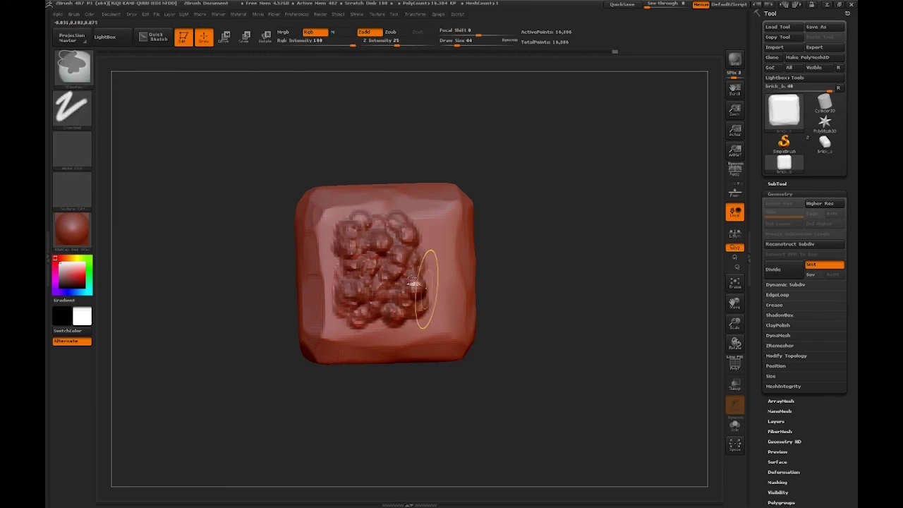
mouse_move(534, 289)
mouse_down()
mouse_move(511, 246)
mouse_move(525, 342)
mouse_up()
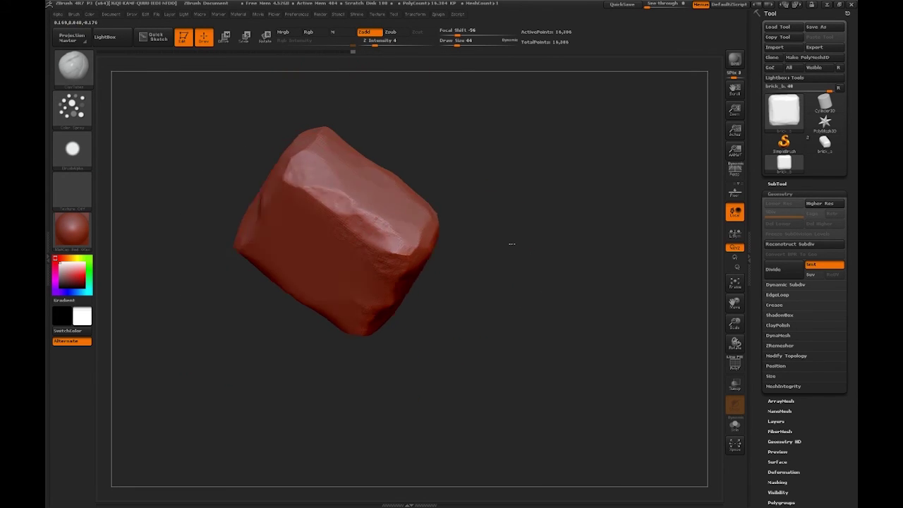
drag(511, 243, 281, 200)
mouse_move(350, 290)
mouse_down()
mouse_move(426, 250)
mouse_move(270, 218)
mouse_move(310, 262)
mouse_move(536, 271)
mouse_move(494, 268)
mouse_move(278, 336)
mouse_move(304, 282)
mouse_move(515, 224)
mouse_move(403, 312)
mouse_move(320, 411)
mouse_move(530, 218)
mouse_move(617, 239)
mouse_up()
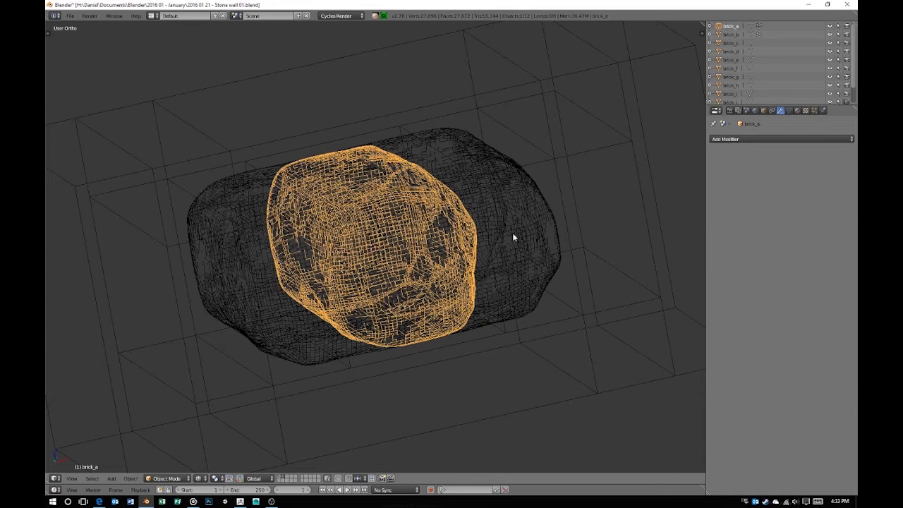
Step: Preview the sculpted rock in local view with Ctrl+2 subdivision smoothing, then remove it
key(KP_Divide)
key(ctrl+2)
scroll(455, 210, up, 3)
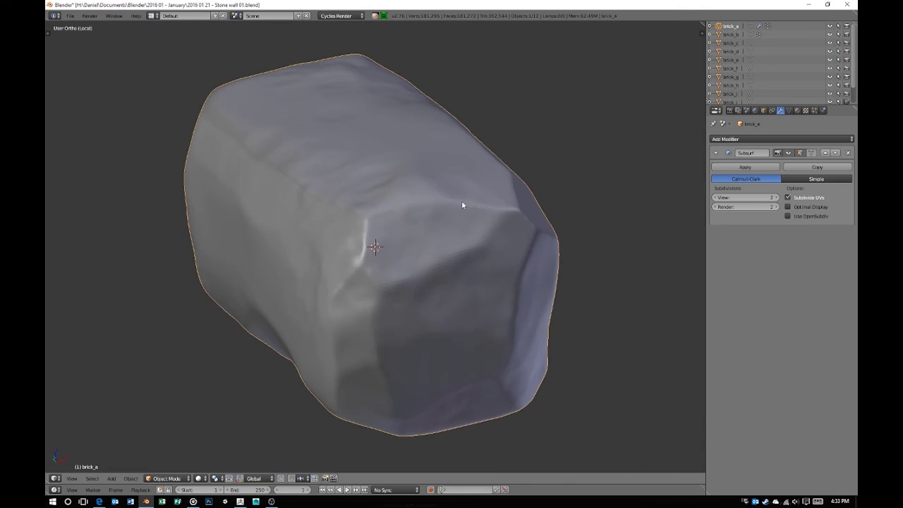
scroll(483, 233, up, 2)
key(ctrl+z)
key(KP_Divide)
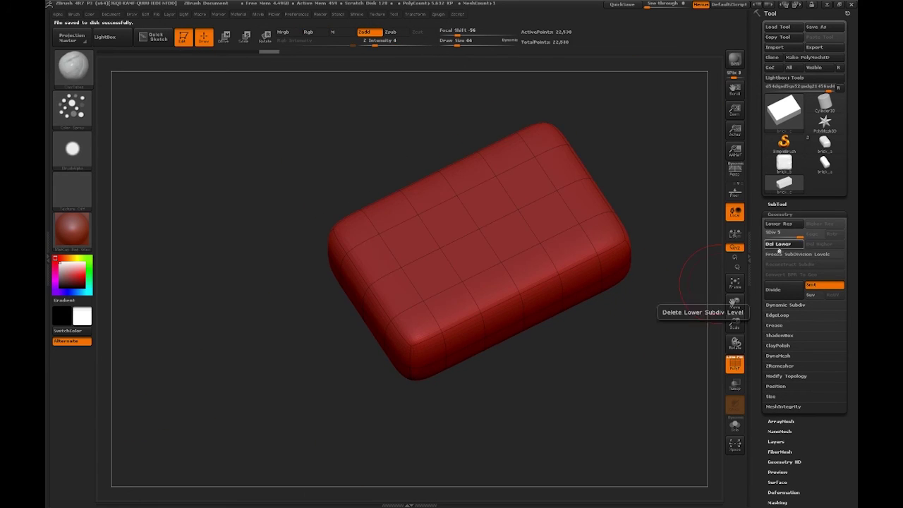
Step: Delete the brick's lower subdivision levels and rotate it to inspect its faces
click(779, 244)
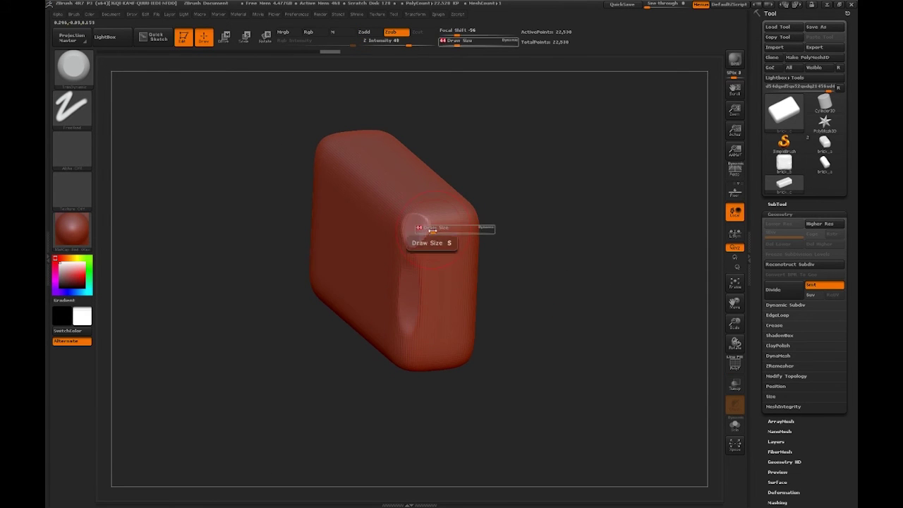
drag(438, 210, 473, 269)
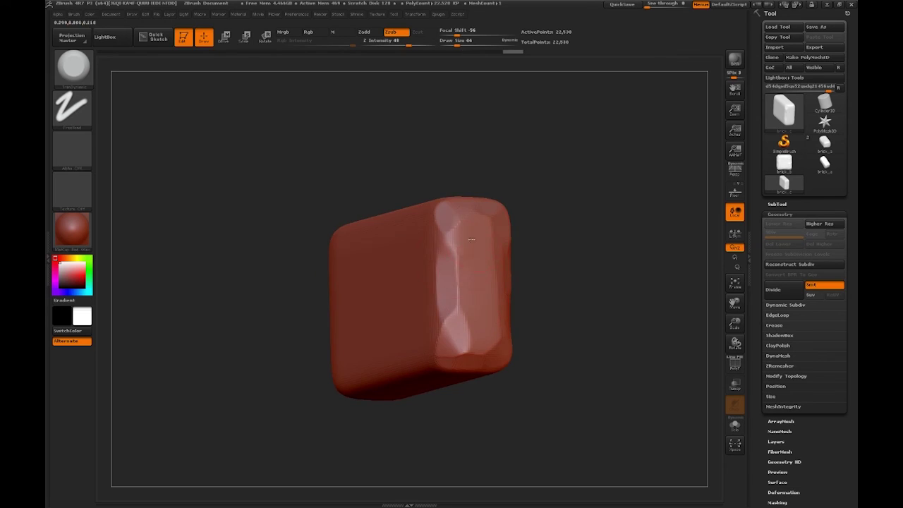
drag(295, 267, 367, 183)
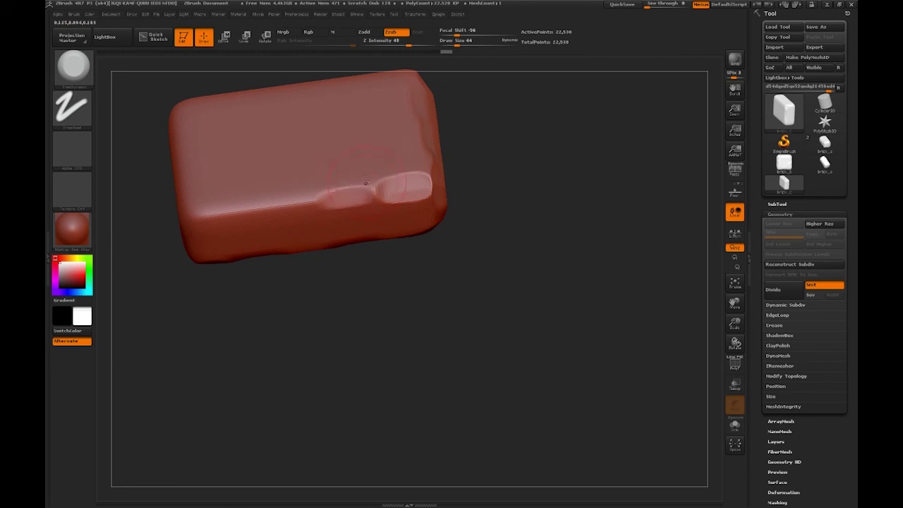
mouse_move(256, 210)
mouse_down()
mouse_move(516, 242)
mouse_move(434, 209)
mouse_move(341, 264)
mouse_move(522, 188)
mouse_move(407, 275)
mouse_move(585, 259)
mouse_move(360, 212)
mouse_up()
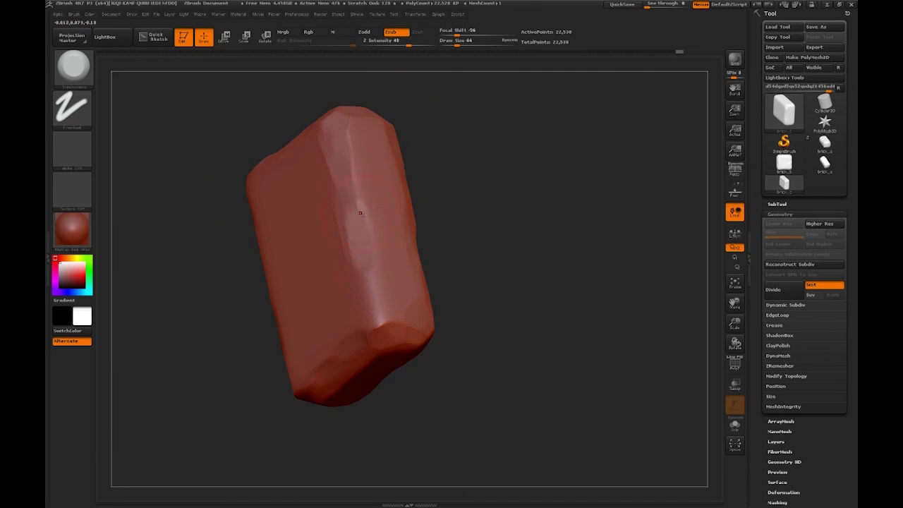
drag(353, 322, 512, 264)
Step: Switch to the ClayTubes brush in build-up mode and turn the brick to another side
key(b)
key(c)
key(t)
mouse_move(437, 177)
mouse_down()
mouse_move(484, 171)
mouse_move(408, 274)
mouse_move(631, 207)
mouse_move(605, 286)
mouse_move(445, 286)
mouse_move(575, 296)
mouse_move(539, 257)
mouse_move(577, 292)
mouse_move(625, 262)
mouse_up()
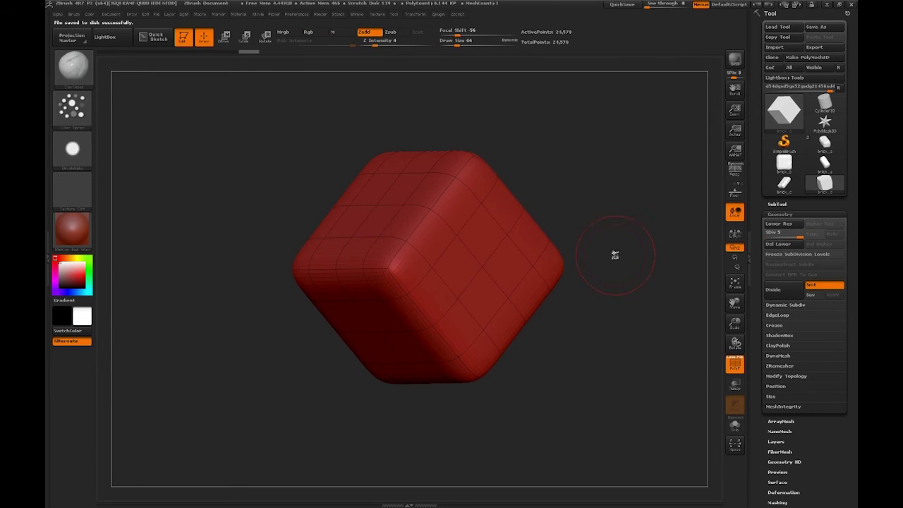
Step: Face the cube straight on and chip away its left front edge with the Trim brush
shift+drag(591, 292, 585, 312)
key(b)
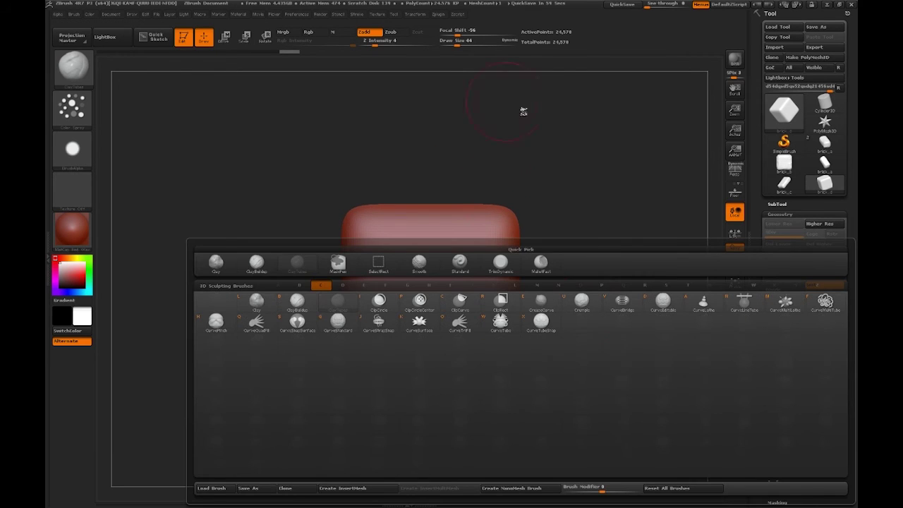
drag(451, 296, 580, 323)
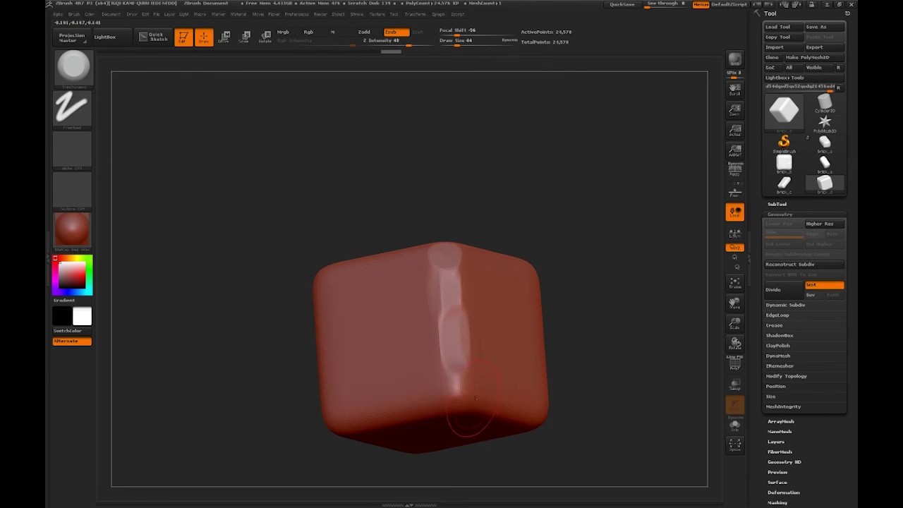
mouse_move(515, 308)
mouse_down()
mouse_move(357, 365)
mouse_move(553, 243)
mouse_move(578, 290)
mouse_up()
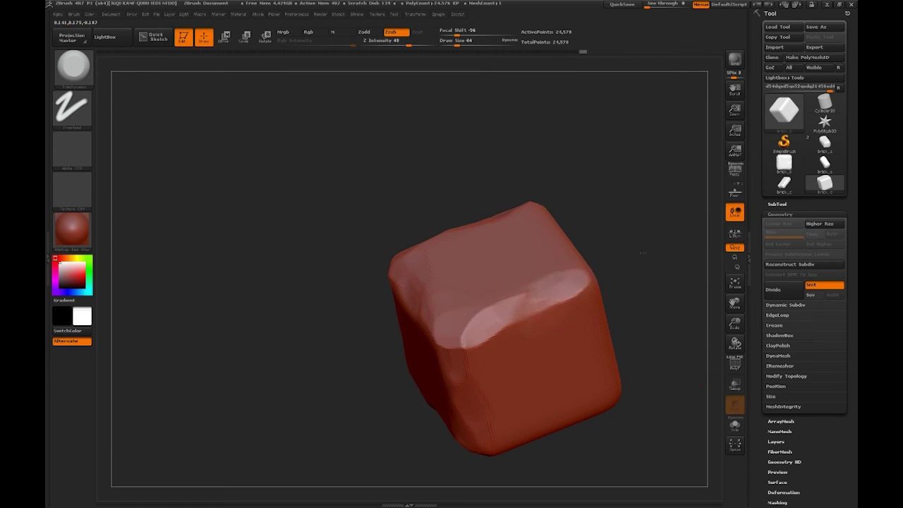
Step: Work around the cube's other faces, lower side and top, flattening them into chipped facets
drag(642, 253, 607, 268)
drag(436, 295, 571, 225)
mouse_move(444, 314)
mouse_down()
mouse_move(574, 308)
mouse_move(536, 282)
mouse_move(475, 264)
mouse_up()
drag(470, 308, 573, 259)
mouse_move(407, 210)
mouse_down()
mouse_move(574, 162)
mouse_move(494, 299)
mouse_move(548, 248)
mouse_move(522, 297)
mouse_move(508, 268)
mouse_move(520, 287)
mouse_move(539, 213)
mouse_move(551, 275)
mouse_up()
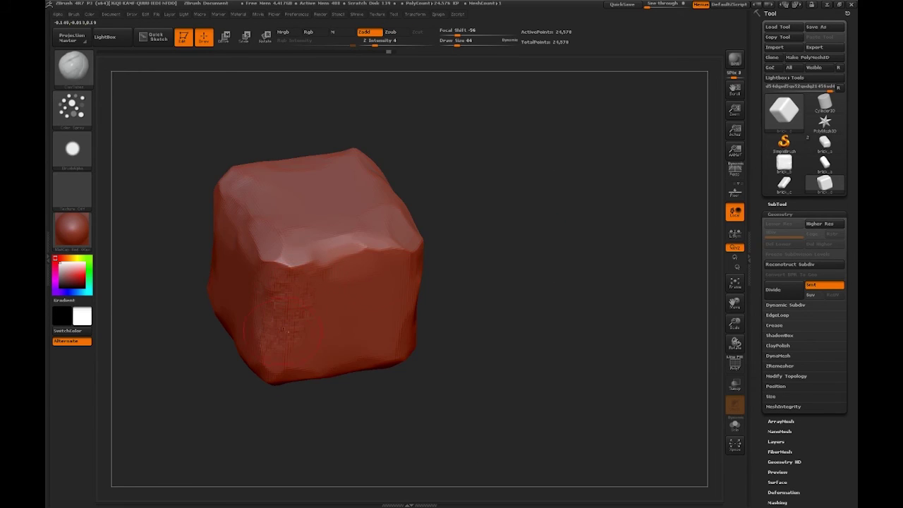
drag(287, 328, 494, 244)
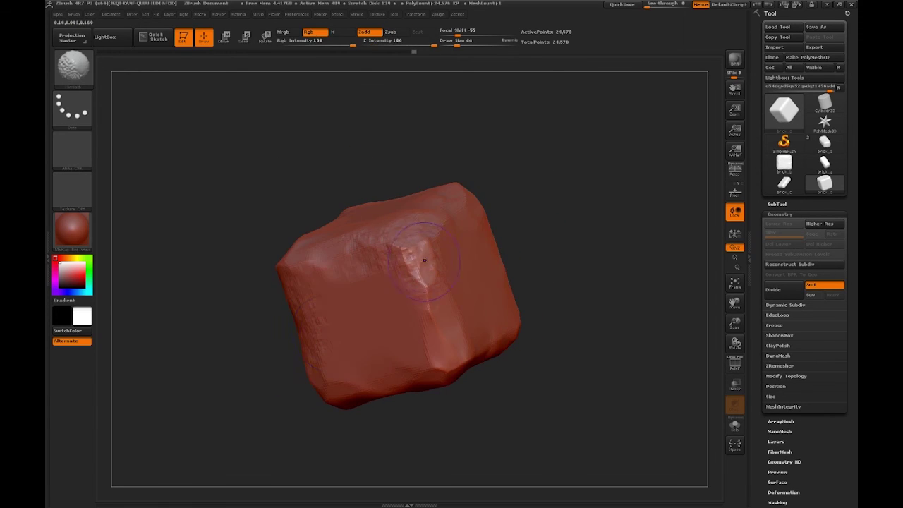
drag(577, 239, 389, 278)
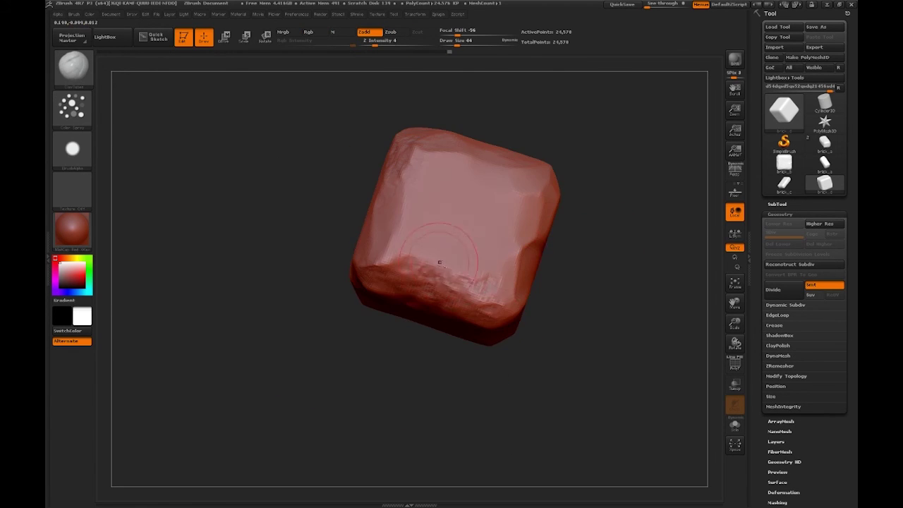
mouse_move(621, 367)
mouse_down()
mouse_move(589, 236)
mouse_move(598, 315)
mouse_move(569, 318)
mouse_move(572, 228)
mouse_move(550, 177)
mouse_up()
Step: GoZ the sculpted cube stone to Blender as brick_d and exit local view to see all bricks
key(f)
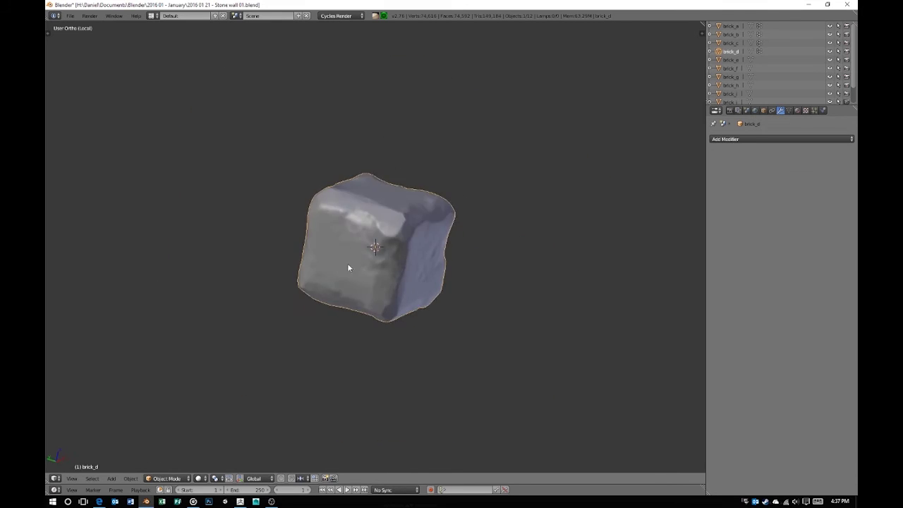
key(KP_Divide)
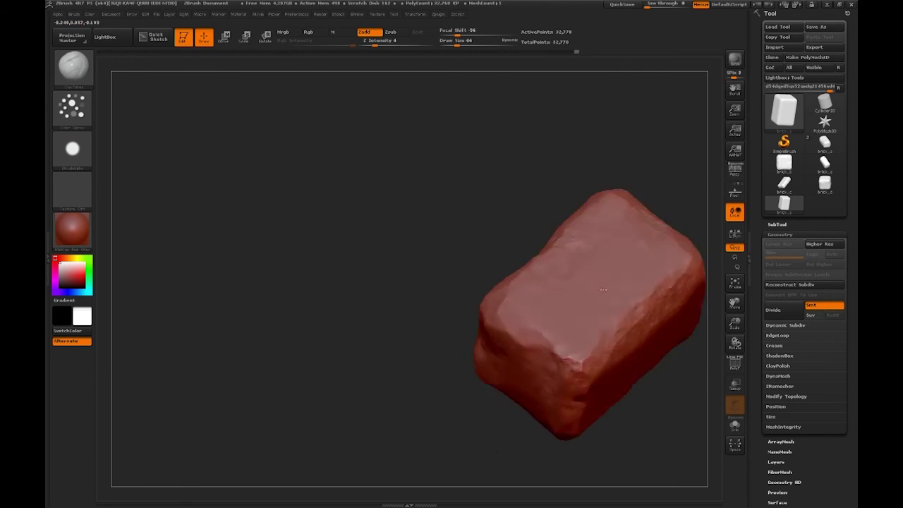
Step: Return to Blender and isolate the sculpted brick_e in local view
key(alt+Tab)
key(alt+Tab)
click(599, 207)
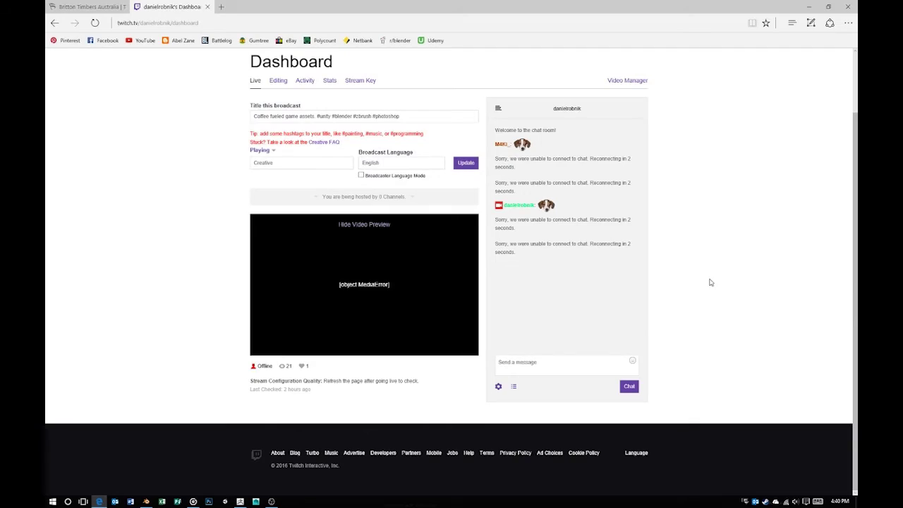
key(alt+Tab)
key(KP_Divide)
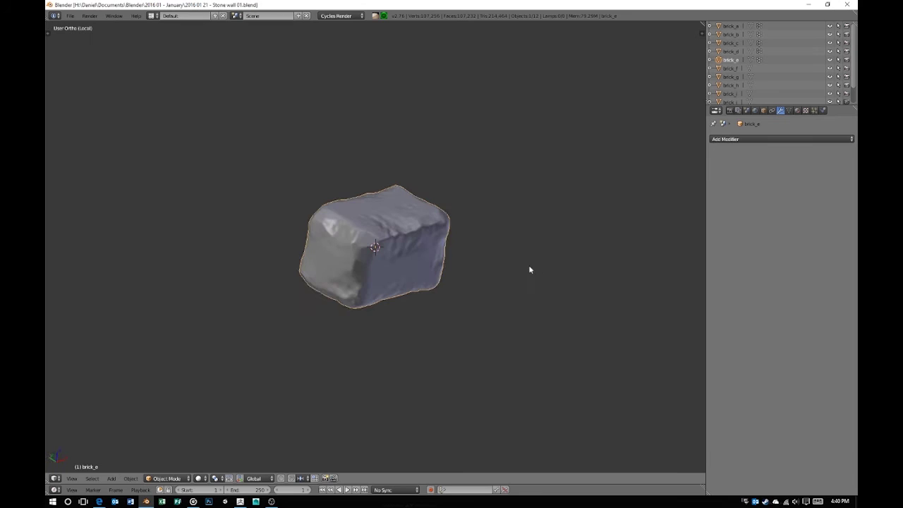
Step: Leave local view and send brick_f's plain block to ZBrush for sculpting
key(a)
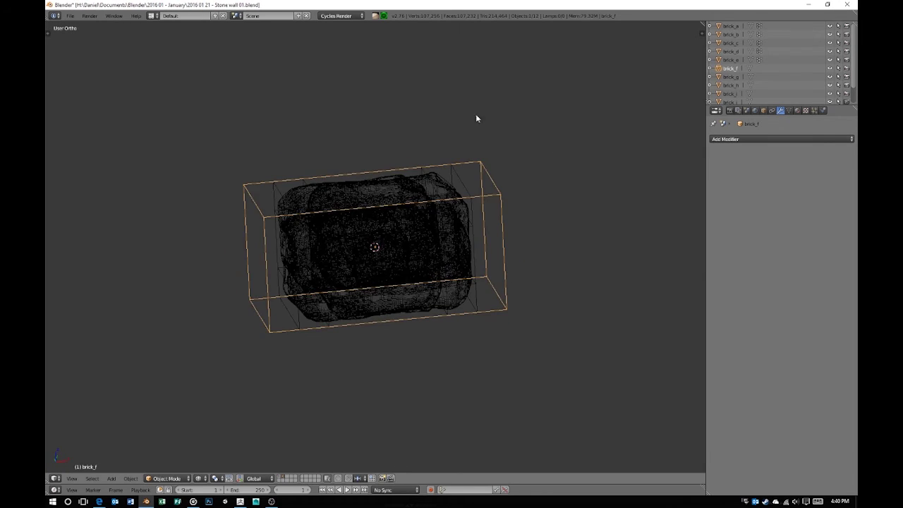
key(alt+Tab)
key(alt+Tab)
key(alt+Tab)
mouse_move(614, 262)
mouse_down()
mouse_move(599, 218)
mouse_move(570, 270)
mouse_move(584, 267)
mouse_up()
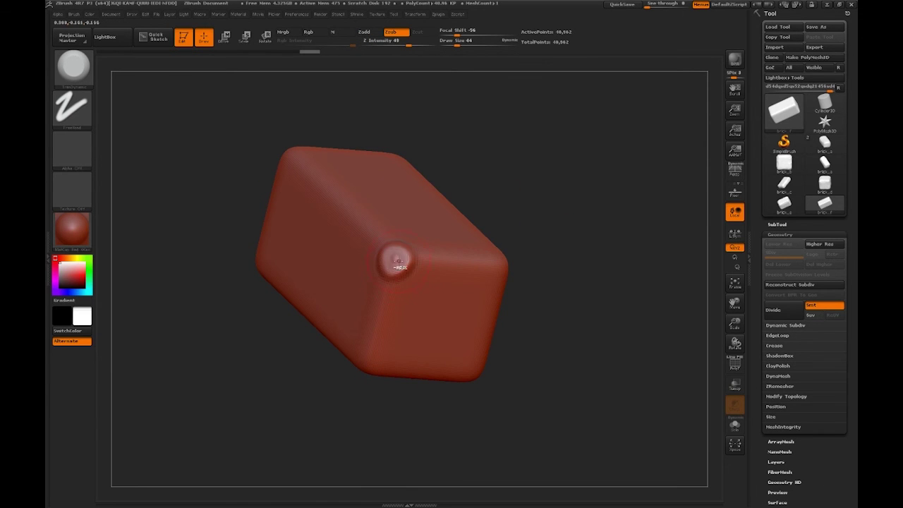
Step: Trim brick_f's rounded ends and long sides into chipped flat facets
mouse_move(549, 317)
mouse_down()
mouse_move(526, 335)
mouse_move(483, 434)
mouse_up()
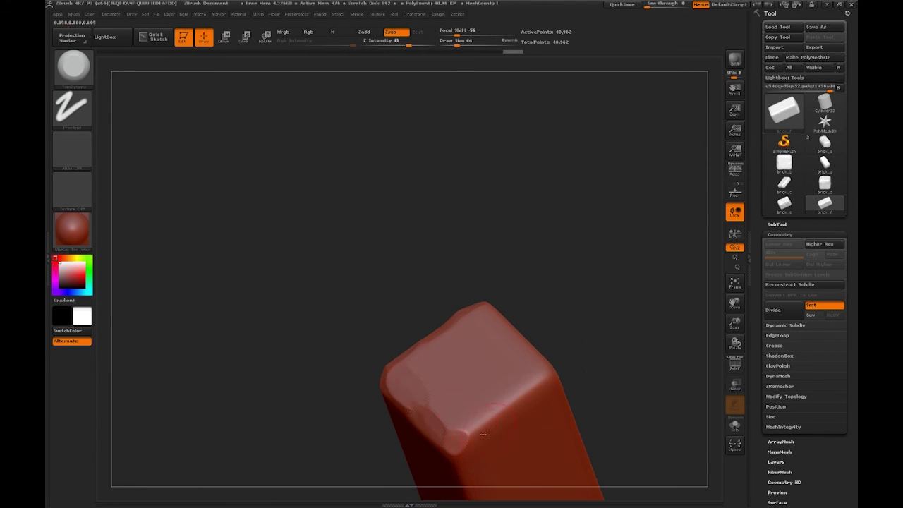
drag(534, 383, 548, 334)
mouse_move(483, 293)
mouse_down()
mouse_move(494, 310)
mouse_move(633, 257)
mouse_move(446, 331)
mouse_move(417, 241)
mouse_up()
mouse_move(558, 210)
mouse_down()
mouse_move(446, 332)
mouse_move(530, 141)
mouse_move(587, 237)
mouse_move(419, 308)
mouse_up()
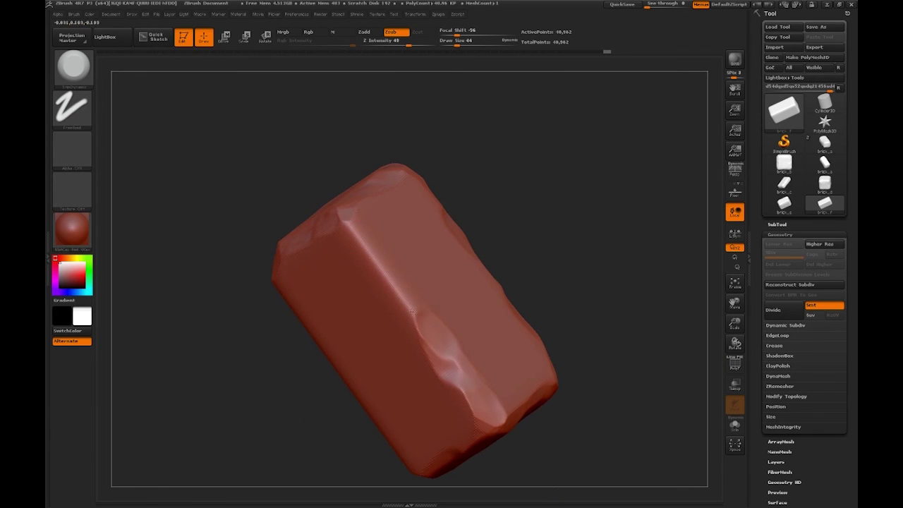
mouse_move(359, 230)
mouse_down()
mouse_move(536, 170)
mouse_move(406, 257)
mouse_up()
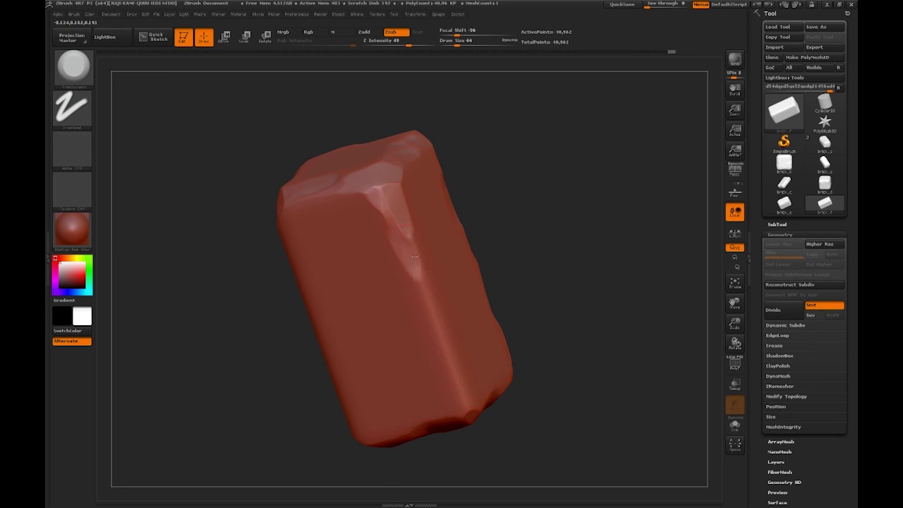
drag(452, 381, 493, 354)
drag(451, 204, 340, 218)
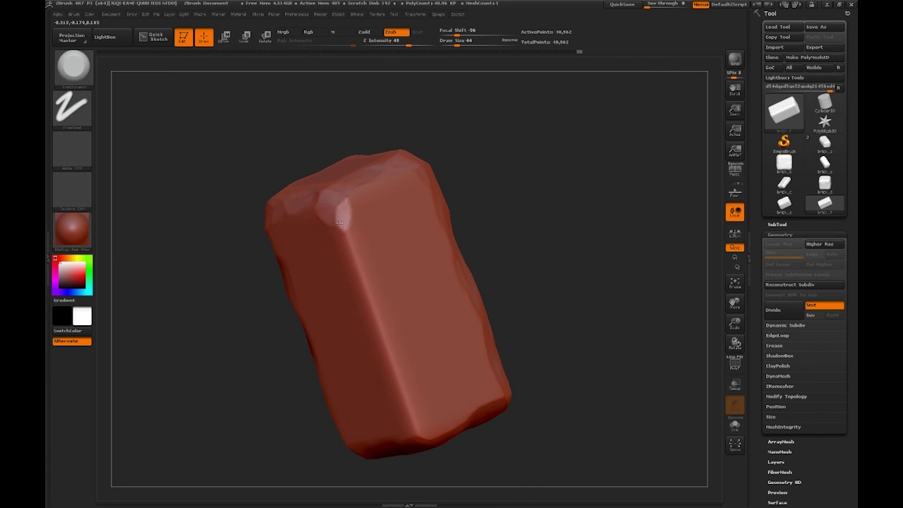
drag(398, 359, 512, 284)
Step: Set up a ClayTubes spray brush with colour off and depth 4
key(b)
key(c)
key(t)
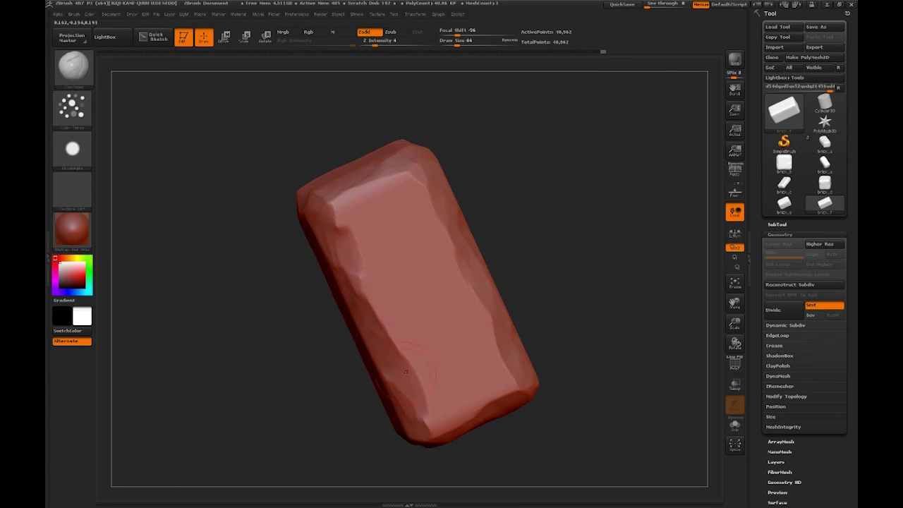
mouse_move(439, 357)
mouse_down()
mouse_move(393, 394)
mouse_move(591, 359)
mouse_move(546, 306)
mouse_up()
key(b)
key(s)
key(t)
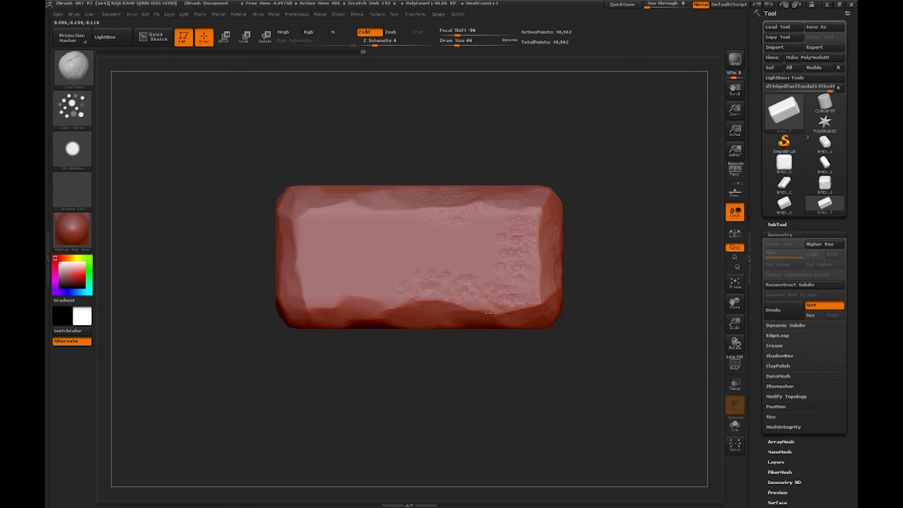
key(b)
key(c)
key(l)
Step: Pit brick_f's top and long faces with noise detail, then save the Blender scene
drag(445, 268, 536, 346)
mouse_move(606, 226)
mouse_down()
mouse_move(614, 272)
mouse_move(502, 321)
mouse_up()
mouse_move(607, 283)
mouse_down()
mouse_move(621, 233)
mouse_move(631, 298)
mouse_up()
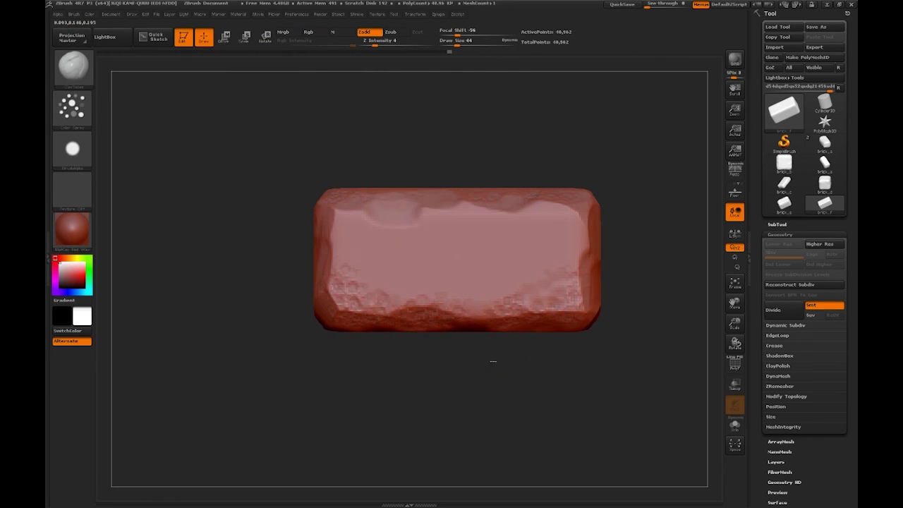
drag(493, 361, 377, 332)
mouse_move(438, 303)
mouse_down()
mouse_move(373, 292)
mouse_move(538, 167)
mouse_move(426, 291)
mouse_move(268, 300)
mouse_move(448, 287)
mouse_up()
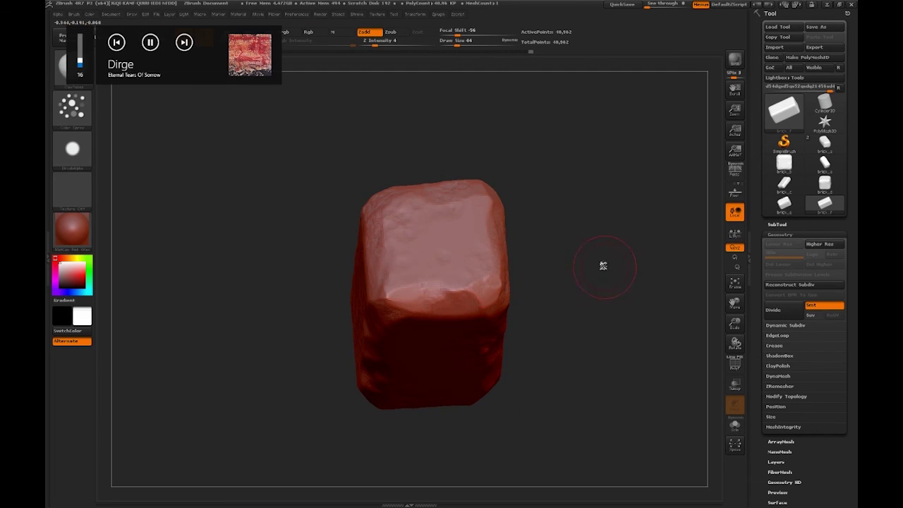
drag(603, 266, 597, 250)
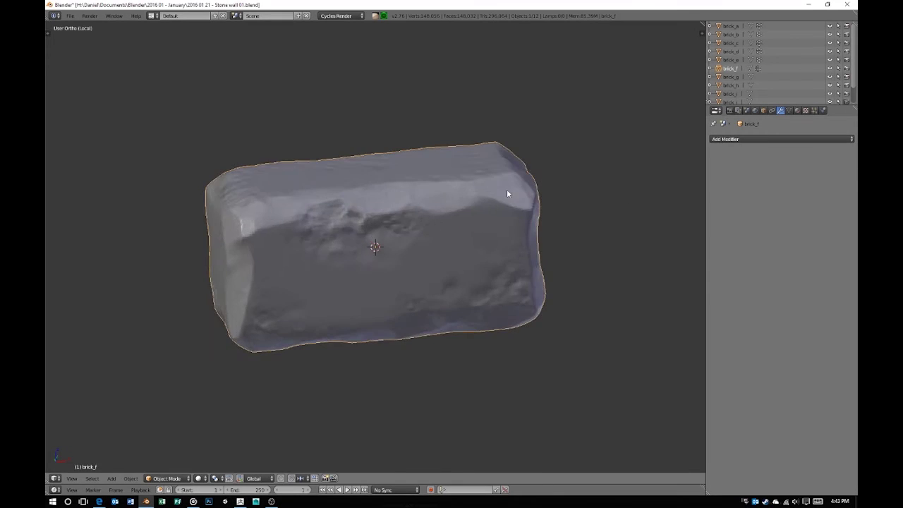
key(ctrl+s)
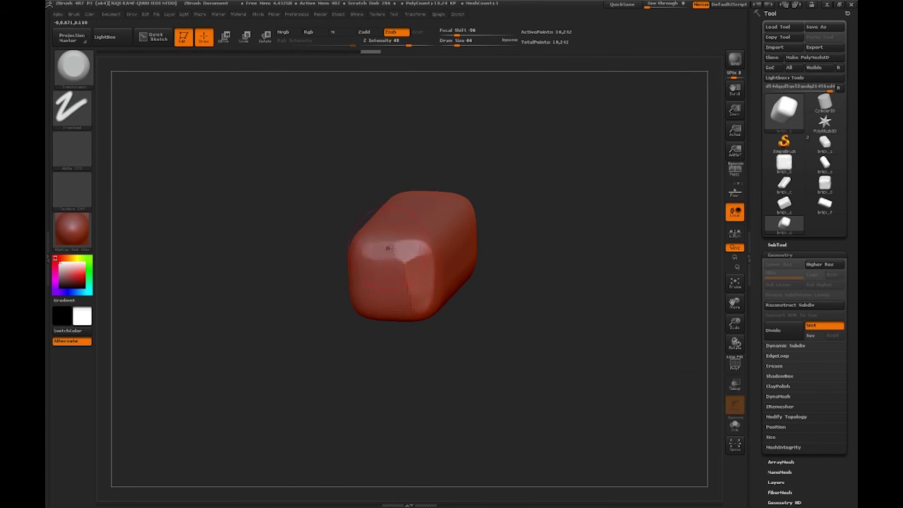
Step: Orient the new block and select the ClayTubes brush
drag(388, 248, 395, 269)
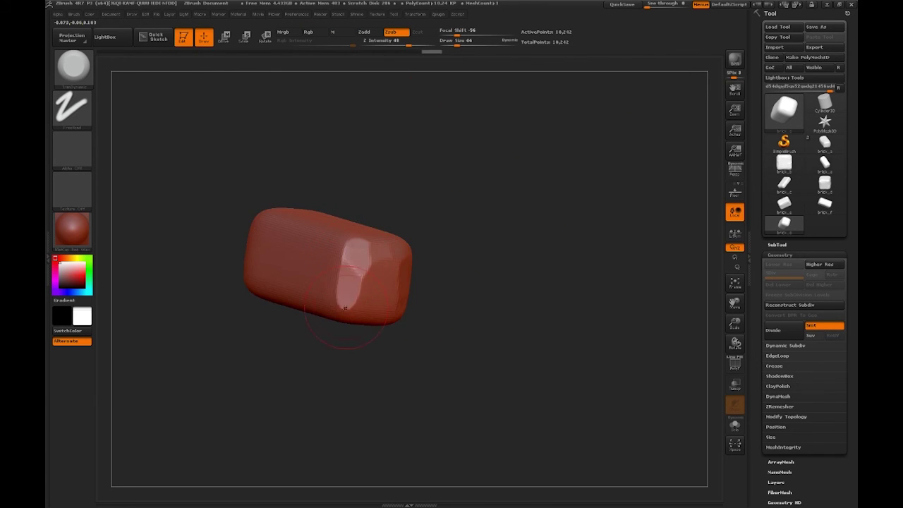
drag(403, 365, 441, 361)
mouse_move(487, 329)
mouse_down()
mouse_move(556, 266)
mouse_move(461, 252)
mouse_move(569, 333)
mouse_move(576, 228)
mouse_move(595, 244)
mouse_move(470, 321)
mouse_move(585, 282)
mouse_move(565, 232)
mouse_move(476, 303)
mouse_move(557, 275)
mouse_move(558, 293)
mouse_move(585, 249)
mouse_move(492, 293)
mouse_move(578, 212)
mouse_move(685, 151)
mouse_up()
key(b)
key(c)
key(t)
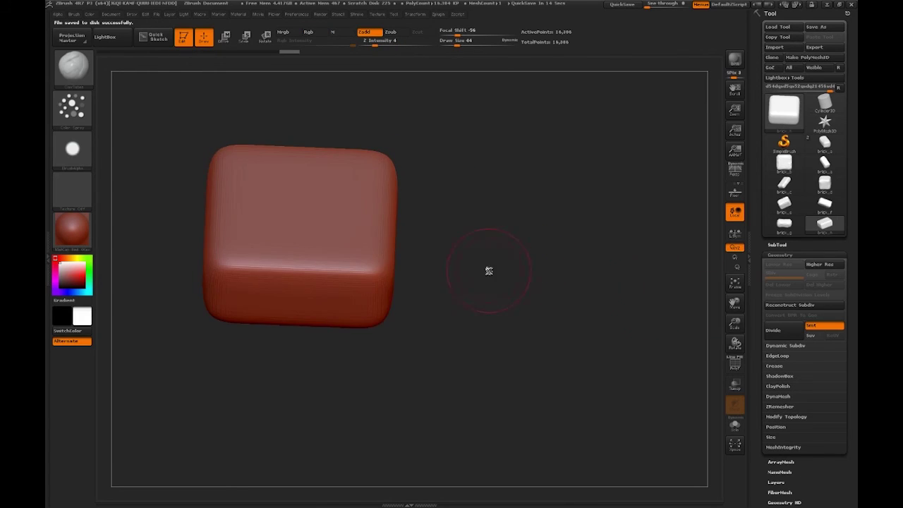
Step: Carve flat trimmed facets into the block and delete its lower subdivision levels
click(541, 265)
drag(409, 222, 471, 277)
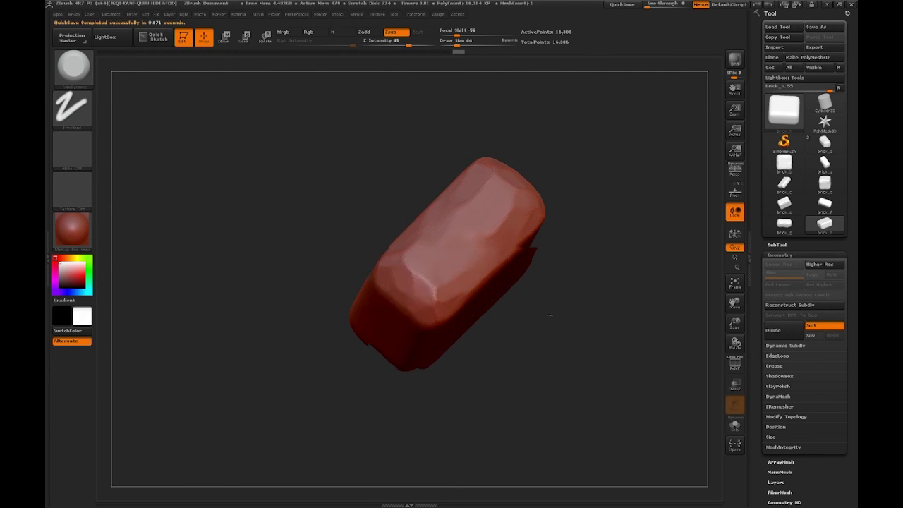
drag(549, 315, 431, 232)
mouse_move(474, 381)
mouse_down()
mouse_move(398, 358)
mouse_move(500, 327)
mouse_move(530, 374)
mouse_move(406, 292)
mouse_move(478, 306)
mouse_move(404, 296)
mouse_move(568, 278)
mouse_move(565, 259)
mouse_move(446, 257)
mouse_move(424, 219)
mouse_up()
mouse_move(379, 286)
mouse_down()
mouse_move(524, 186)
mouse_move(554, 259)
mouse_move(465, 337)
mouse_move(452, 317)
mouse_move(494, 282)
mouse_move(395, 303)
mouse_move(345, 331)
mouse_up()
mouse_move(347, 277)
mouse_down()
mouse_move(494, 318)
mouse_move(528, 295)
mouse_move(534, 192)
mouse_move(454, 351)
mouse_move(424, 276)
mouse_move(506, 233)
mouse_up()
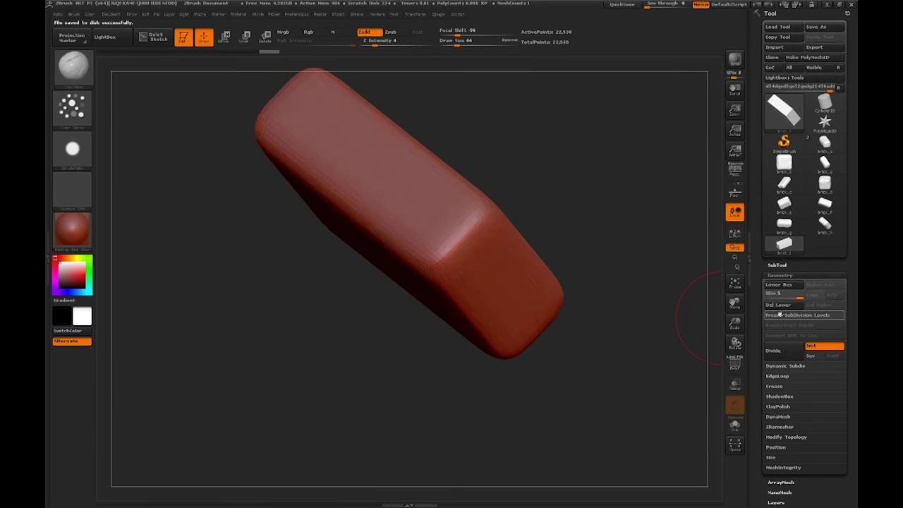
click(778, 305)
shift+drag(625, 216, 590, 276)
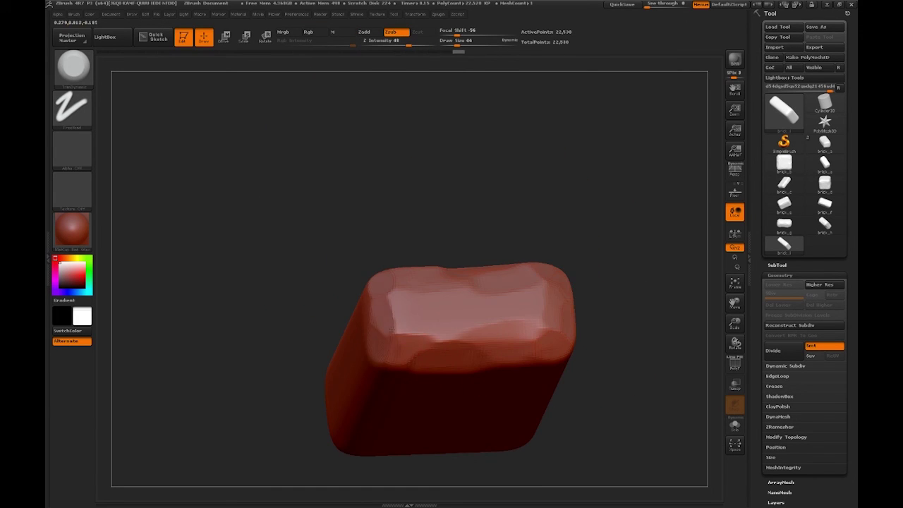
Step: Chip planar facets along the long brick's sides and top
mouse_move(575, 285)
mouse_down()
mouse_move(501, 285)
mouse_move(548, 288)
mouse_move(542, 267)
mouse_up()
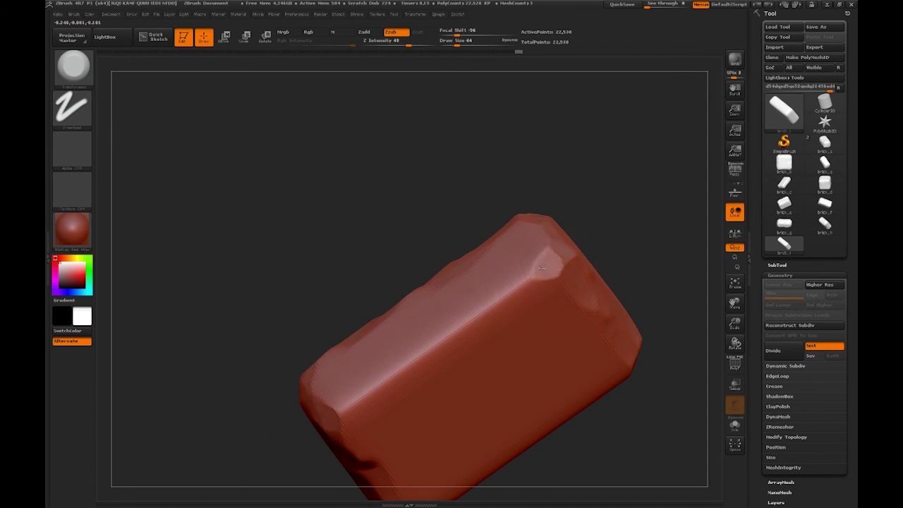
drag(476, 332, 492, 313)
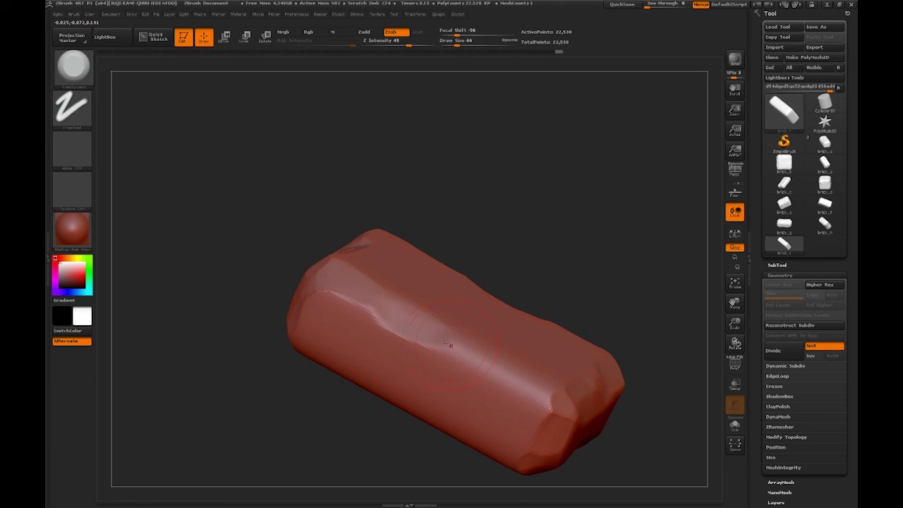
drag(457, 276, 459, 381)
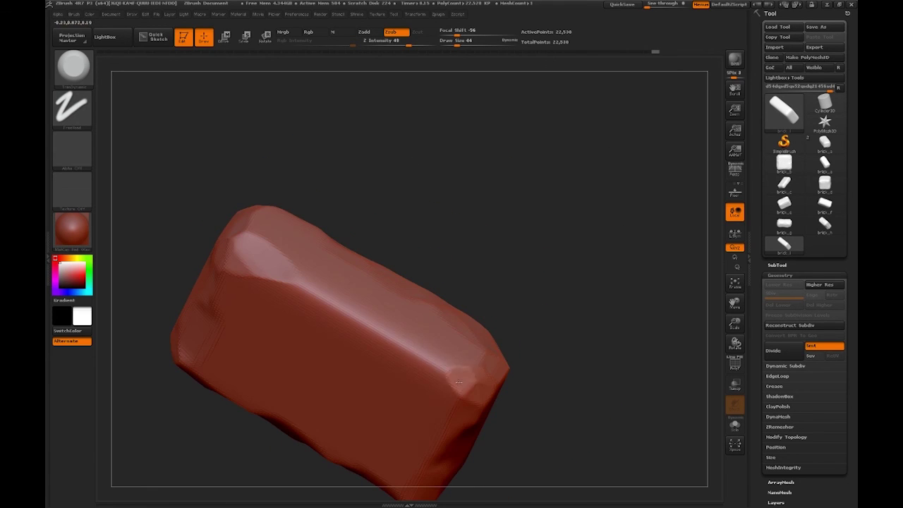
mouse_move(343, 274)
mouse_down()
mouse_move(498, 221)
mouse_move(560, 229)
mouse_up()
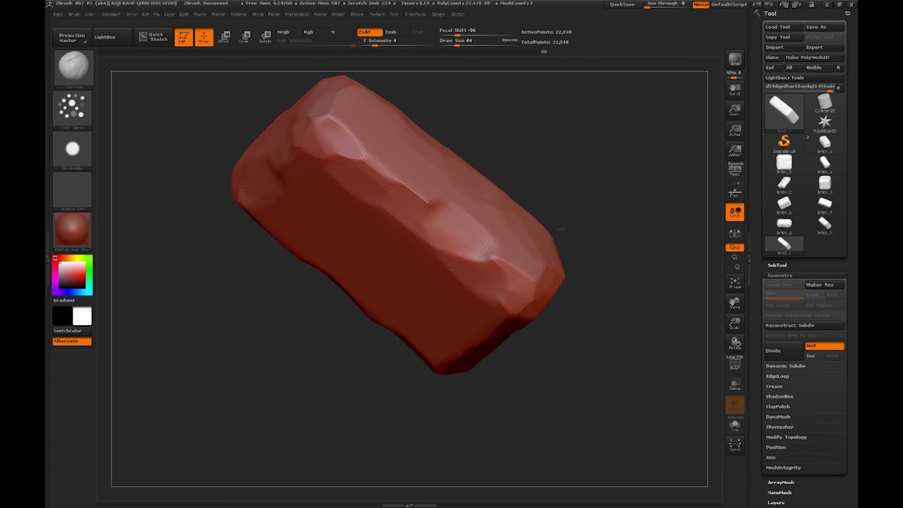
drag(427, 208, 362, 288)
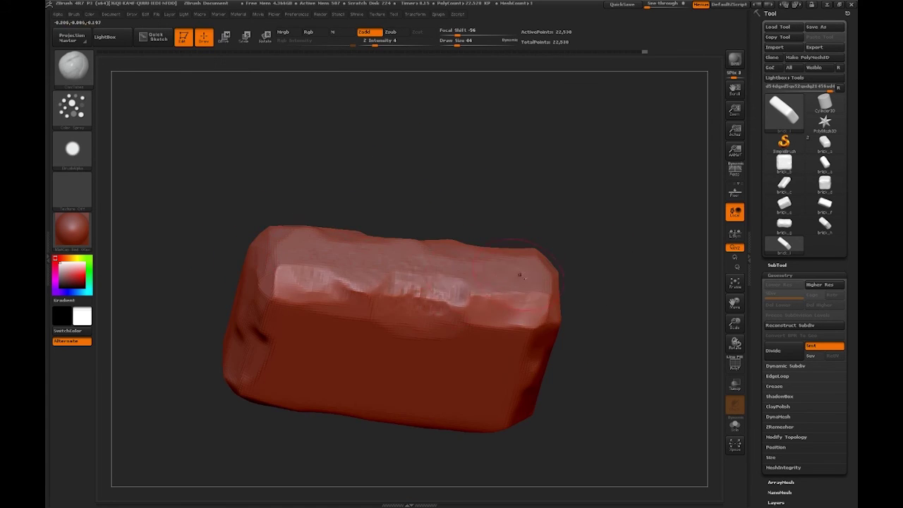
mouse_move(519, 274)
mouse_down()
mouse_move(358, 330)
mouse_move(423, 297)
mouse_up()
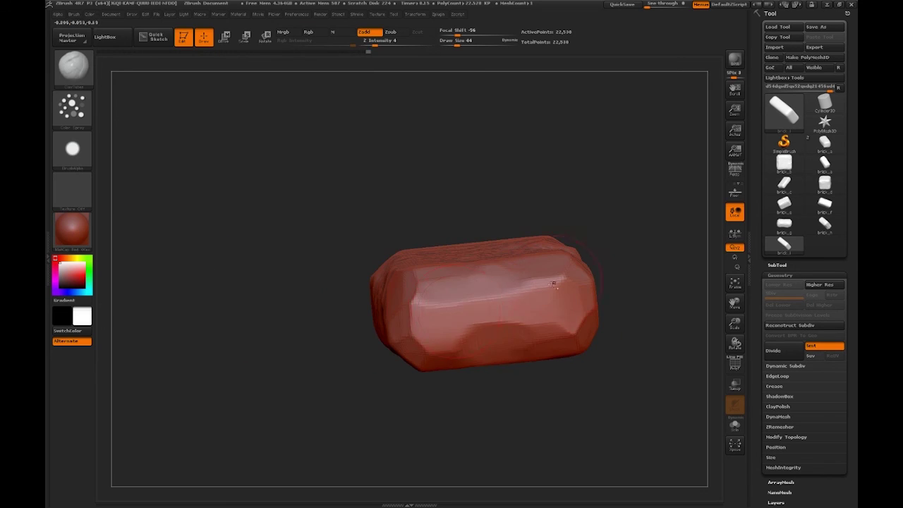
drag(475, 321, 399, 305)
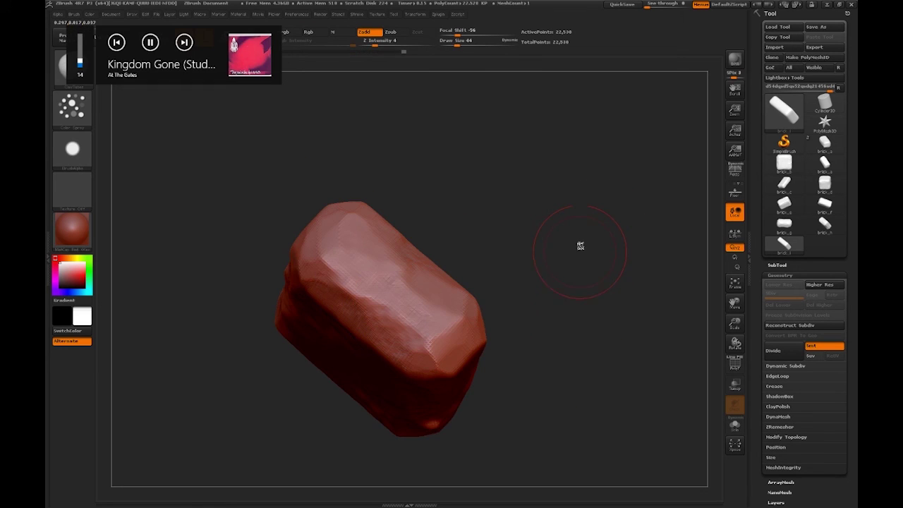
Step: Place brick_i in Blender, then come back to ZBrush
key(alt+Tab)
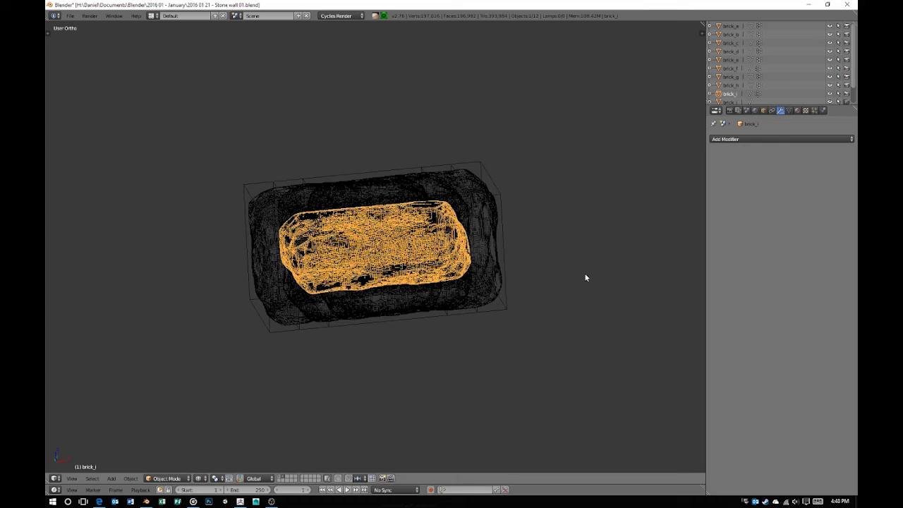
scroll(540, 158, down, 2)
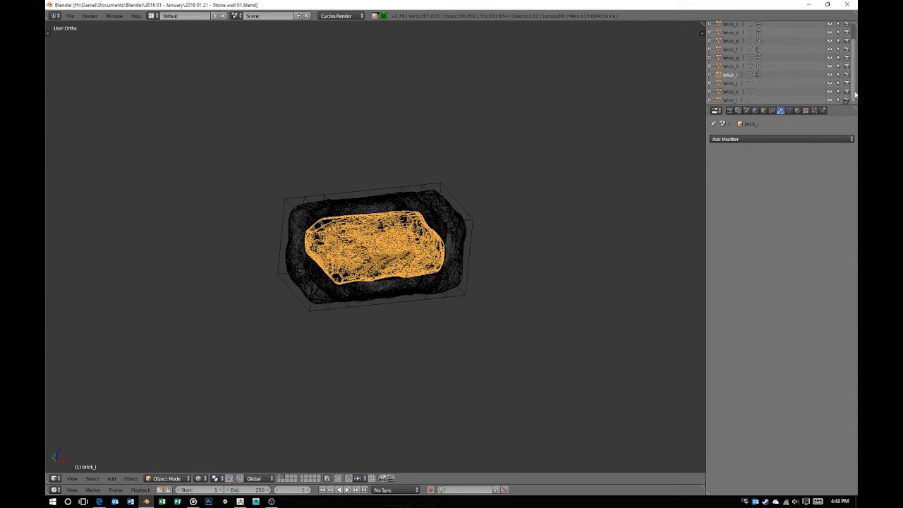
key(alt+Tab)
key(alt+Tab)
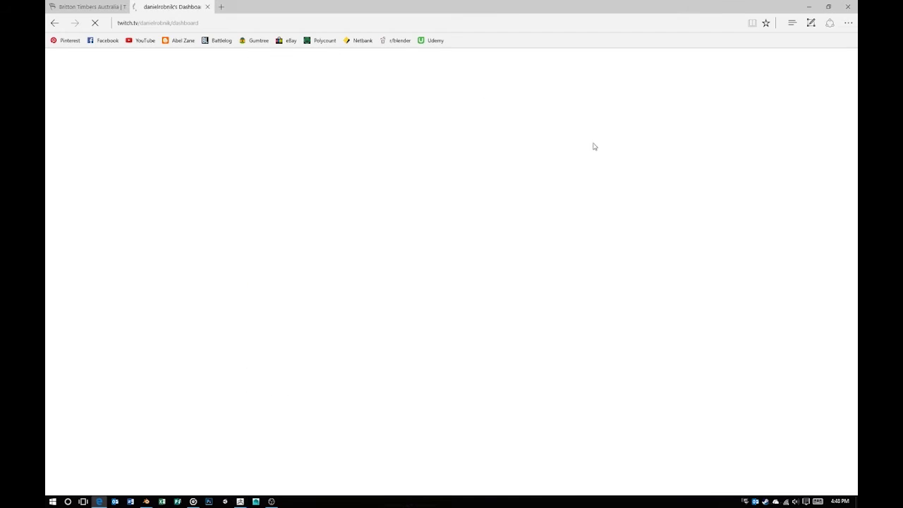
key(alt+Tab)
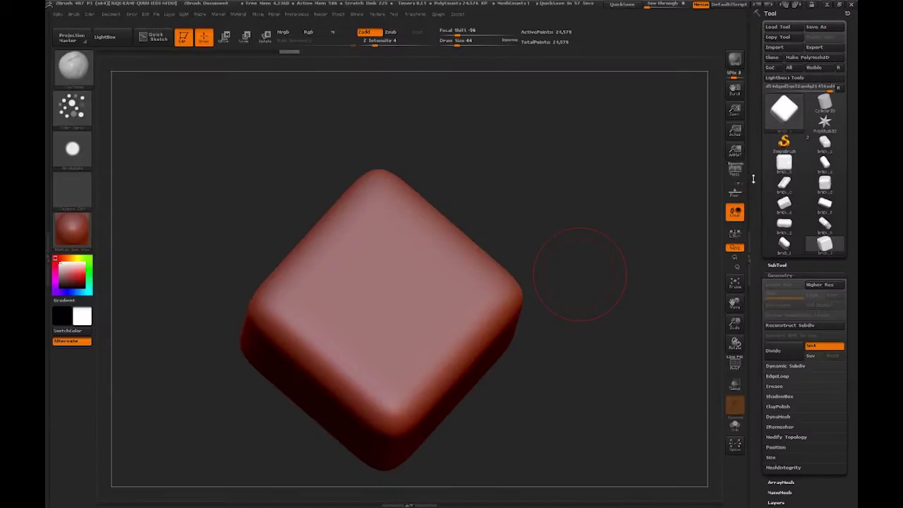
Step: Trim the new cube brick's upper faces and edges into flat chipped facets
key(alt+Tab)
key(alt+Tab)
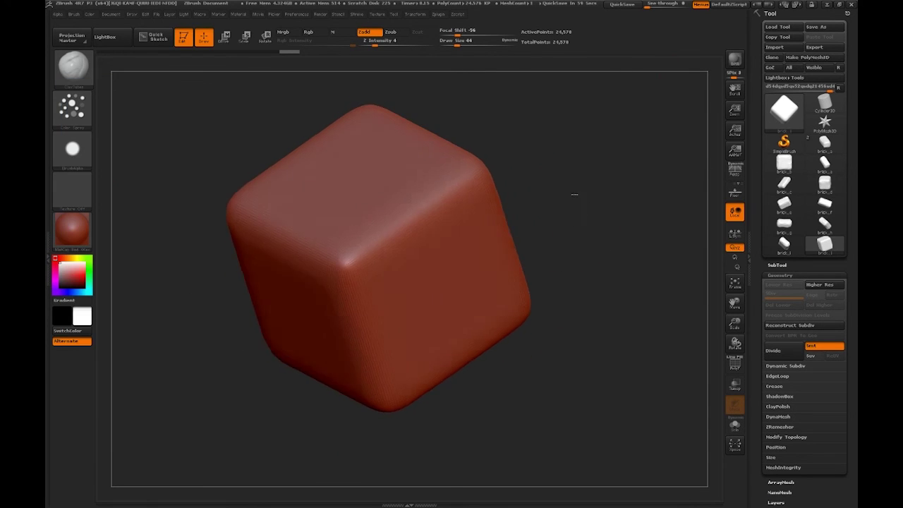
mouse_move(570, 201)
mouse_down()
mouse_move(451, 229)
mouse_move(625, 241)
mouse_up()
drag(635, 322, 547, 348)
drag(468, 285, 506, 295)
mouse_move(405, 354)
mouse_down()
mouse_move(589, 141)
mouse_move(423, 296)
mouse_up()
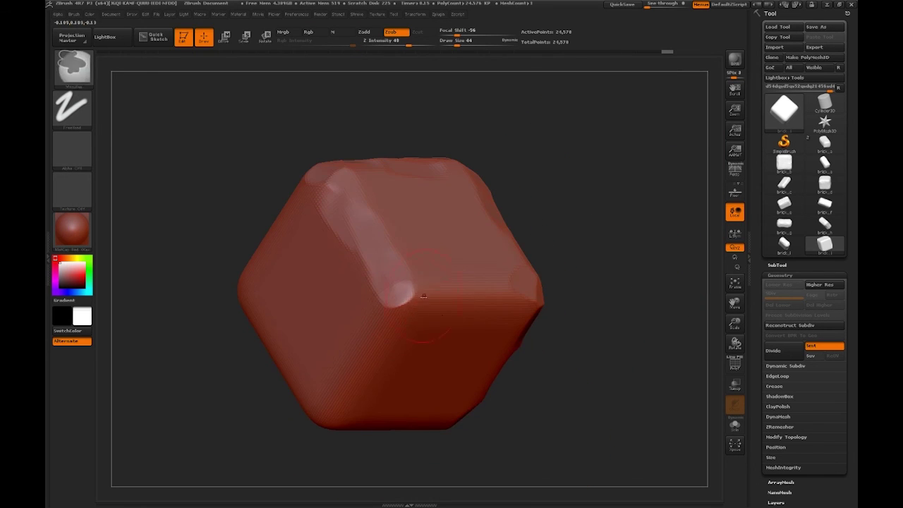
mouse_move(522, 302)
mouse_down()
mouse_move(393, 222)
mouse_move(534, 191)
mouse_move(307, 324)
mouse_move(520, 276)
mouse_move(574, 228)
mouse_move(439, 279)
mouse_move(503, 217)
mouse_up()
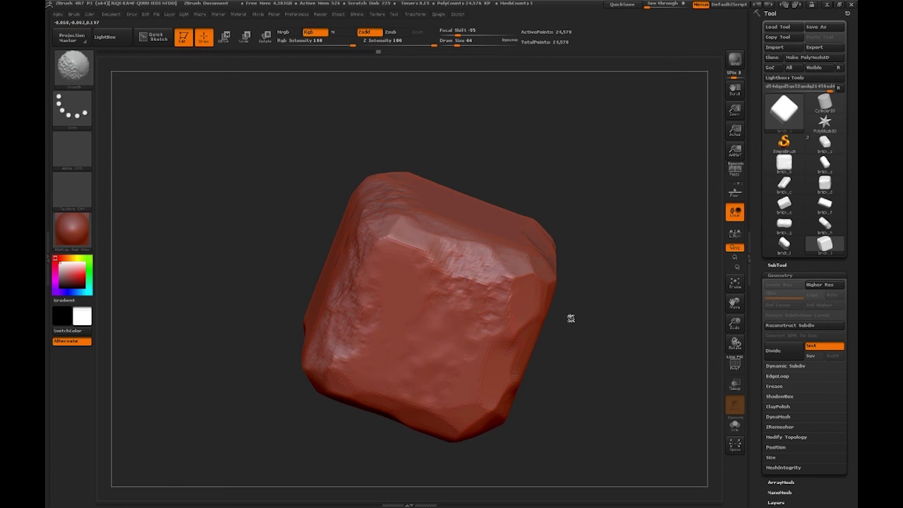
Step: Review the roughened cube's chipped surfaces from several sides, then go to Blender
drag(369, 280, 547, 220)
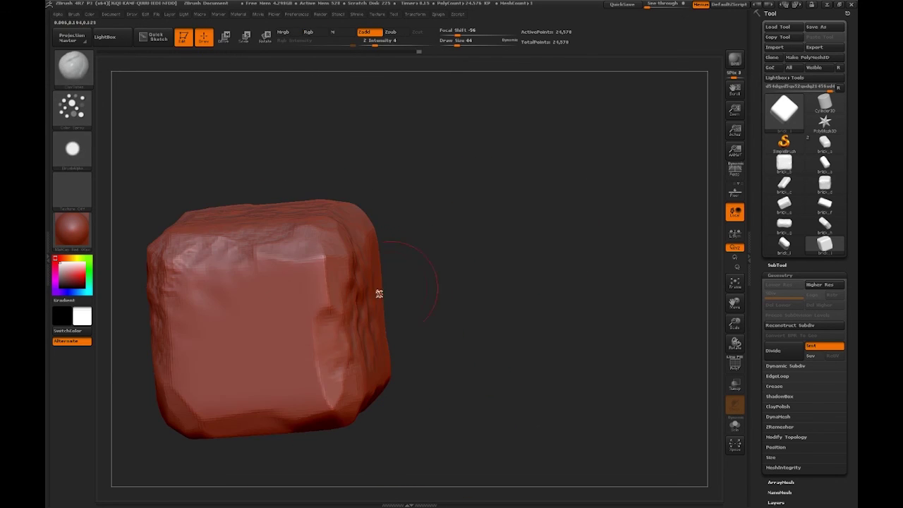
drag(507, 288, 537, 217)
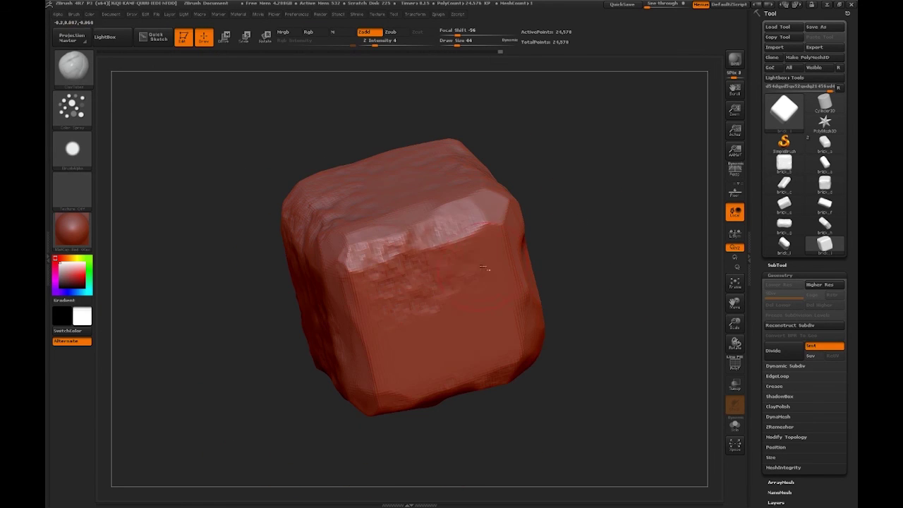
drag(433, 344, 589, 233)
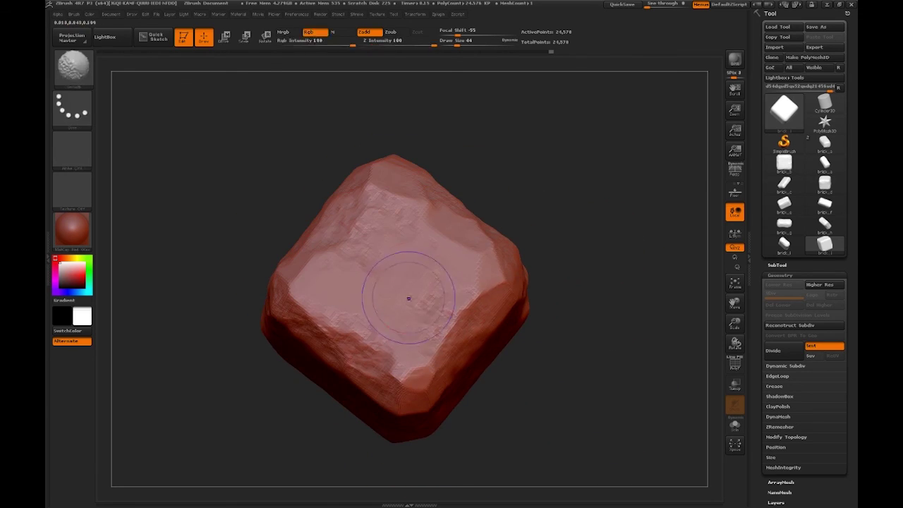
key(alt+Tab)
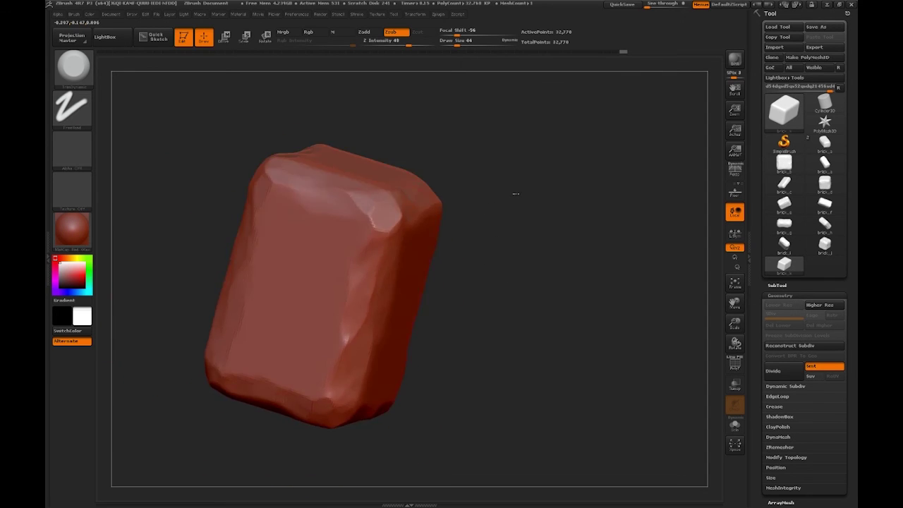
Step: Pick a spray-stroke sculpting brush from the brush library
key(b)
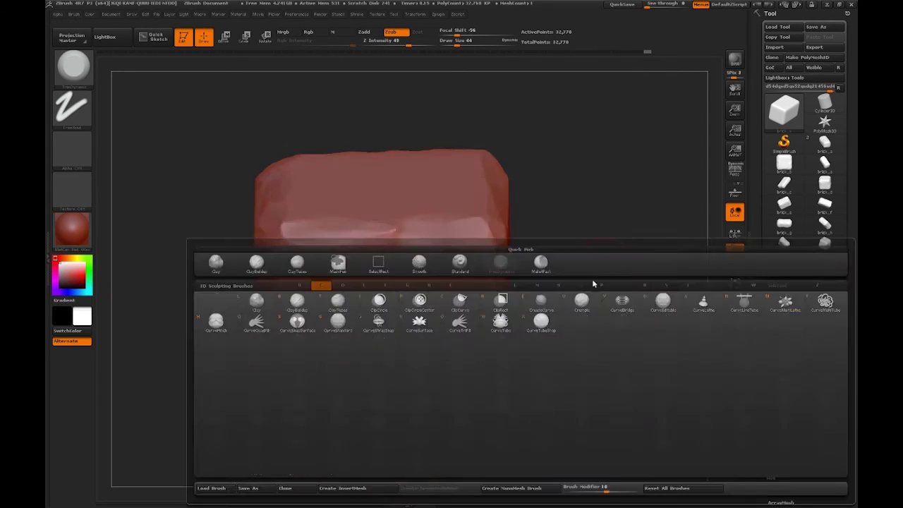
click(387, 255)
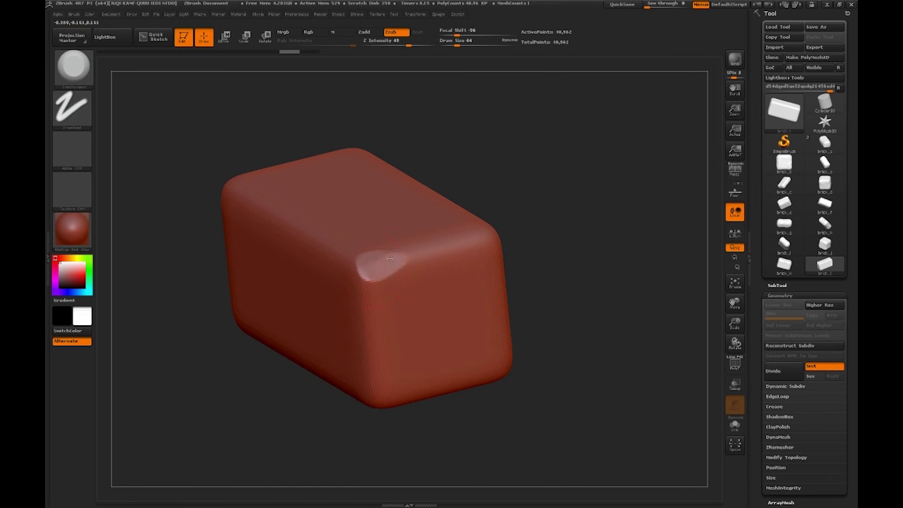
Step: Chip the box brick's long sides and ends into flat facets
mouse_move(460, 281)
mouse_down()
mouse_move(557, 250)
mouse_move(536, 250)
mouse_move(615, 236)
mouse_move(458, 251)
mouse_move(581, 222)
mouse_move(461, 308)
mouse_move(350, 365)
mouse_up()
drag(310, 296, 370, 284)
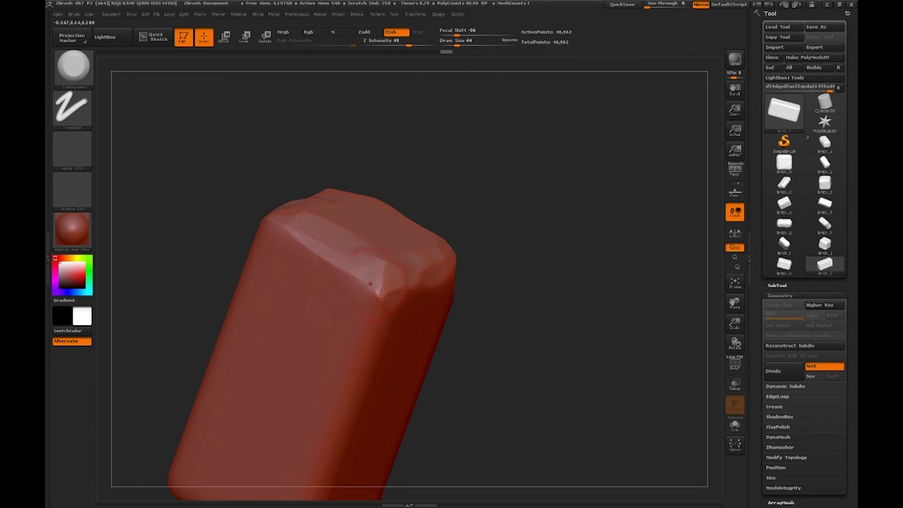
drag(327, 256, 513, 233)
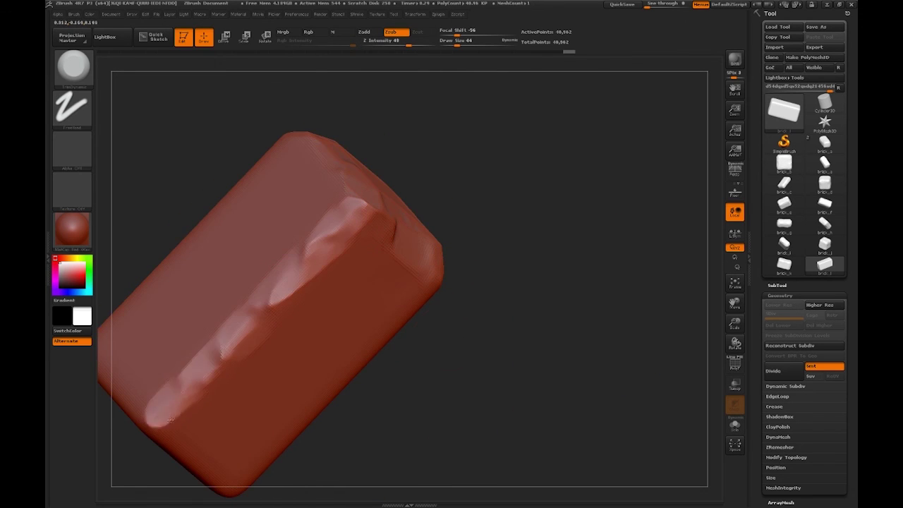
drag(170, 420, 299, 224)
mouse_move(239, 308)
mouse_down()
mouse_move(566, 308)
mouse_move(419, 242)
mouse_up()
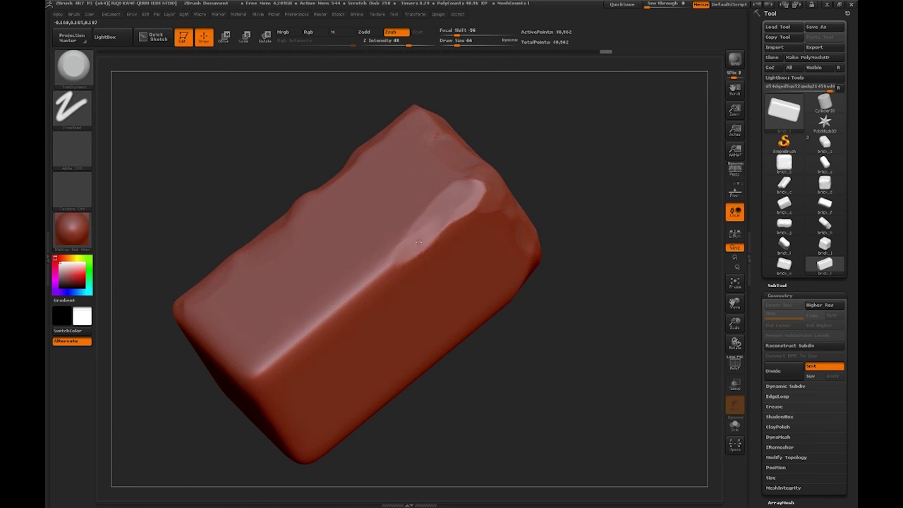
mouse_move(321, 320)
mouse_down()
mouse_move(484, 261)
mouse_move(488, 308)
mouse_up()
mouse_move(386, 342)
mouse_down()
mouse_move(574, 329)
mouse_move(530, 363)
mouse_move(407, 255)
mouse_move(474, 262)
mouse_move(452, 329)
mouse_move(366, 275)
mouse_move(281, 310)
mouse_move(354, 295)
mouse_up()
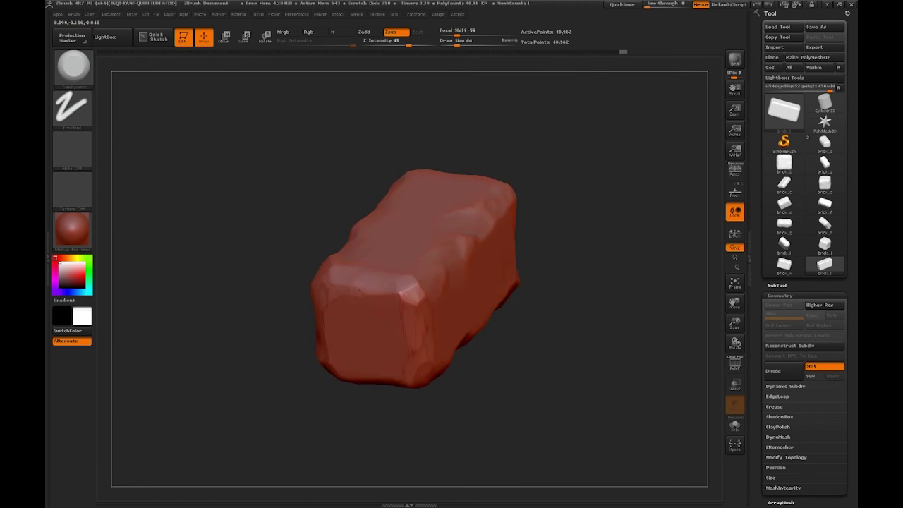
mouse_move(463, 321)
mouse_down()
mouse_move(561, 312)
mouse_move(568, 228)
mouse_move(452, 310)
mouse_move(479, 358)
mouse_move(502, 257)
mouse_up()
Step: Add pitted Color Spray Zadd detail across the brick's broad faces
key(b)
key(c)
key(t)
mouse_move(466, 302)
mouse_down()
mouse_move(422, 263)
mouse_move(512, 251)
mouse_move(301, 221)
mouse_up()
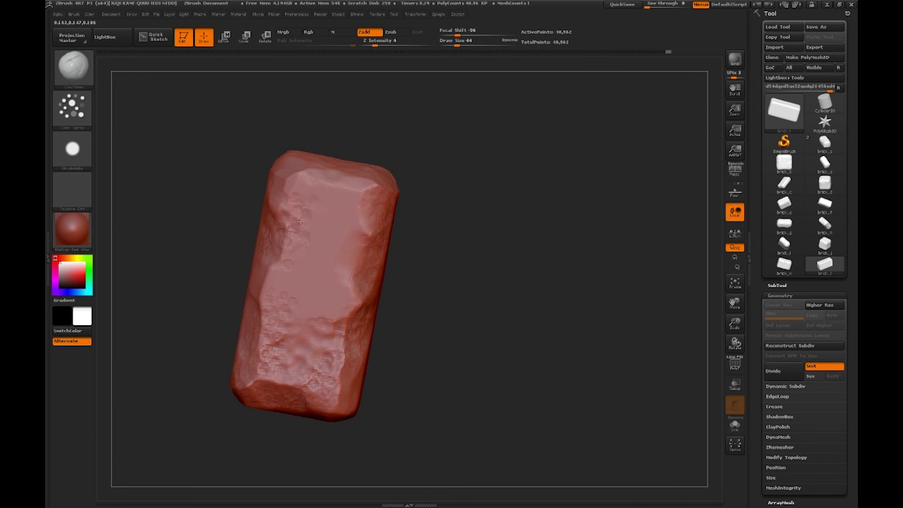
drag(477, 269, 362, 279)
drag(283, 268, 400, 349)
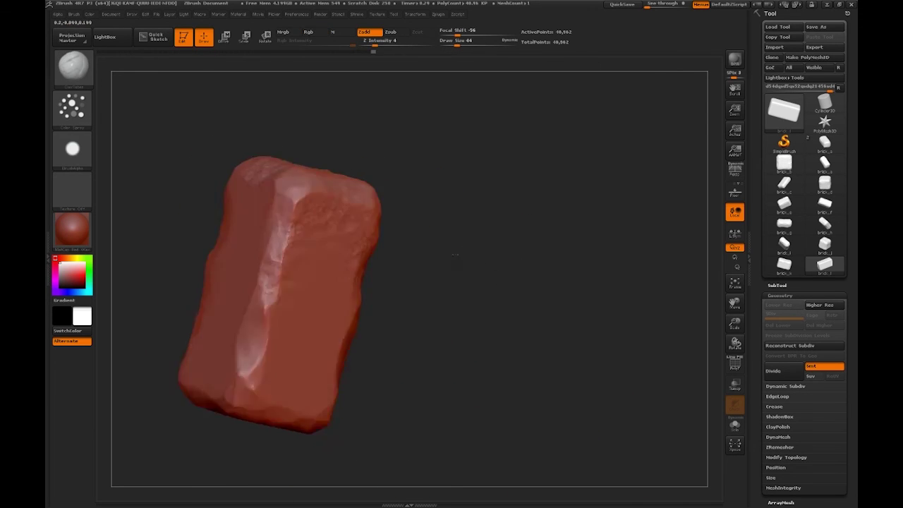
drag(515, 314, 325, 345)
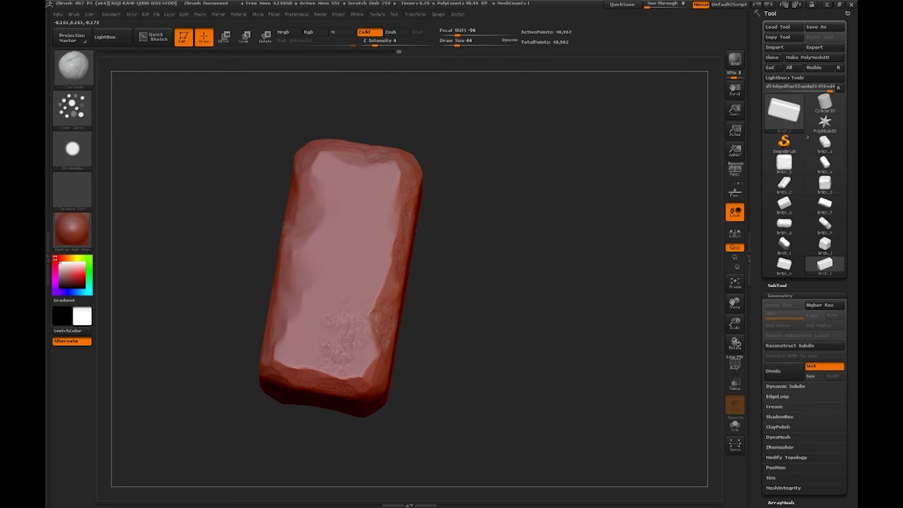
mouse_move(494, 311)
mouse_down()
mouse_move(484, 299)
mouse_move(487, 264)
mouse_move(347, 214)
mouse_up()
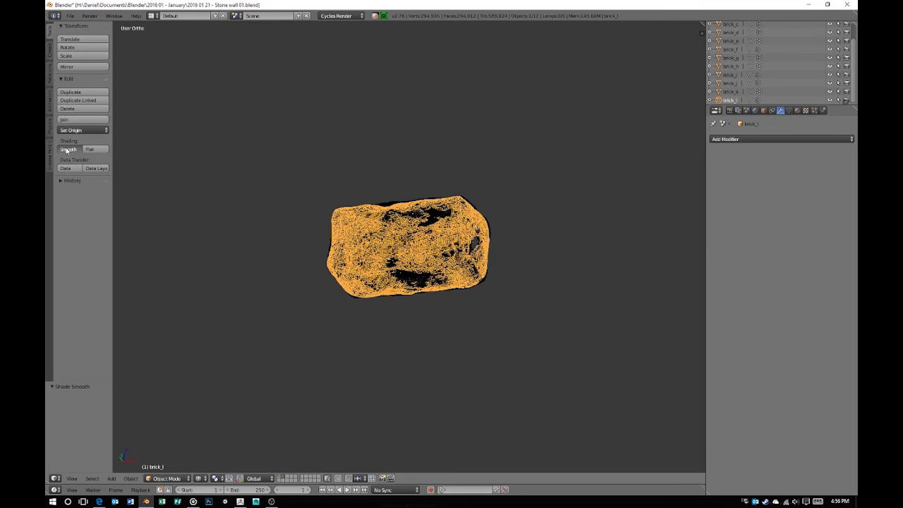
Step: Switch to Front Ortho view and move brick_c to the left
mouse_move(322, 292)
middle_down()
mouse_move(445, 204)
mouse_move(426, 212)
middle_up()
key(KP_1)
scroll(446, 226, down, 3)
key(shift+z)
right_click(374, 246)
key(g)
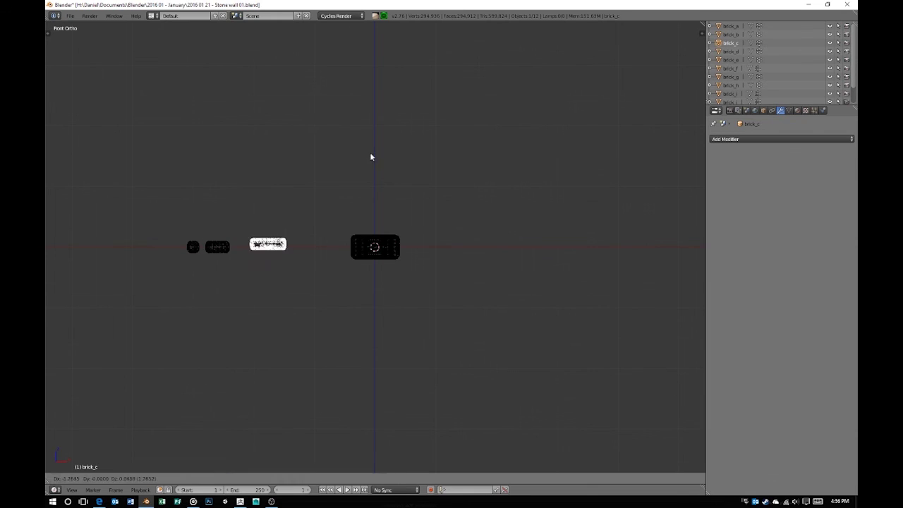
Step: Move brick_g and another brick into the second row
click(729, 76)
key(g)
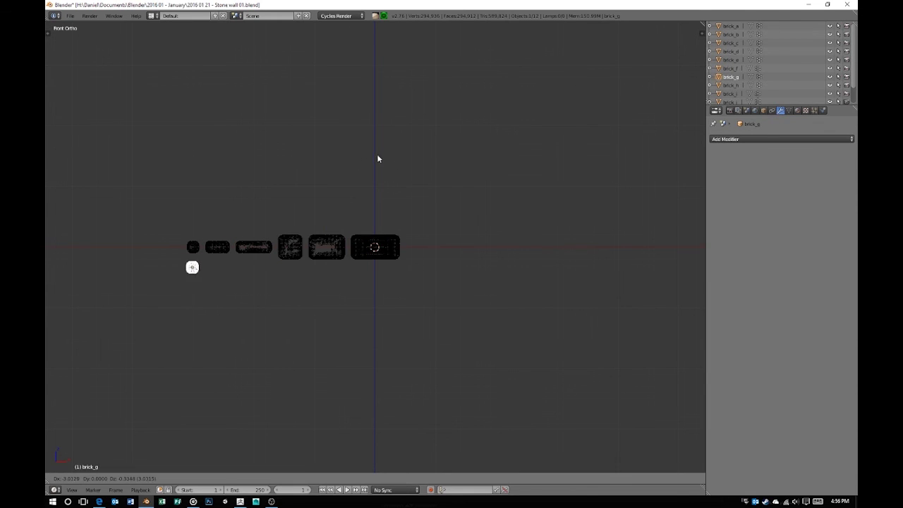
key(g)
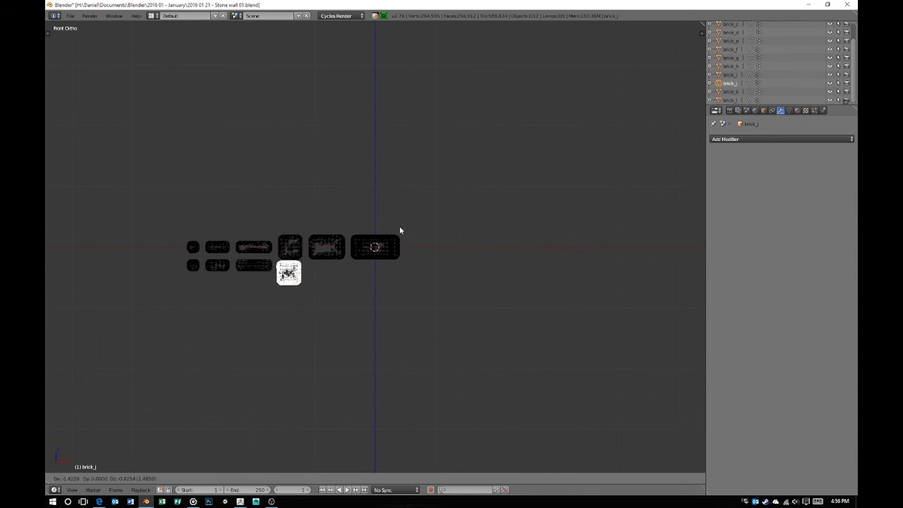
click(443, 205)
key(g)
click(531, 192)
Step: Check the two rows of bricks from several angles in solid shading
scroll(367, 282, up, 3)
middle_drag(445, 251, 457, 343)
key(z)
scroll(494, 282, up, 3)
mouse_move(540, 225)
middle_down()
mouse_move(484, 322)
mouse_move(339, 269)
middle_up()
Step: Save the file in front view, overwriting the existing copy
key(KP_1)
scroll(374, 296, down, 5)
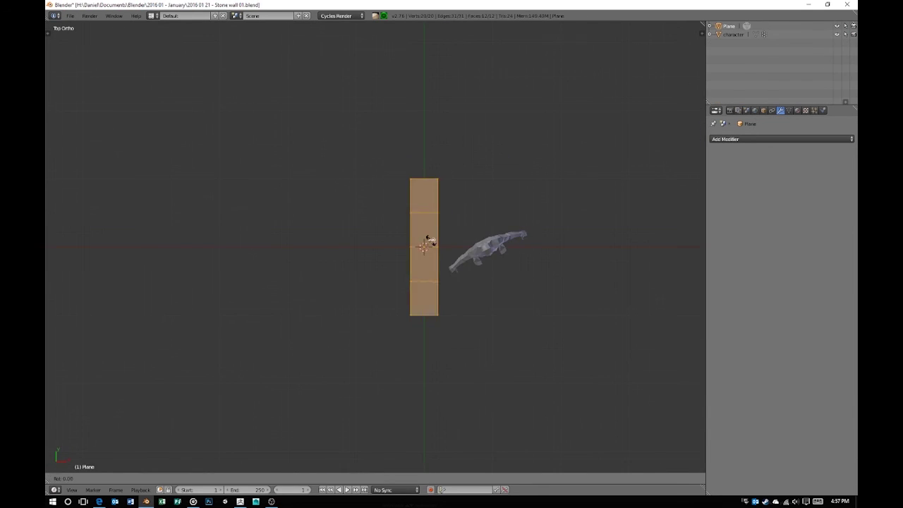
key(ctrl+s)
click(506, 234)
Step: Select brick_f and undo back to its raised placement above the rows
key(KP_1)
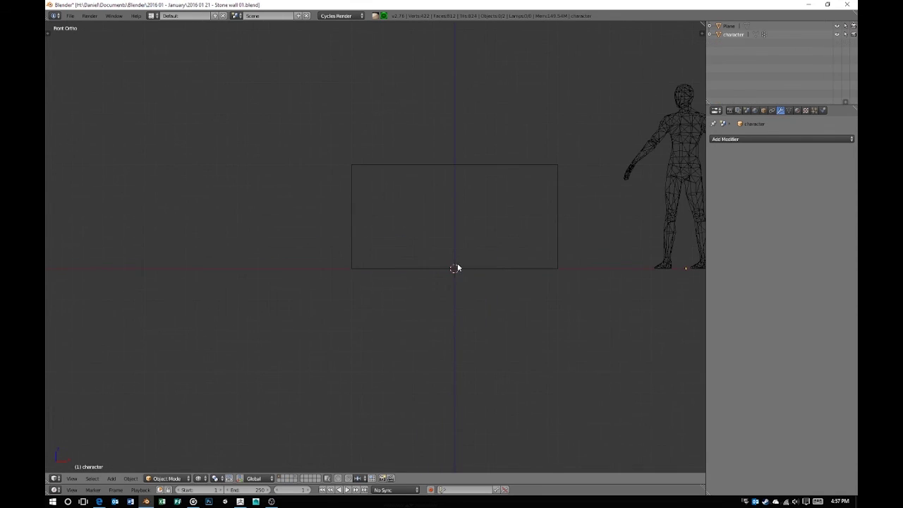
right_click(480, 274)
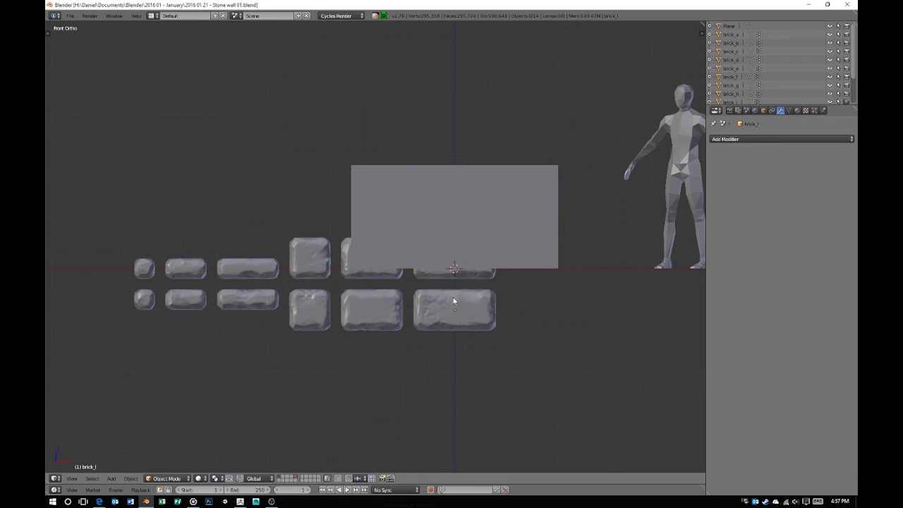
key(ctrl+z)
key(ctrl+z)
key(ctrl+z)
key(ctrl+z)
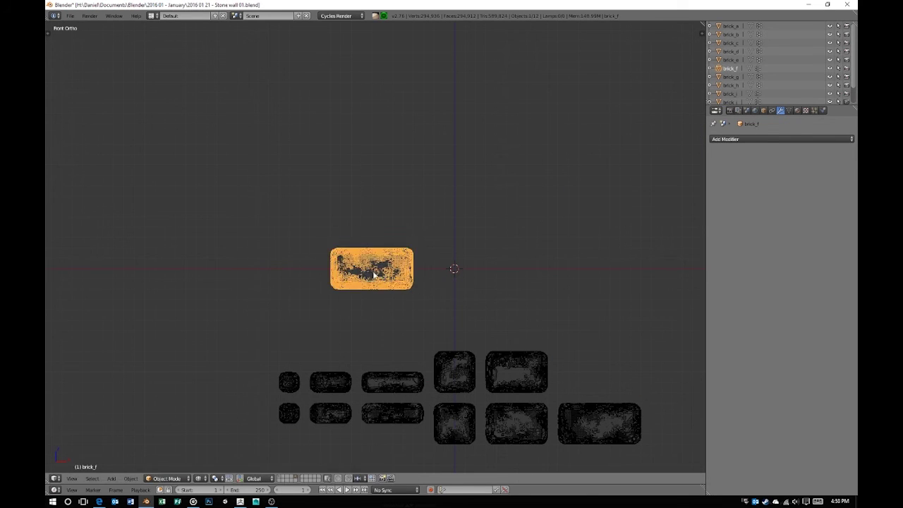
Step: Redo the undone brick duplications and placements, then check the bricks from the front
key(ctrl+shift+z)
key(ctrl+shift+z)
key(ctrl+shift+z)
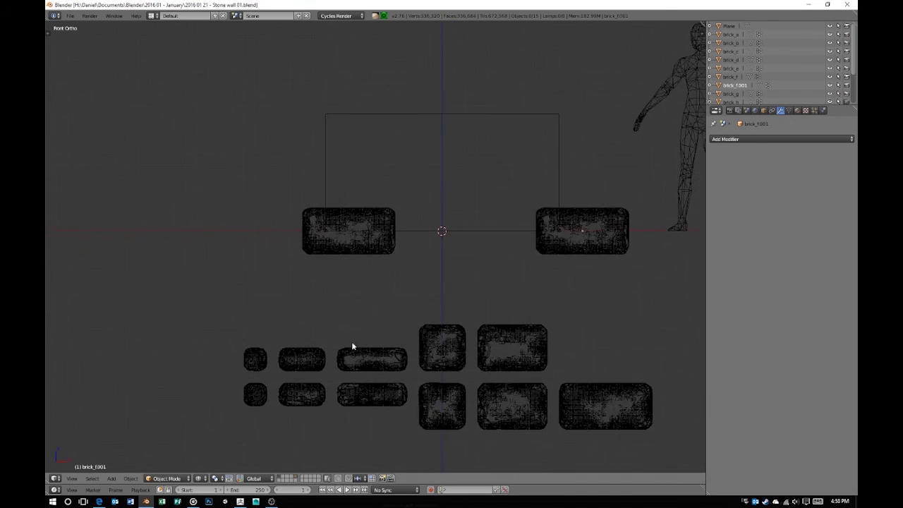
key(ctrl+shift+z)
key(ctrl+shift+z)
key(ctrl+shift+z)
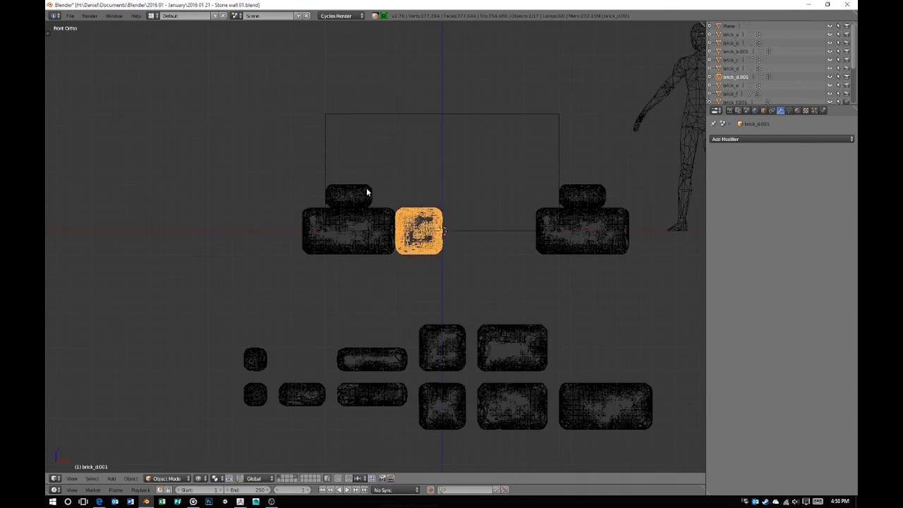
key(ctrl+shift+z)
key(ctrl+shift+z)
key(ctrl+shift+z)
key(ctrl+shift+z)
key(ctrl+shift+z)
key(ctrl+shift+z)
key(z)
middle_drag(538, 283, 457, 262)
key(z)
key(KP_1)
scroll(734, 70, down, 3)
click(731, 83)
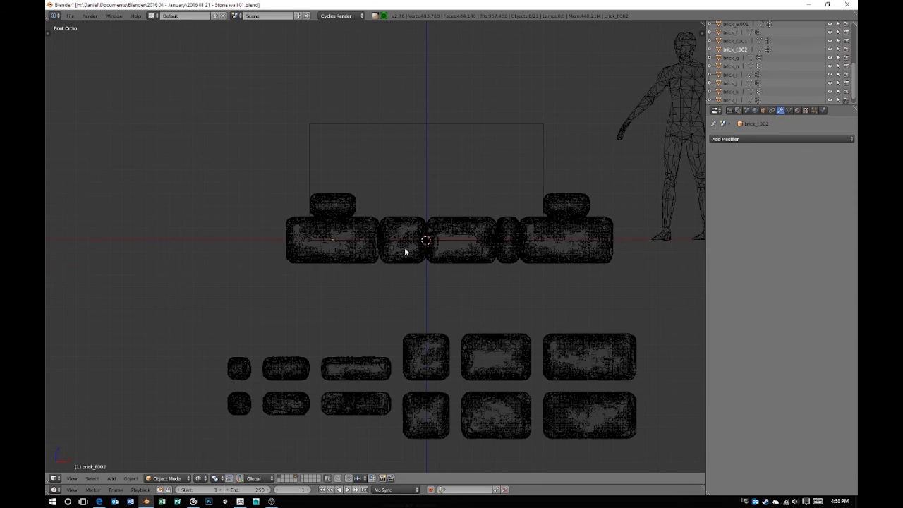
shift+middle_drag(406, 252, 379, 280)
Step: Duplicate lower bricks and stack flat copies atop the left and right end bricks
right_click(469, 417)
key(shift+d)
right_click(328, 397)
key(shift+d)
click(296, 211)
key(shift+d)
click(536, 211)
Step: Duplicate the top bricks and stack the copies higher on both stacks
shift+middle_drag(449, 388, 488, 381)
right_click(437, 379)
key(shift+d)
click(345, 168)
key(shift+d)
click(578, 168)
shift+right_click(364, 176)
key(a)
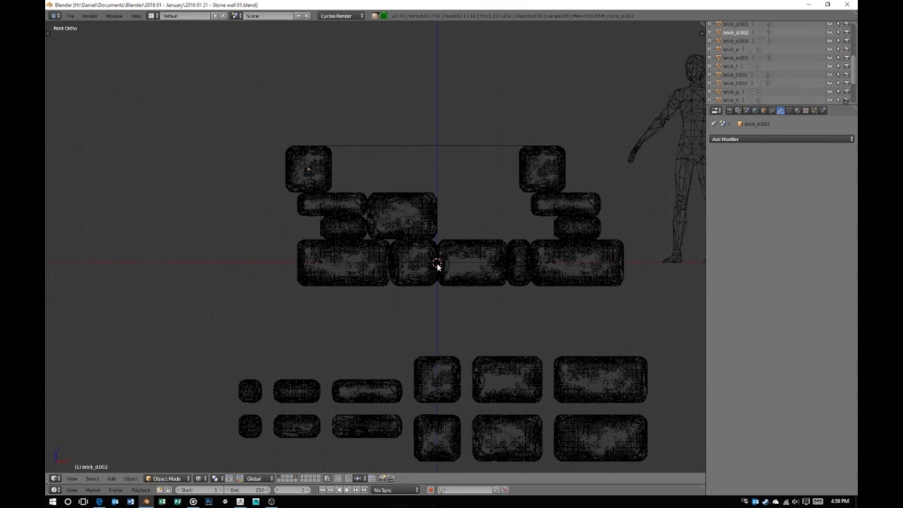
Step: Fill beside the right stack and the middle-row gap with brick copies; return brick_k.001 below
shift+middle_drag(403, 237, 378, 219)
right_click(331, 374)
key(shift+d)
click(513, 227)
right_click(276, 380)
key(shift+d)
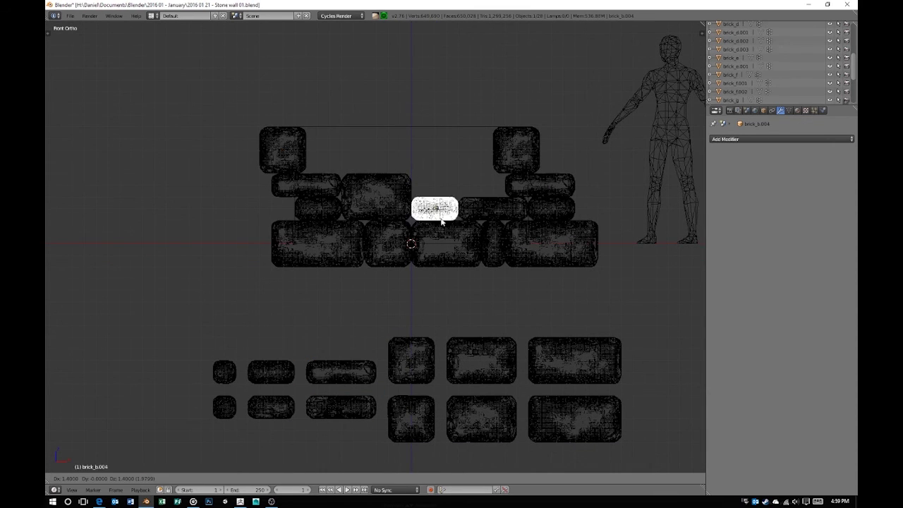
click(439, 217)
shift+middle_drag(439, 217, 446, 231)
key(g)
click(434, 337)
Step: Place a duplicated brick in the wall rotated 90° about X, then delete it
right_click(418, 381)
key(shift+d)
click(421, 181)
key(r)
key(x)
key(9)
key(0)
key(Return)
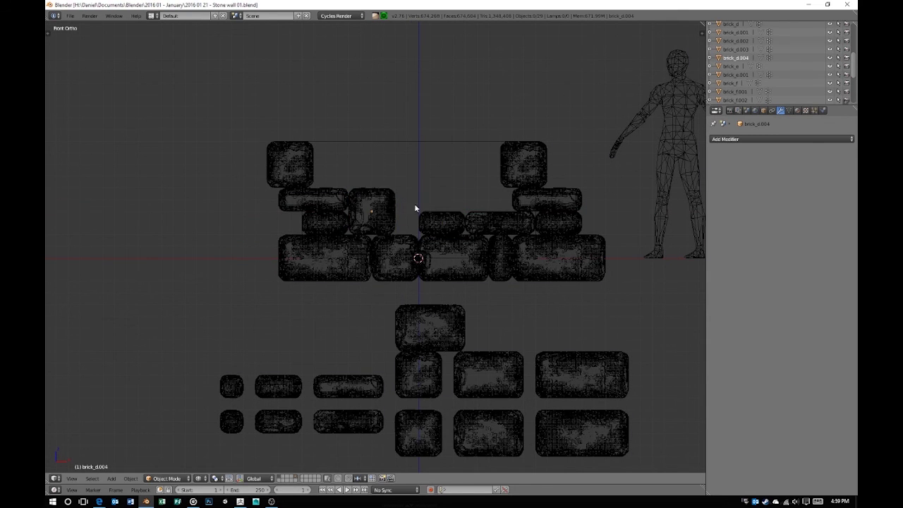
key(Delete)
Step: Fill a wall gap with a copy of the thin brick and select the top corner bricks
key(z)
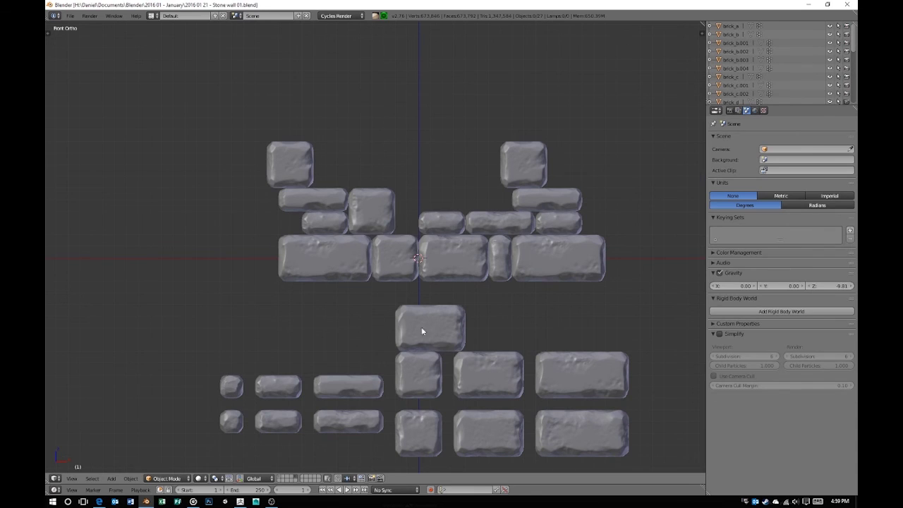
right_click(458, 317)
key(shift+d)
click(477, 187)
shift+middle_drag(433, 241, 410, 245)
key(g)
key(Escape)
right_click(494, 188)
key(z)
shift+right_click(276, 177)
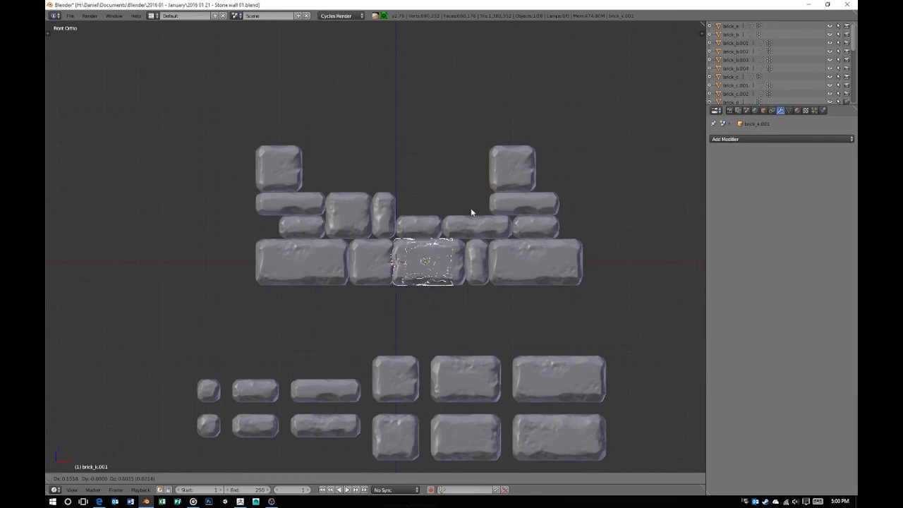
Step: Move brick_a and the long lower brick into wall gaps and add a Z-rotated small brick copy
right_click(208, 390)
key(g)
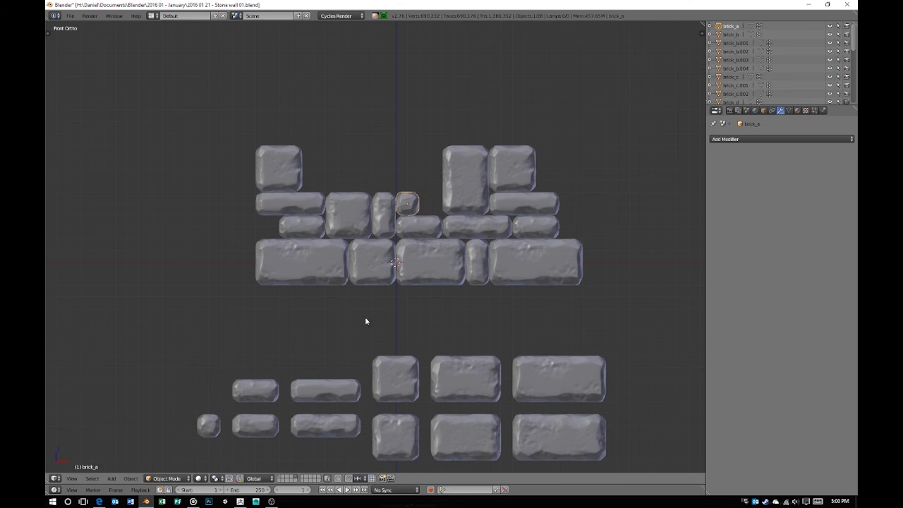
right_click(326, 390)
key(g)
click(408, 180)
right_click(407, 204)
key(shift+d)
key(r)
key(z)
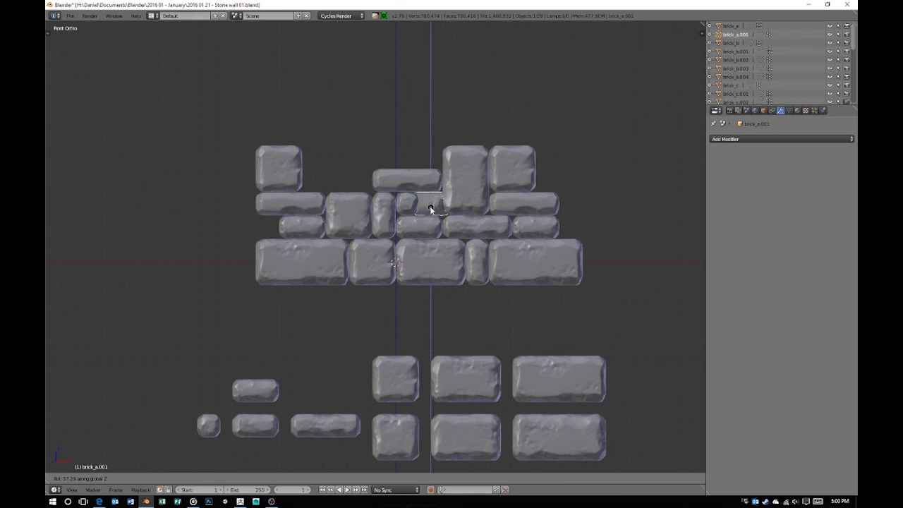
click(428, 204)
shift+middle_drag(428, 204, 444, 219)
Step: Place a copy of the lower-left brick in the wall and orbit to check it
right_click(275, 436)
key(shift+d)
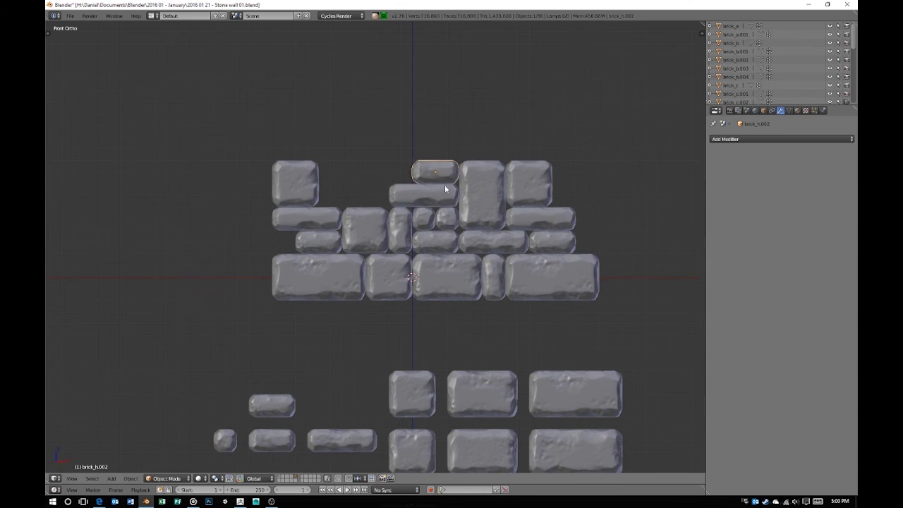
click(413, 190)
shift+middle_drag(413, 212, 414, 189)
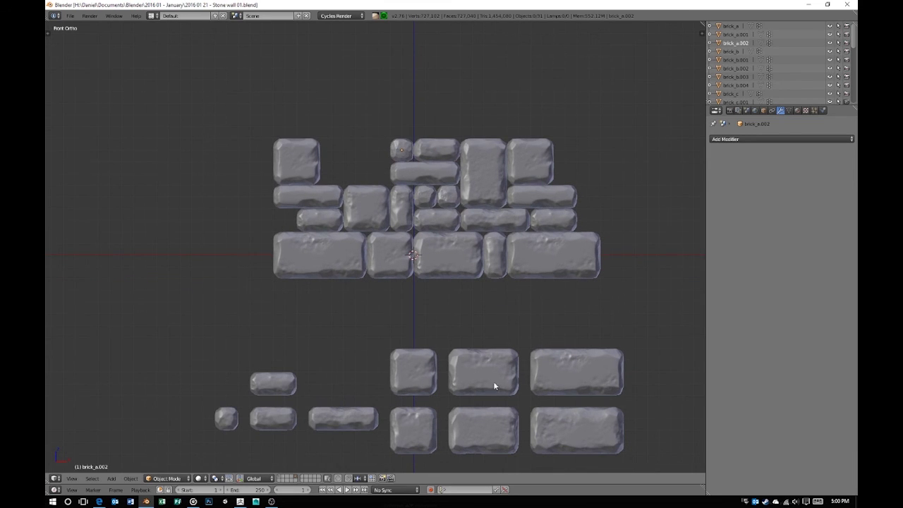
scroll(450, 189, down, 2)
middle_drag(437, 237, 489, 247)
Step: Save the file over the existing copy and orbit around the wall
key(KP_1)
key(ctrl+s)
click(351, 268)
scroll(248, 289, up, 2)
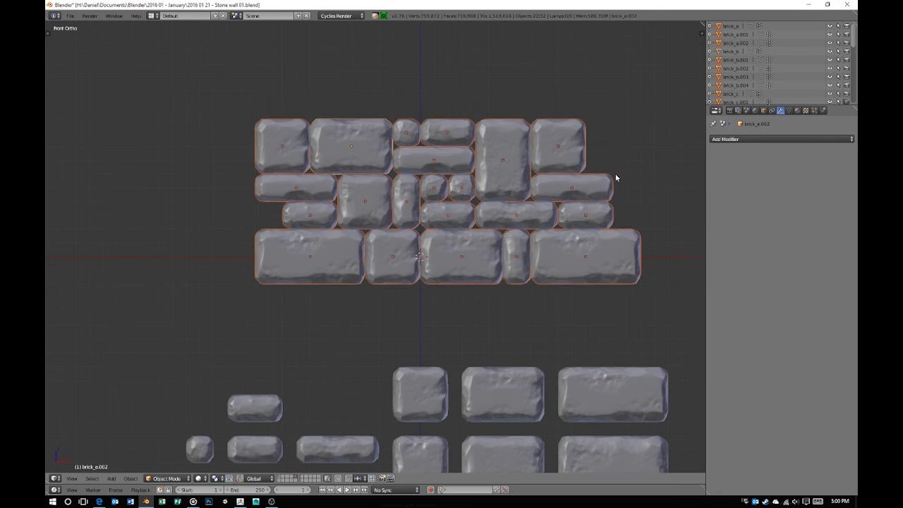
mouse_move(581, 190)
middle_down()
mouse_move(338, 264)
mouse_move(403, 259)
middle_up()
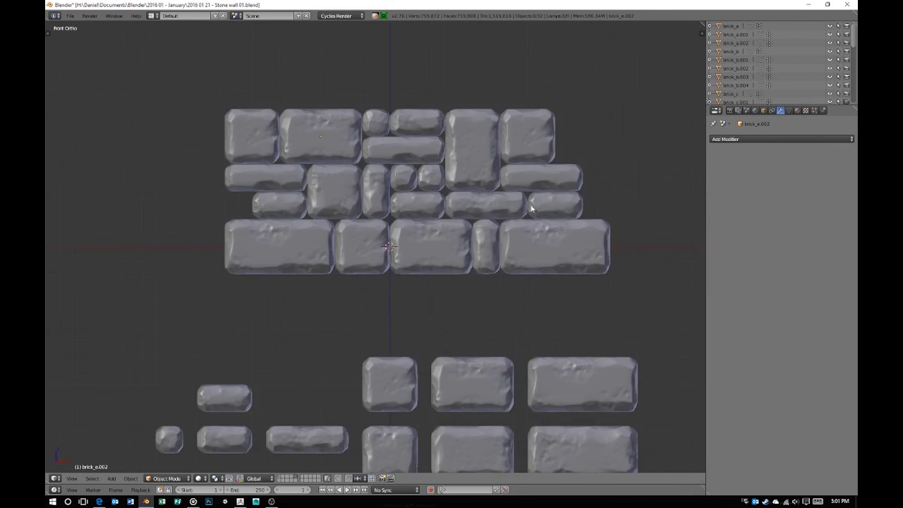
key(KP_1)
scroll(389, 185, down, 4)
Step: Select brick_a and a bottom-row wall brick, then save again
right_click(387, 187)
click(744, 28)
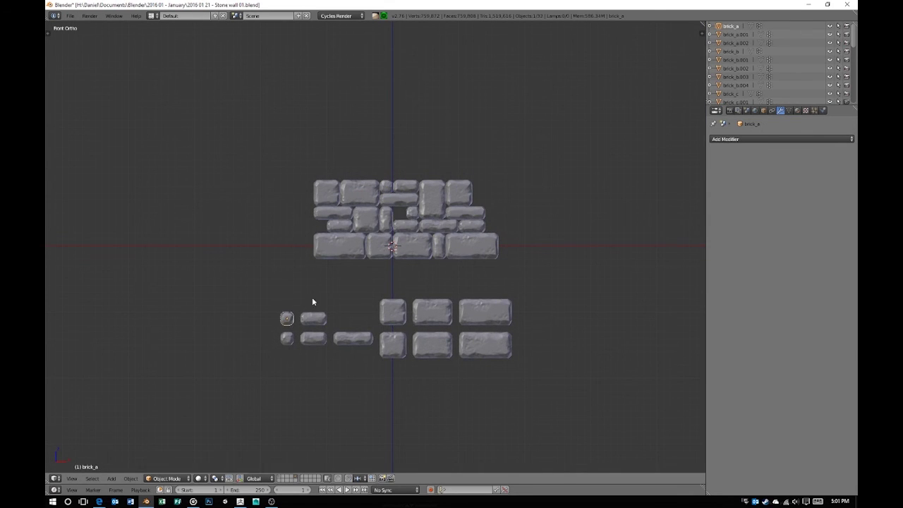
right_click(402, 201)
key(ctrl+s)
click(423, 255)
scroll(449, 270, up, 3)
Step: Move the loose sample bricks to another layer and join the wall bricks into one object
drag(631, 444, 159, 310)
key(m)
click(397, 345)
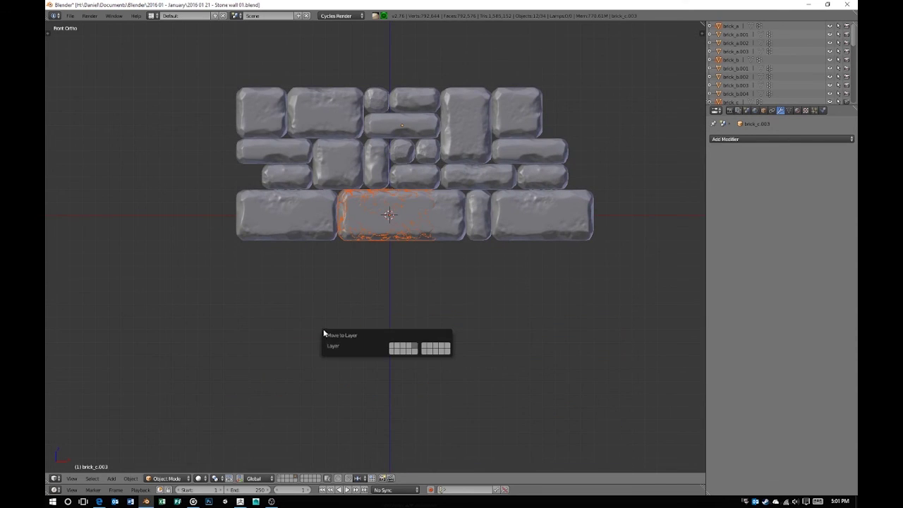
key(a)
shift+middle_drag(410, 222, 402, 278)
key(ctrl+j)
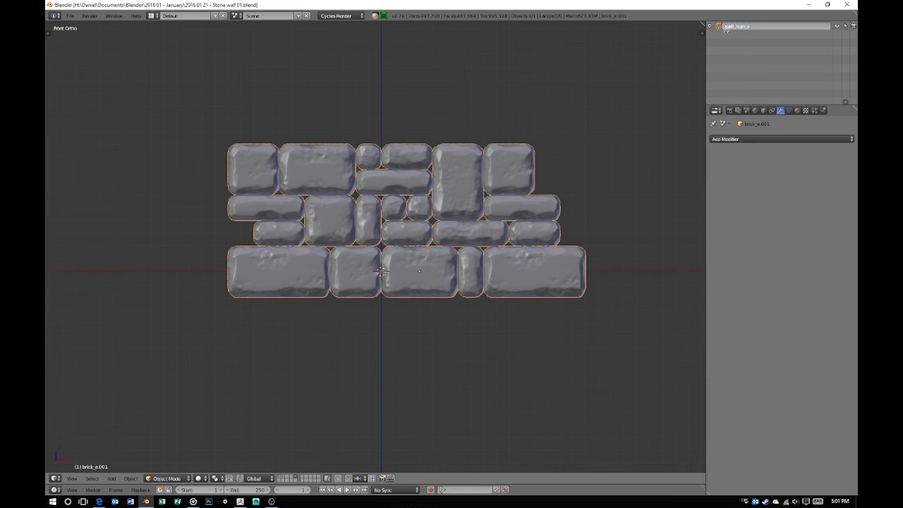
Step: Name the wall wall_straight_a_high and move the backing plane behind it in Edit Mode
key(Return)
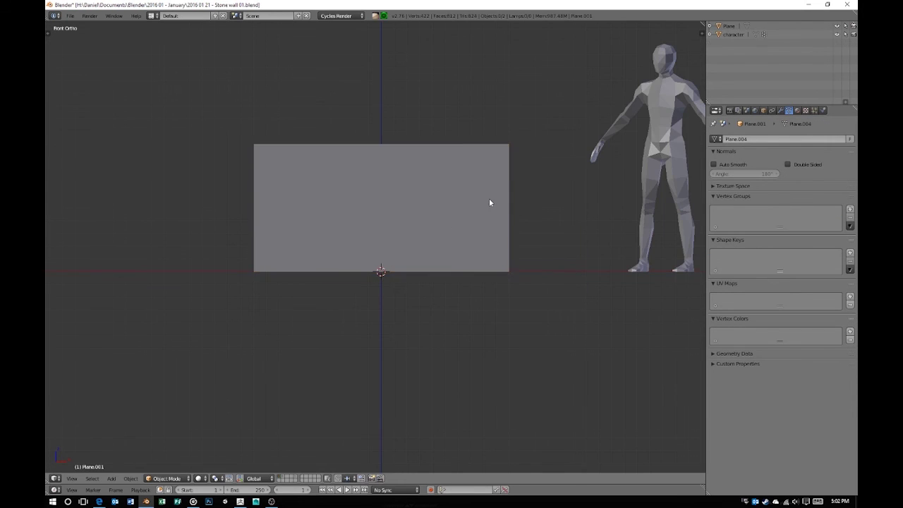
key(Tab)
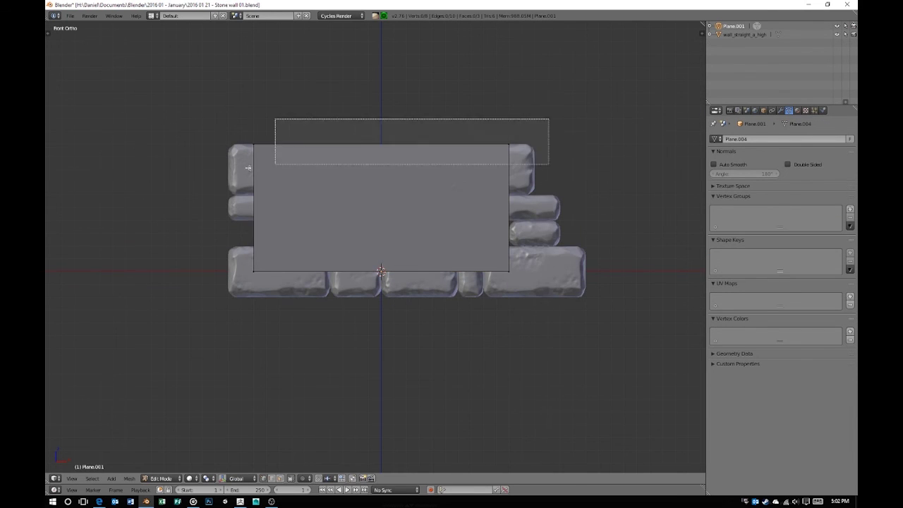
key(z)
key(KP_7)
key(g)
key(Escape)
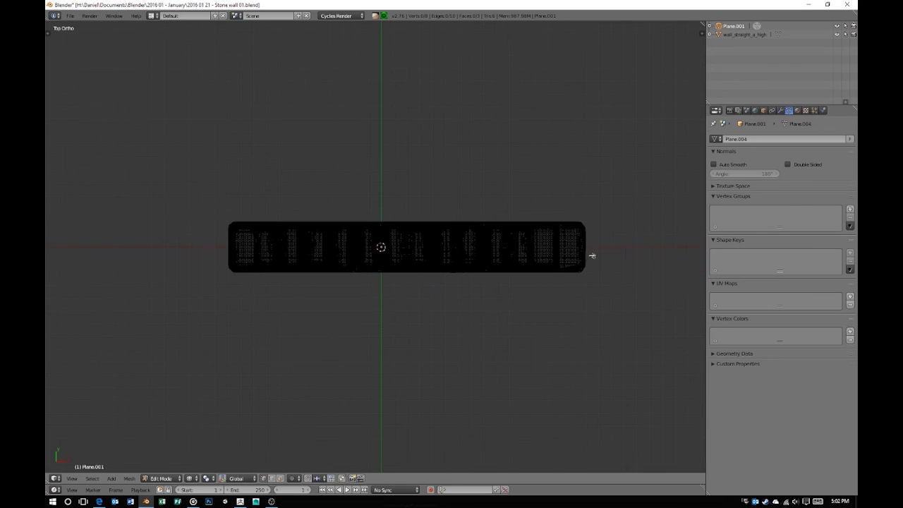
key(Tab)
Step: Join the backing plane into the wall and apply its transforms
key(KP_1)
key(z)
middle_drag(493, 290, 351, 299)
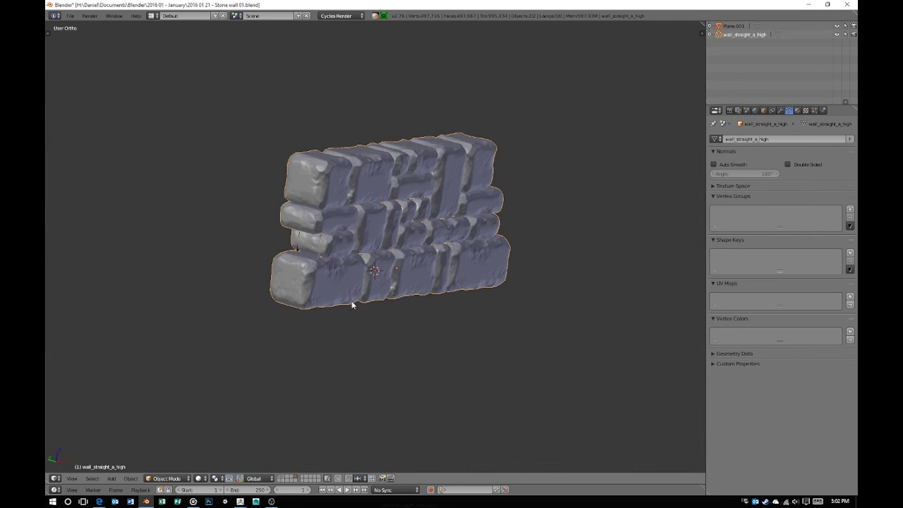
key(Delete)
key(ctrl+a)
click(345, 383)
key(KP_1)
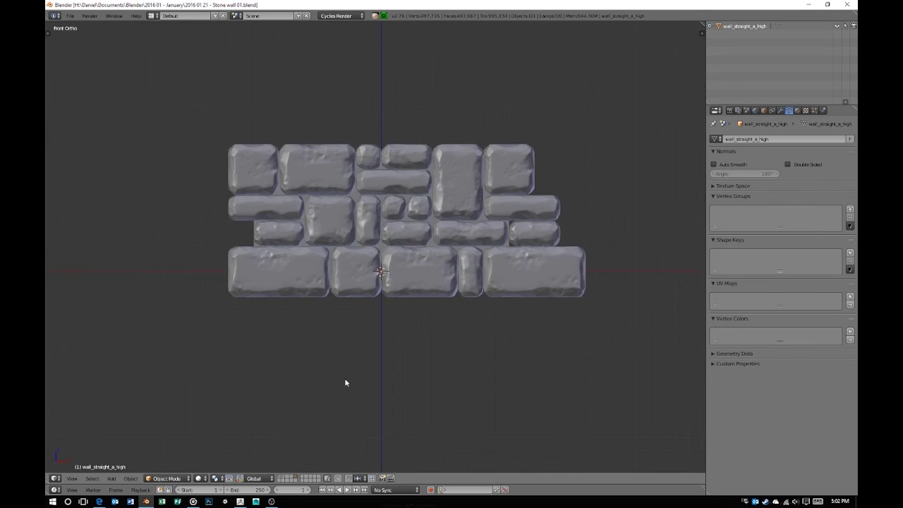
Step: Inspect the joined wall mesh in Edit Mode, selecting the backing plane's face
key(Tab)
key(z)
key(z)
scroll(515, 250, up, 3)
key(z)
right_click(390, 247)
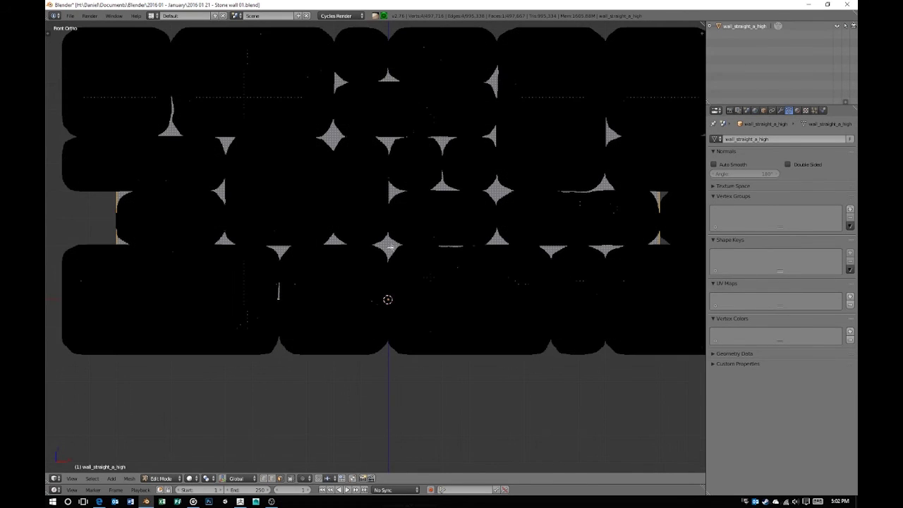
scroll(467, 188, down, 4)
key(ctrl+Tab)
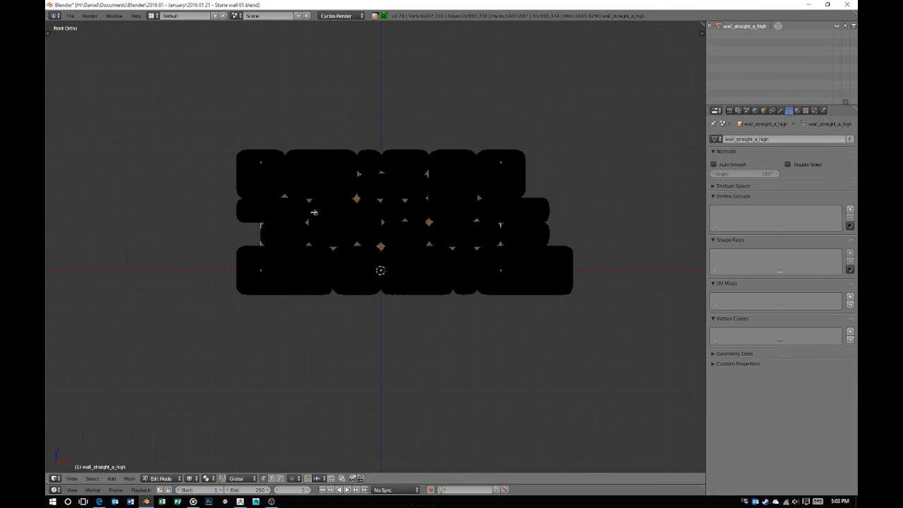
key(Tab)
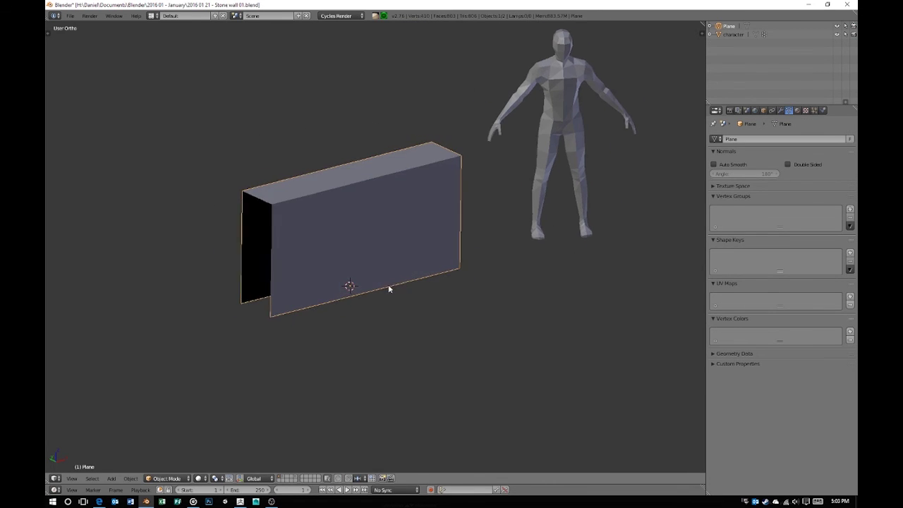
Step: Select the low-poly Plane object in the Outliner
click(731, 26)
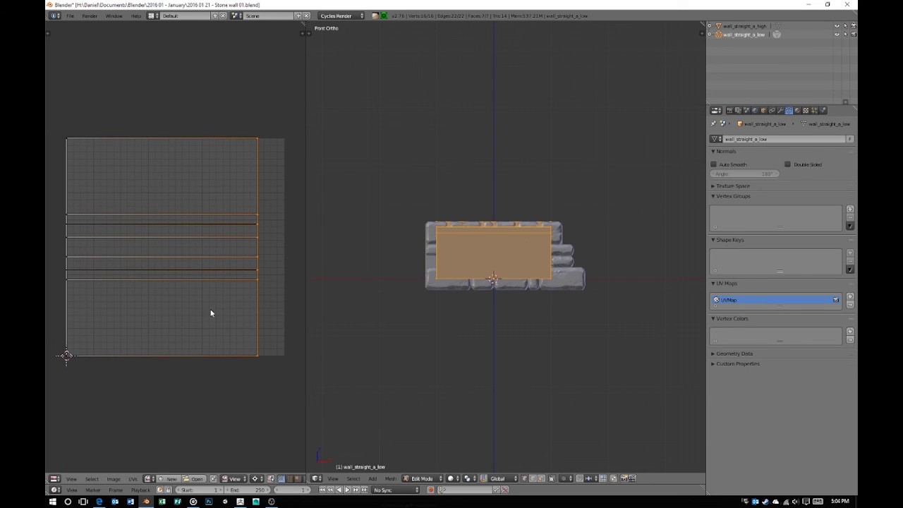
Step: Scale the low-poly wall's UV layout down slightly in Edit Mode
scroll(530, 281, up, 2)
scroll(525, 277, up, 2)
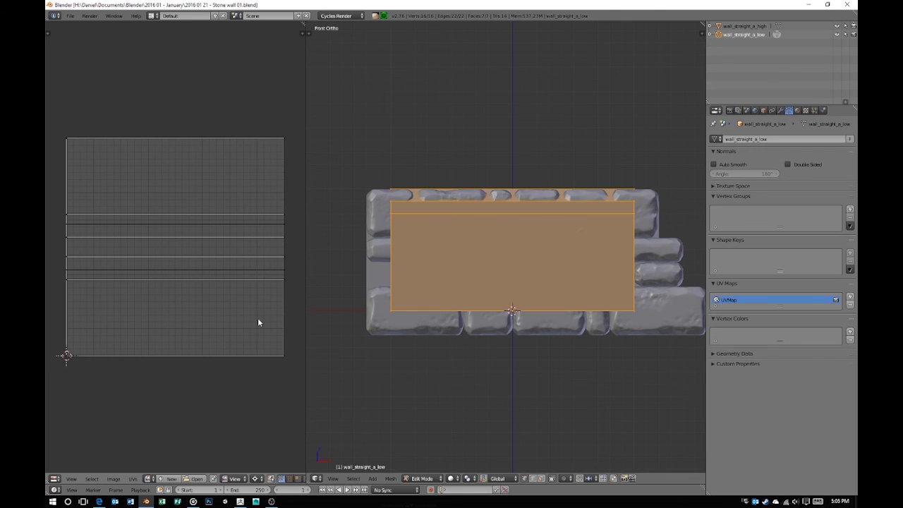
key(Tab)
key(Tab)
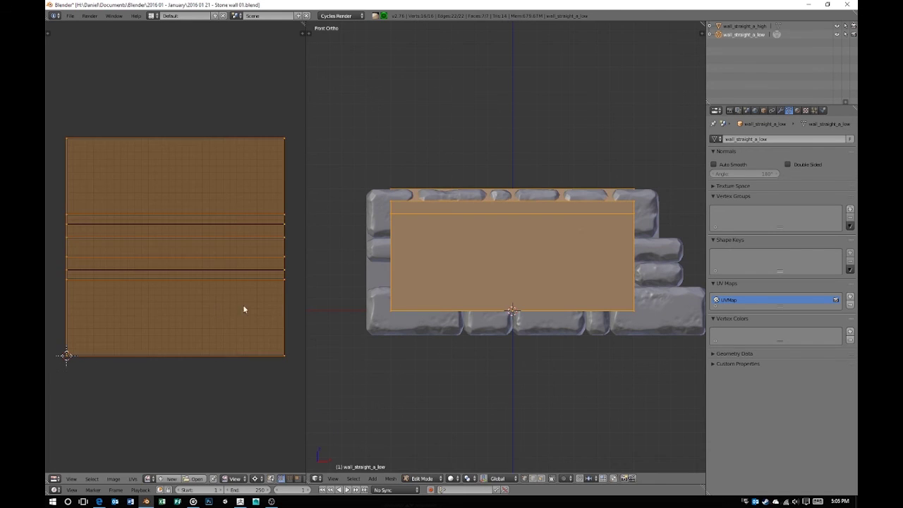
key(s)
key(Escape)
key(Tab)
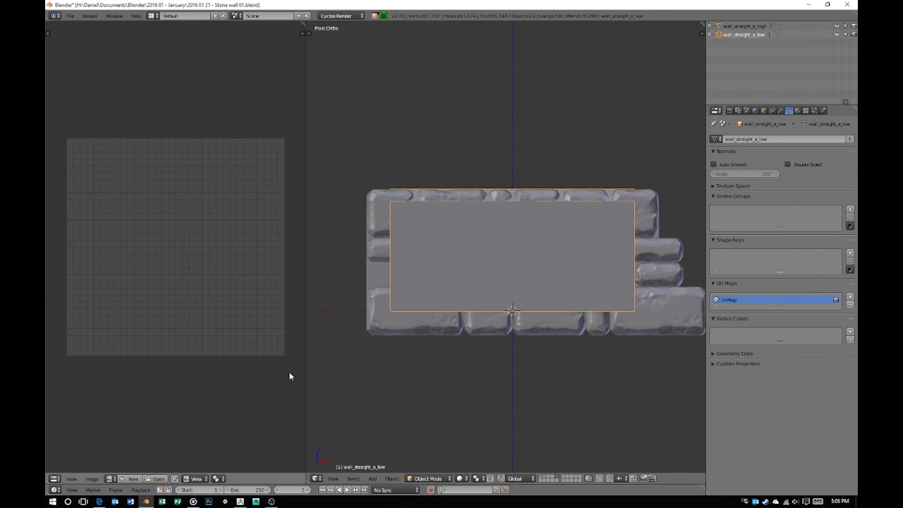
middle_drag(395, 325, 476, 296)
key(Tab)
key(Tab)
Step: Select the low-poly wall plane and enter Edit Mode, viewing from the right side
right_click(611, 297)
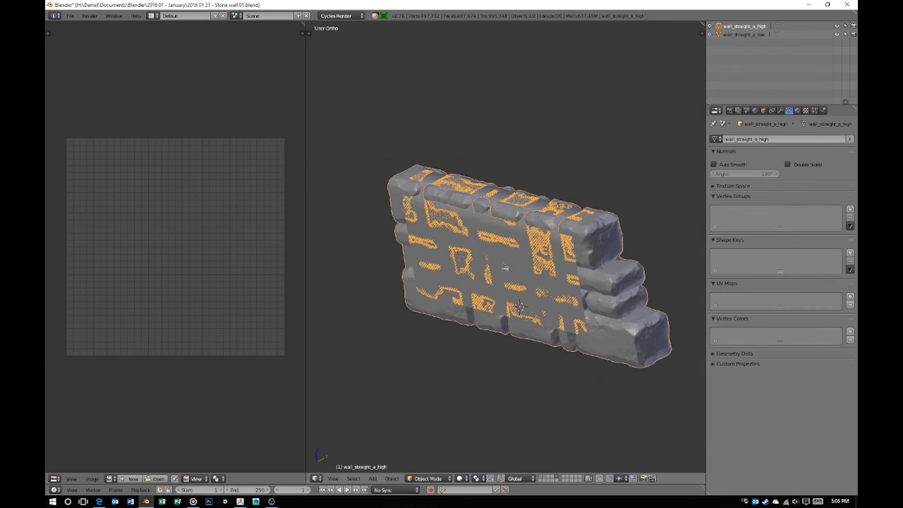
middle_drag(506, 267, 519, 237)
right_click(538, 275)
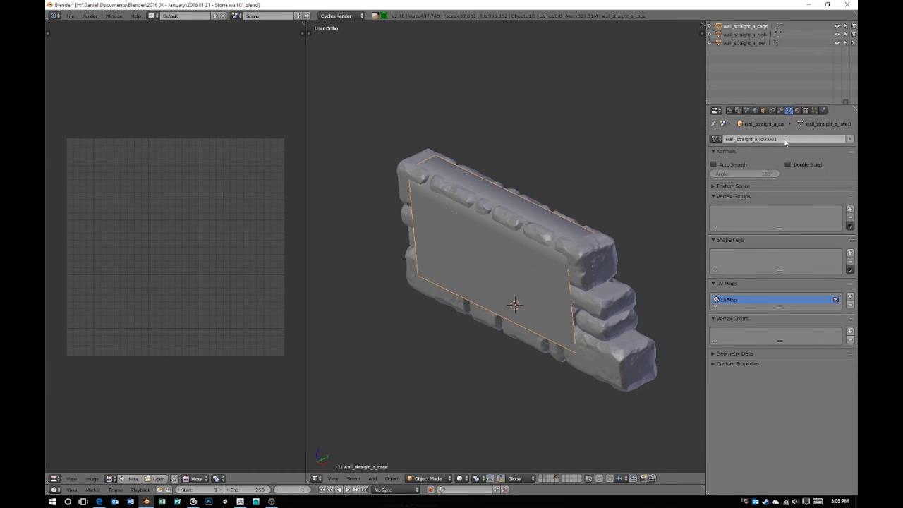
key(Tab)
key(KP_3)
Step: Push the cage plane's edges outward around the high-poly stone wall
key(a)
key(b)
drag(477, 158, 452, 353)
key(g)
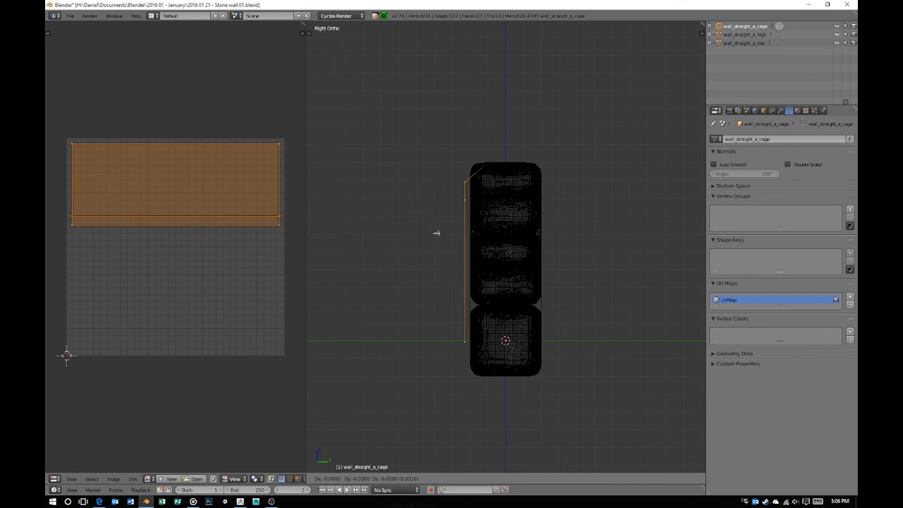
click(451, 219)
drag(525, 161, 569, 363)
drag(448, 134, 545, 173)
key(a)
Step: Undo the recent cage edits, then redo to bring the cage copy back
mouse_move(487, 161)
middle_down()
mouse_move(416, 309)
mouse_move(433, 302)
middle_up()
key(ctrl+z)
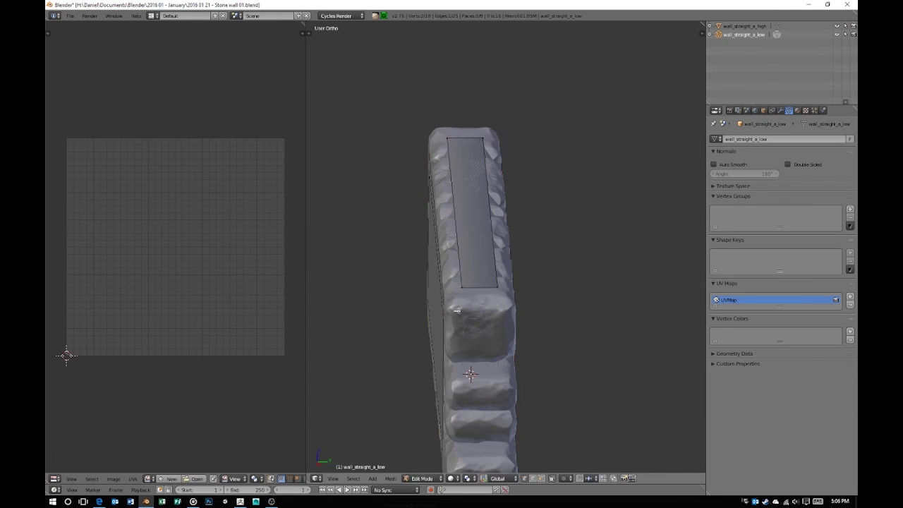
key(alt+z)
middle_drag(463, 329, 485, 299)
key(ctrl+shift+z)
key(ctrl+shift+z)
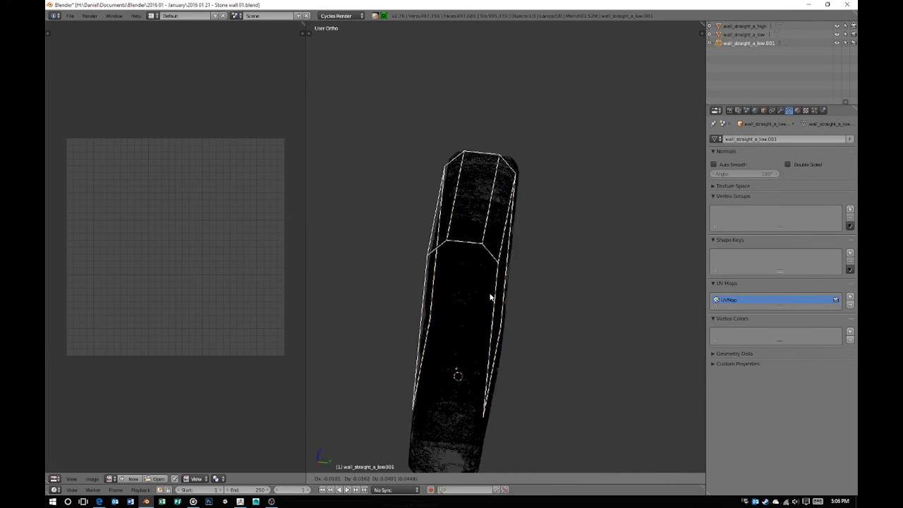
Step: In Right Ortho view, box-select the cage's outer edges on both sides and exit Edit Mode
key(KP_3)
key(alt+z)
key(b)
drag(441, 191, 409, 396)
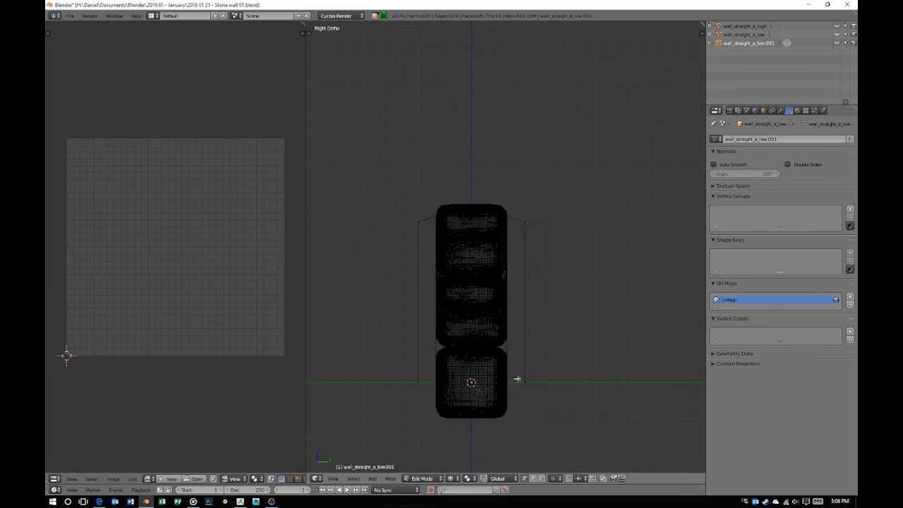
key(Tab)
key(alt+z)
Step: Rename the cage object to wall_straight_a_cage and select the high-poly wall
middle_drag(497, 216, 536, 296)
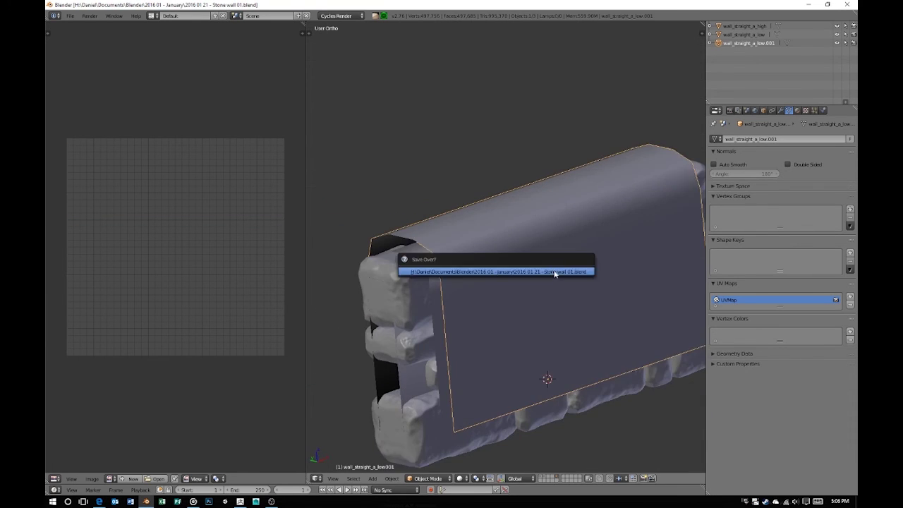
double_click(749, 44)
key(h)
right_click(592, 280)
mouse_move(593, 281)
middle_down()
mouse_move(520, 257)
mouse_move(495, 262)
middle_up()
Step: Set Bake Type to Normal with Selected to Active and Cage using wall_straight_a_cage
click(729, 110)
scroll(762, 316, down, 5)
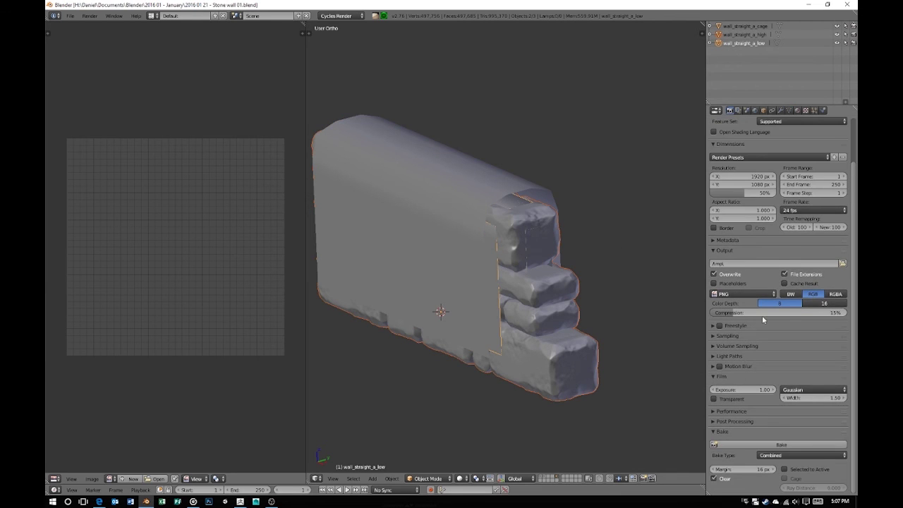
click(776, 455)
click(777, 422)
scroll(805, 318, down, 4)
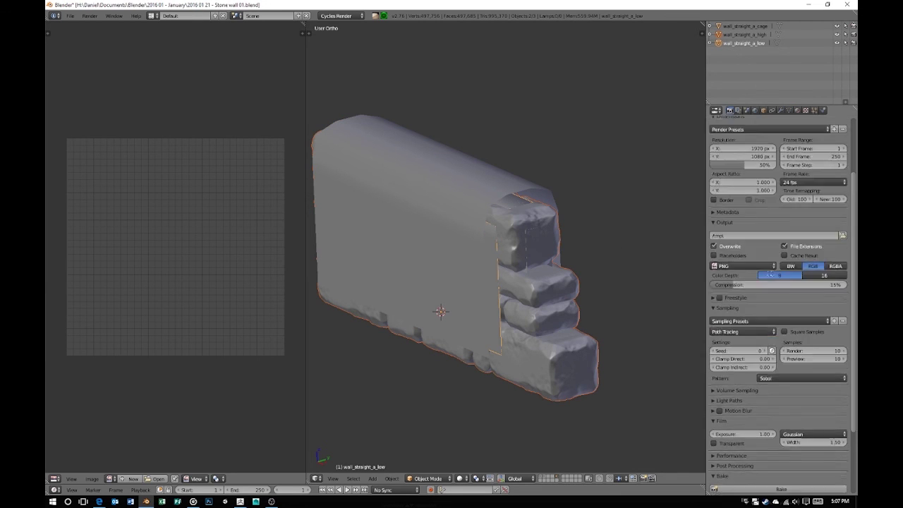
scroll(813, 283, down, 1)
click(785, 425)
click(785, 434)
click(811, 452)
click(807, 439)
scroll(806, 441, down, 1)
click(781, 390)
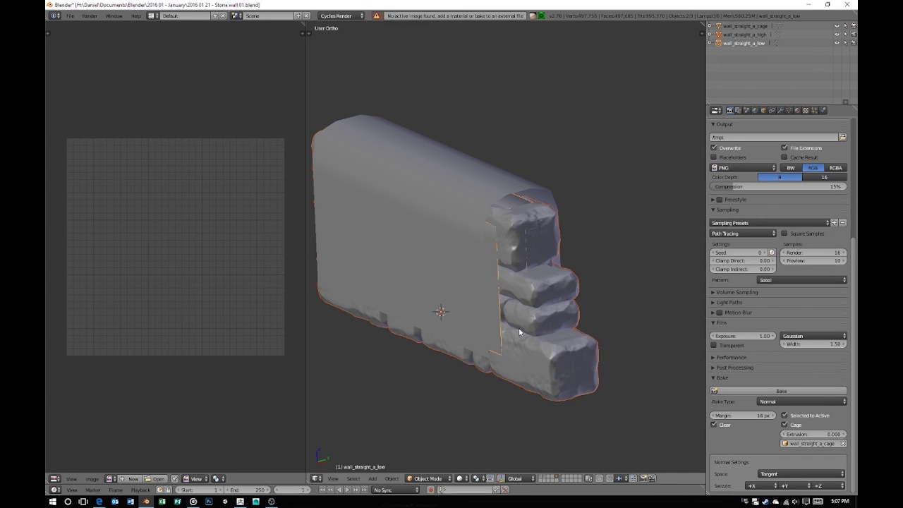
Step: Split off a Node Editor area and start a new baker image
drag(304, 472, 149, 329)
key(shift+F3)
click(131, 335)
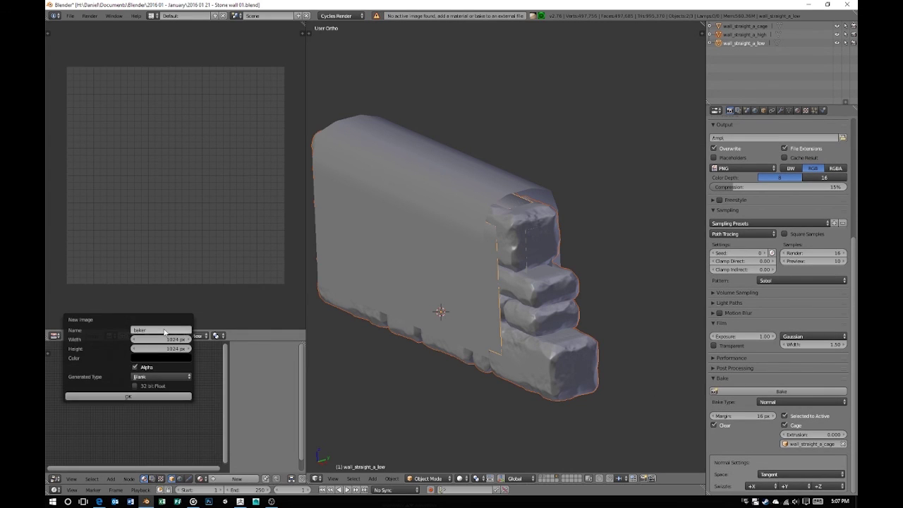
Step: Create the 1024 × 1024 baker image and add a Texture Coordinate node
click(138, 396)
key(n)
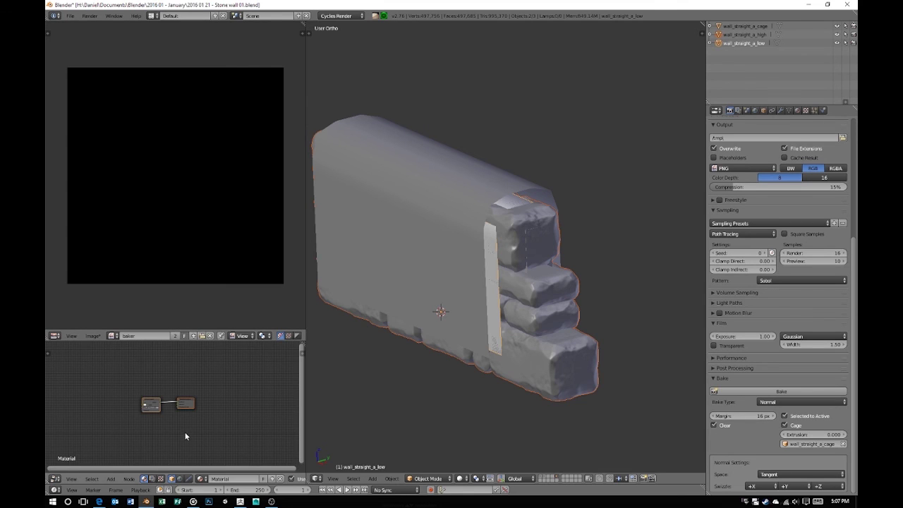
scroll(172, 417, up, 3)
key(shift+a)
click(231, 387)
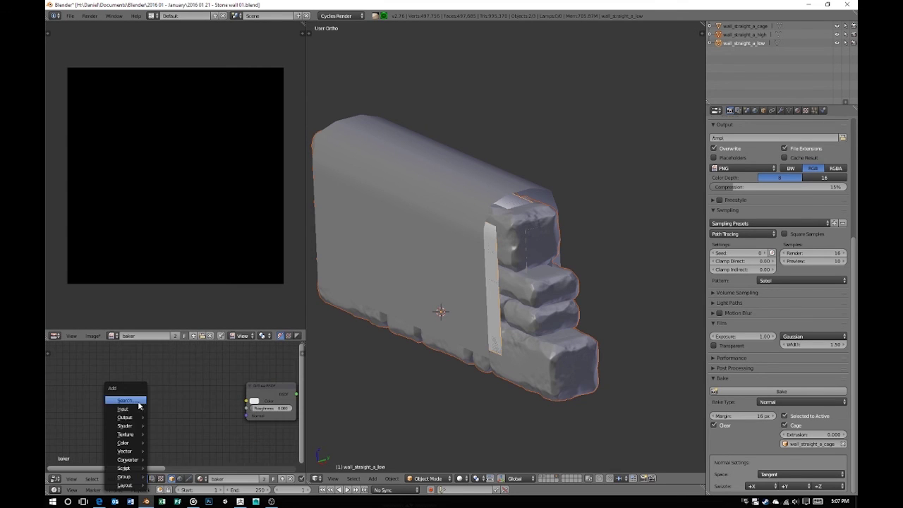
click(131, 338)
Step: Add an Image Texture node fed by the UV output, then bake the normal map
key(shift+a)
click(190, 331)
click(152, 374)
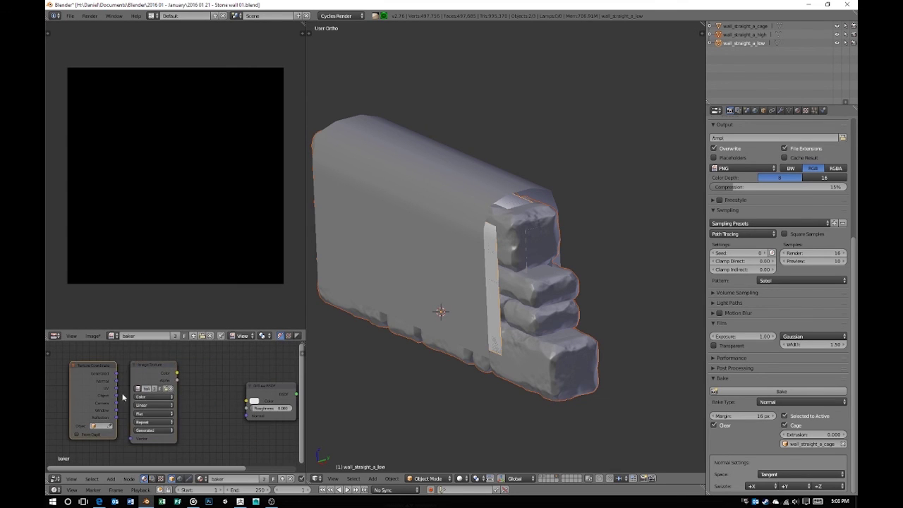
drag(140, 420, 130, 438)
middle_drag(211, 423, 162, 424)
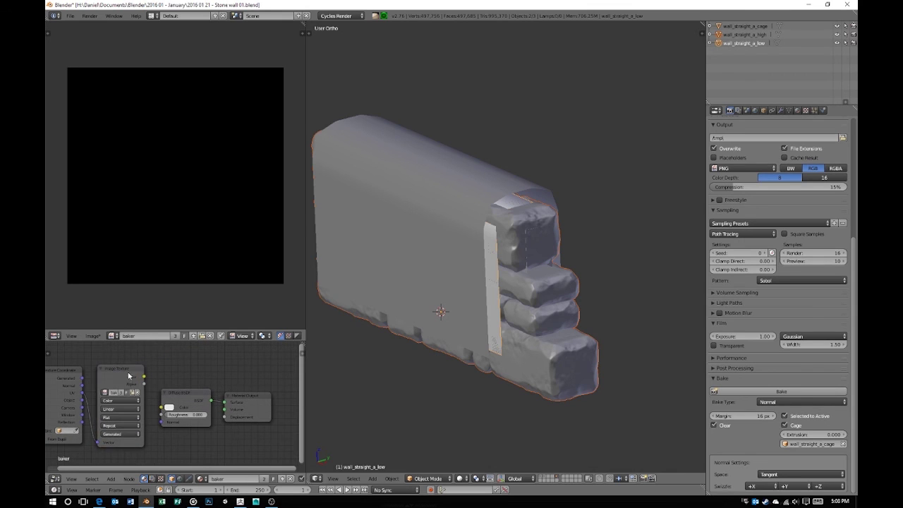
click(798, 391)
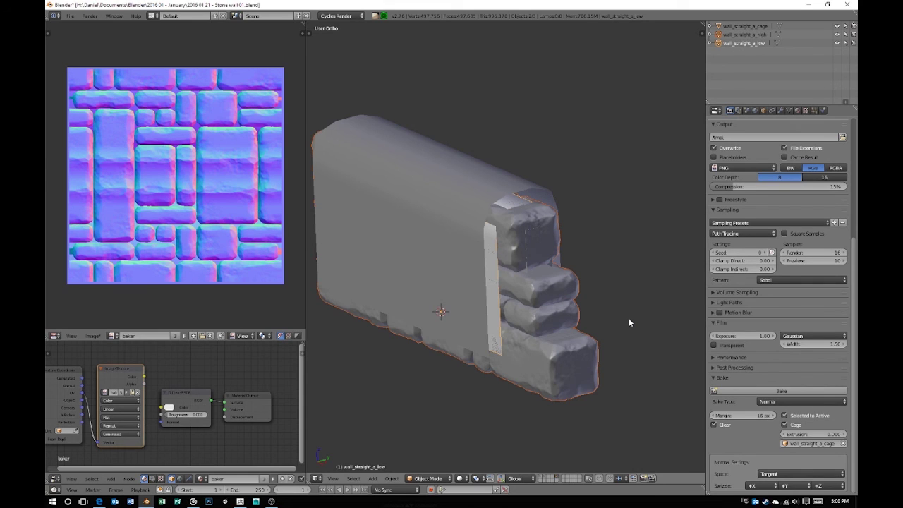
Step: Apply a W Specials operation to the high-poly wall mesh in Edit Mode
right_click(552, 299)
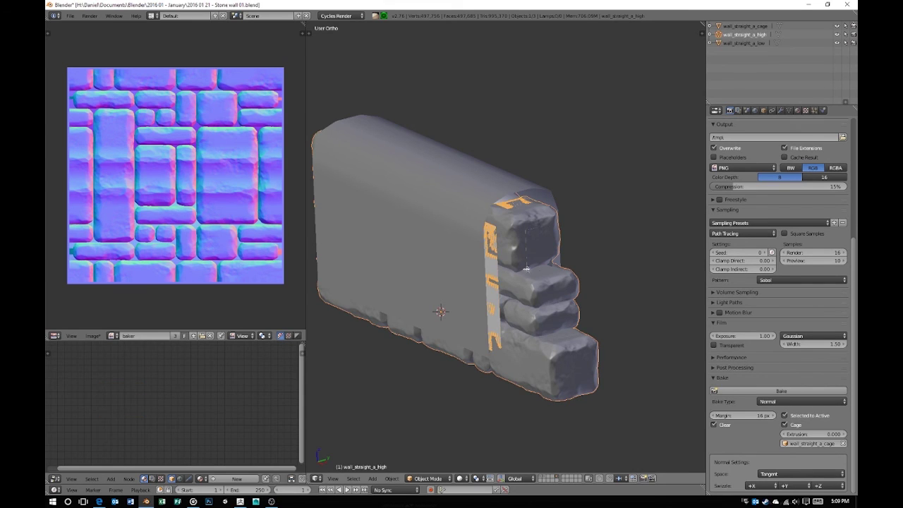
key(Tab)
key(w)
click(590, 277)
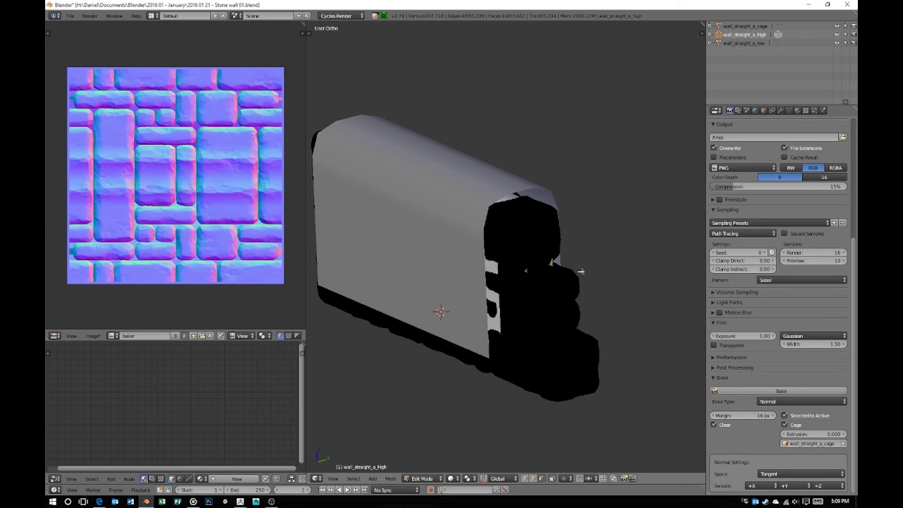
key(Tab)
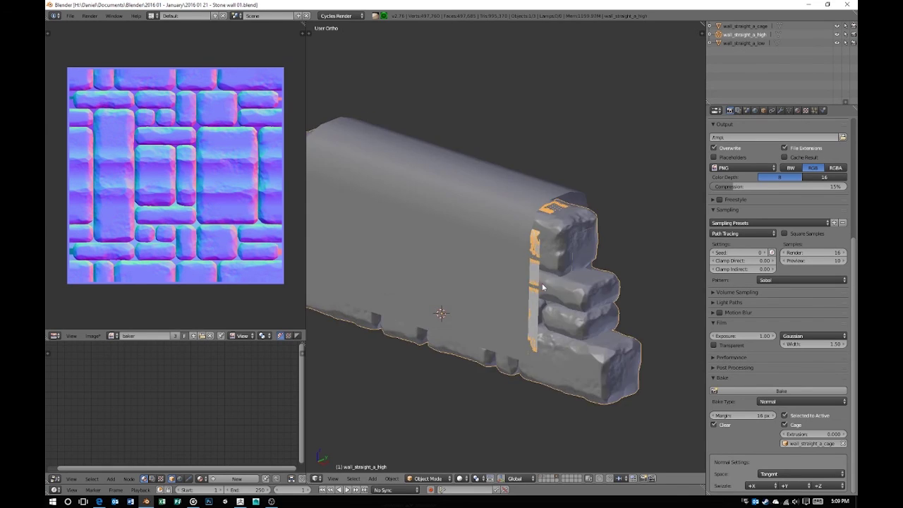
Step: Make the low-poly wall active, rebake the normal map, and bring up Save As Image
shift+right_click(558, 296)
click(766, 390)
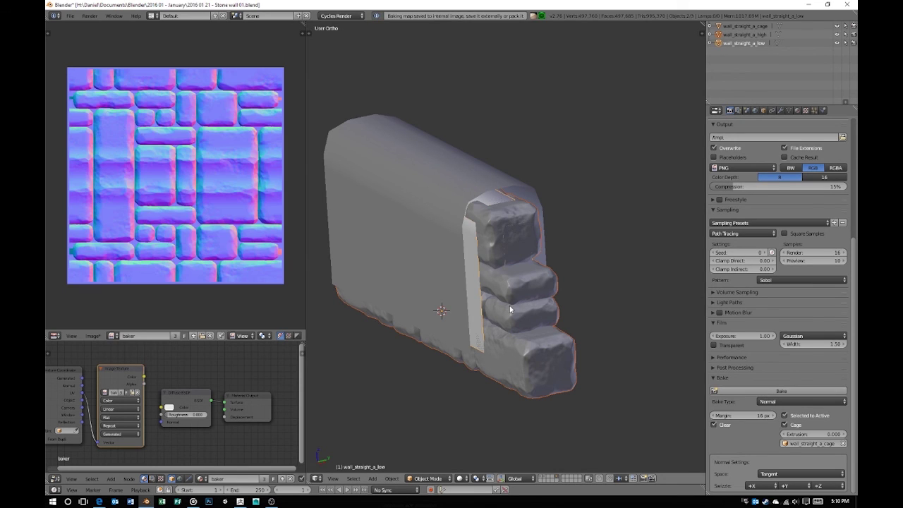
key(F3)
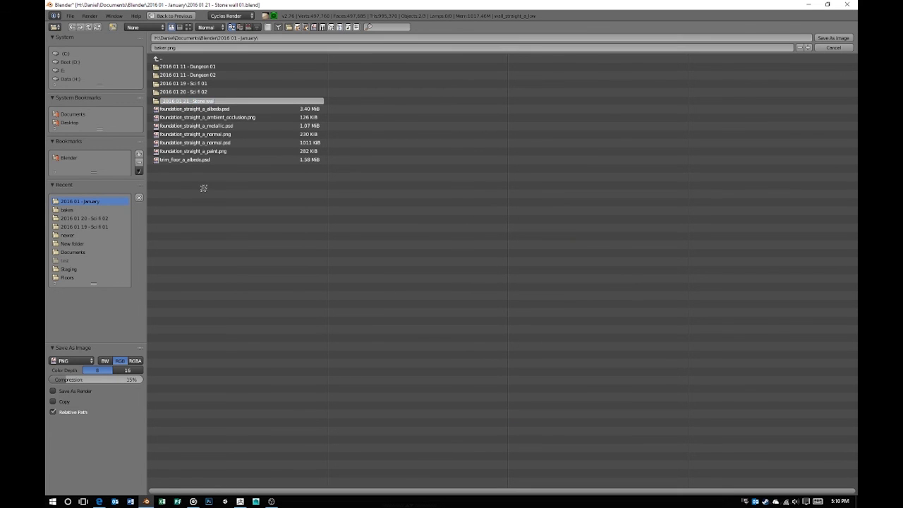
Step: Save the normal map as wall_straight_a_normals.png in 2016 01 21 - Stone wall 01 and save the .blend
double_click(211, 135)
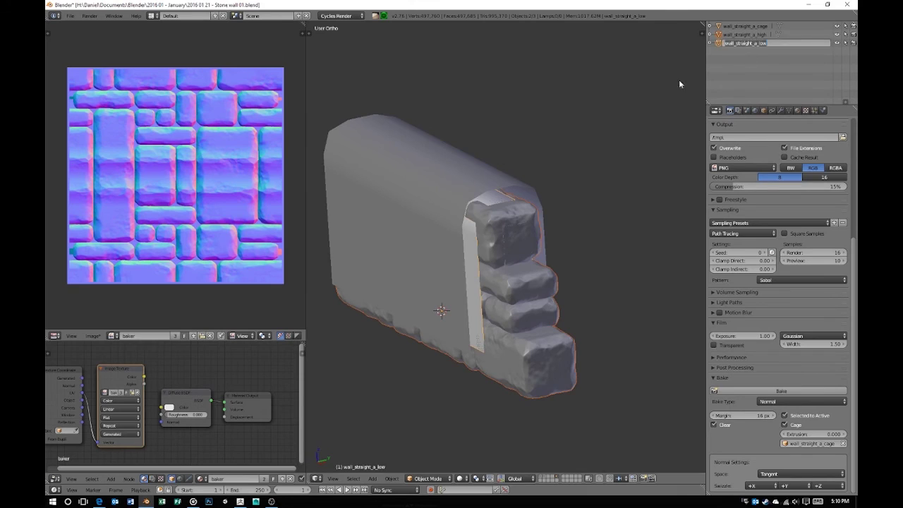
key(F3)
click(212, 101)
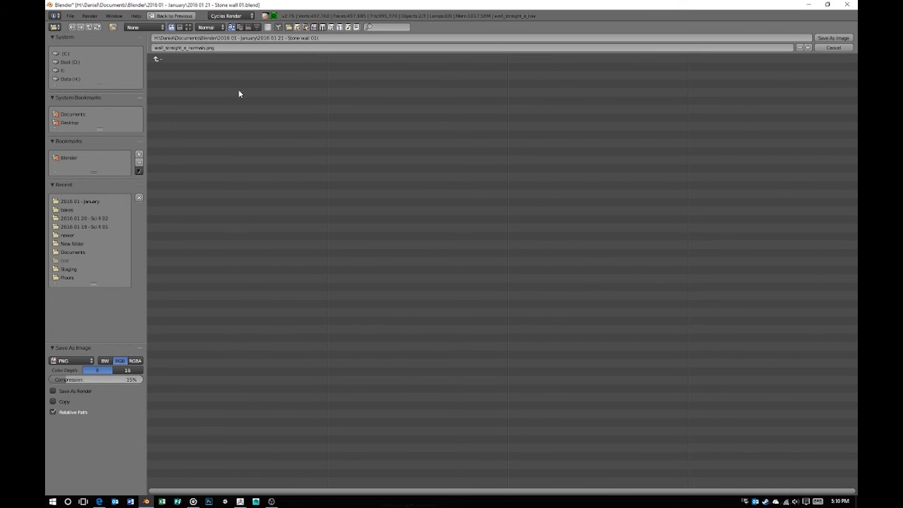
key(Return)
key(ctrl+s)
Step: Switch the Bake Type to Ambient Occlusion and bake it
click(769, 402)
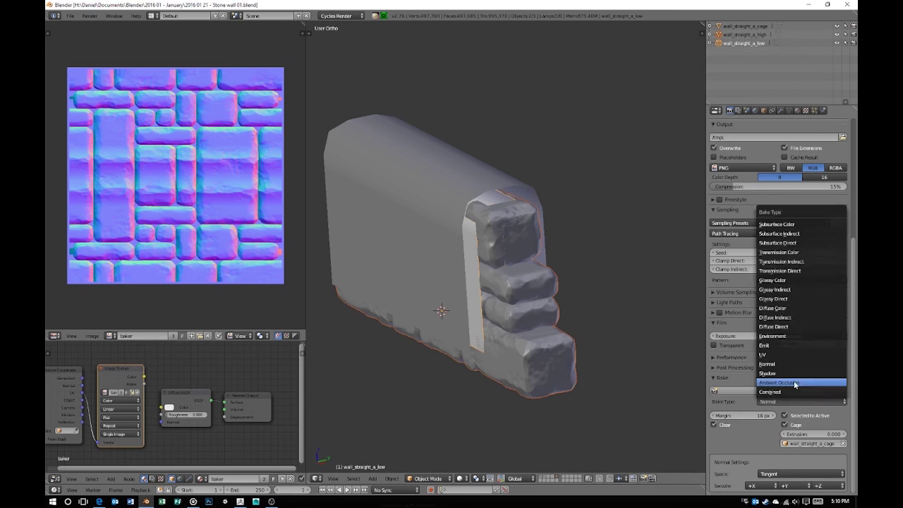
click(793, 378)
click(772, 389)
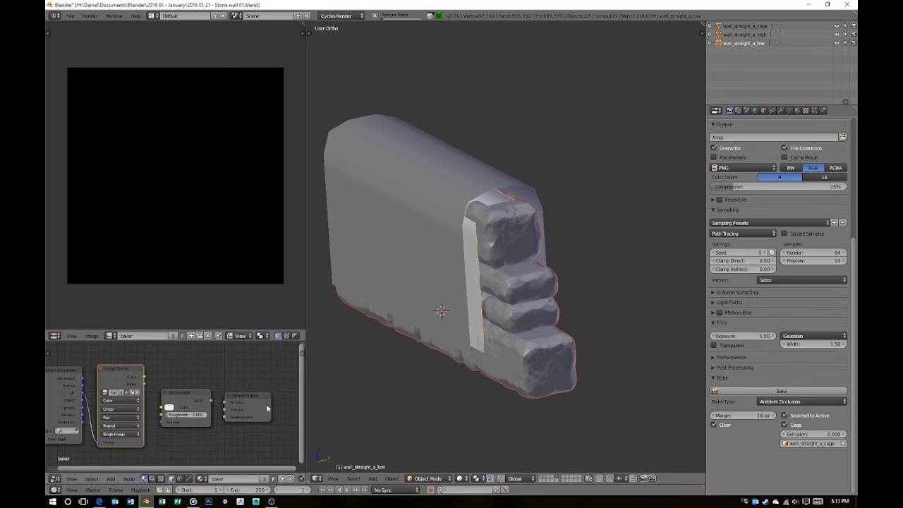
Step: Save the baked AO map as wall_straight_a_ambient_occlusion.png and select the wall object
scroll(716, 449, up, 1)
scroll(713, 395, up, 1)
middle_drag(696, 360, 632, 362)
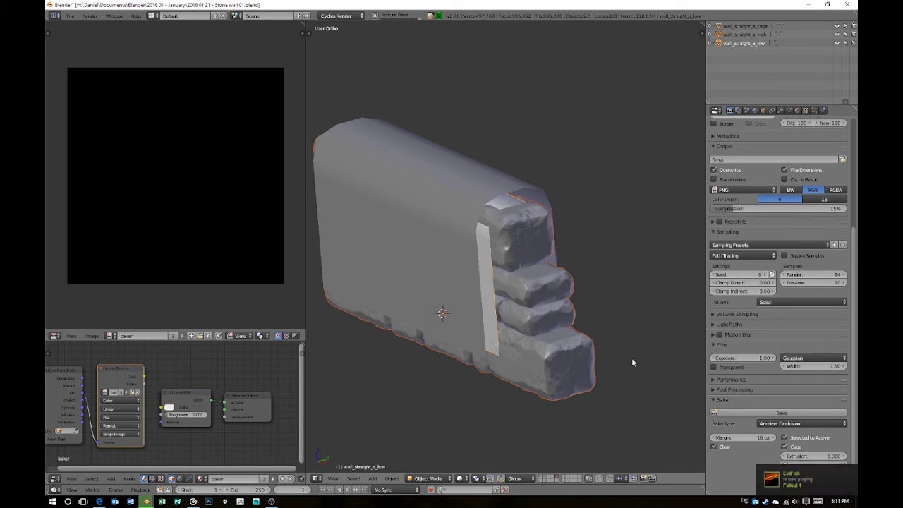
key(F3)
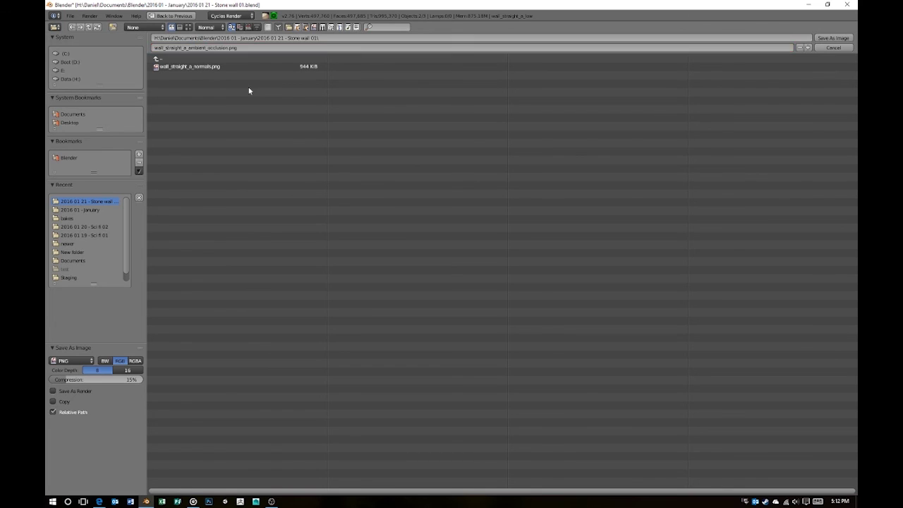
key(Return)
middle_drag(608, 297, 552, 285)
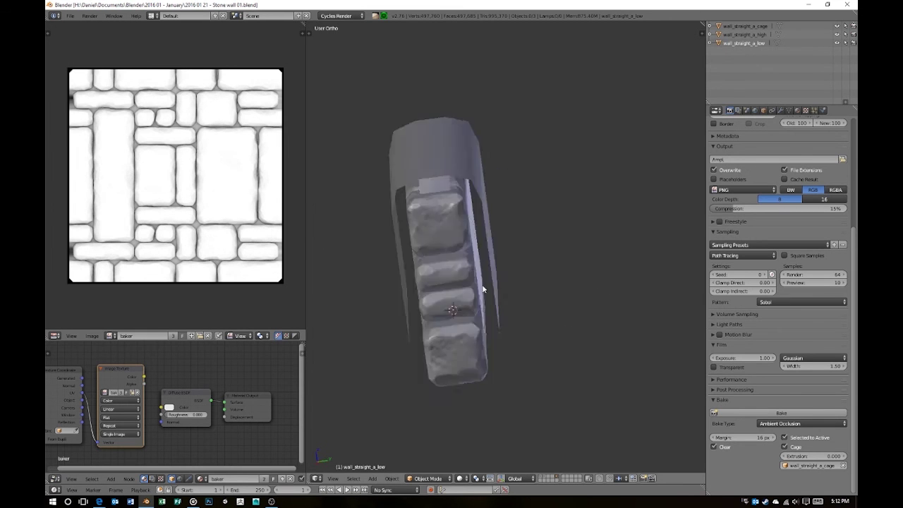
right_click(554, 269)
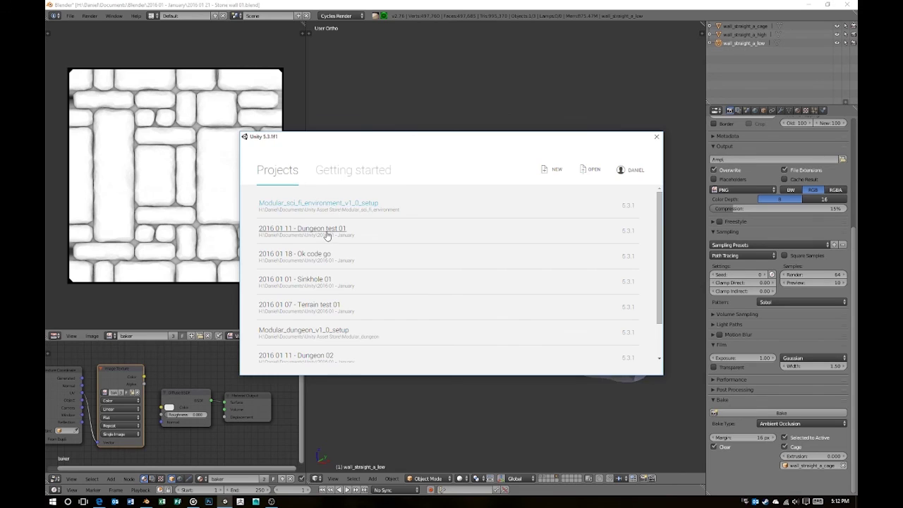
Step: Dismiss the Unity launcher, rename wall_straight_a_low.001, and save the .blend, overwriting it
click(327, 236)
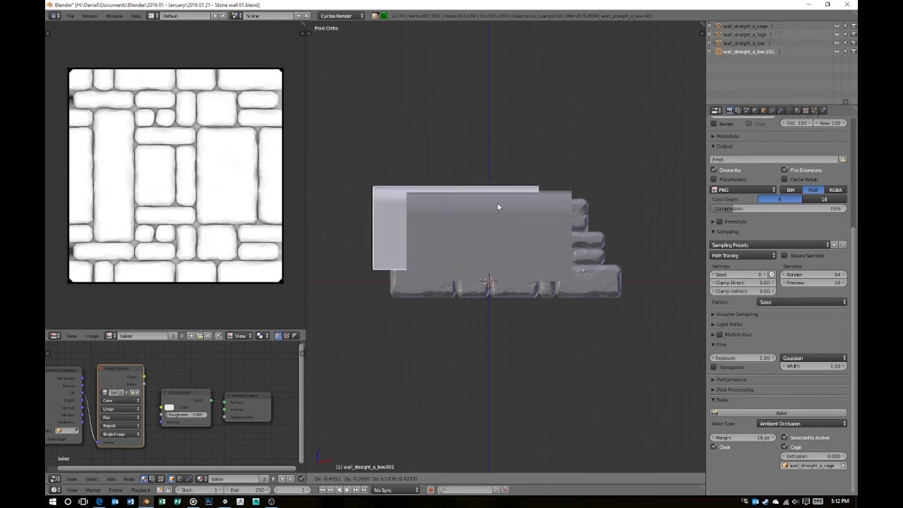
double_click(757, 36)
key(Return)
click(789, 111)
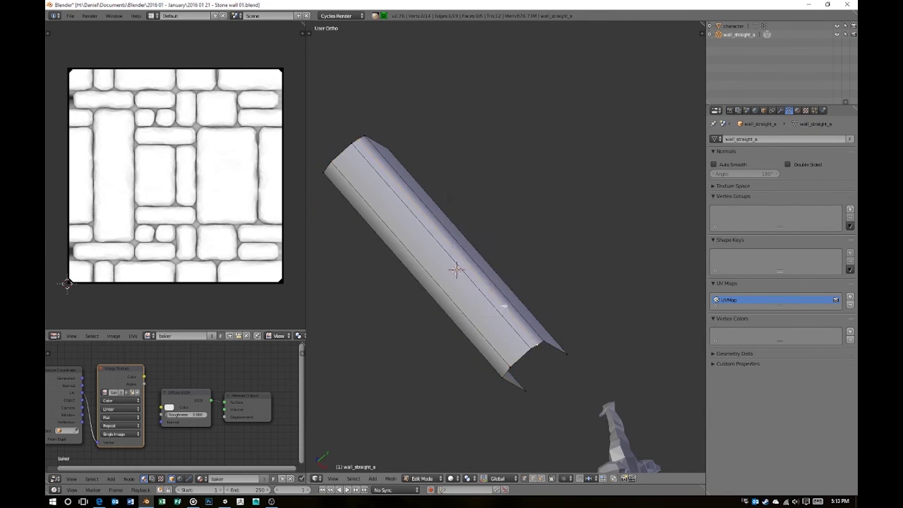
key(ctrl+s)
click(511, 190)
Step: Preview the wall in textured shading, return to solid, and save again
key(alt+z)
mouse_move(514, 225)
middle_down()
mouse_move(551, 264)
mouse_move(462, 284)
mouse_move(501, 241)
mouse_move(597, 286)
middle_up()
key(alt+z)
key(ctrl+s)
Step: In Unity, create a new Project folder named 'wall'
key(alt+Tab)
key(alt+Tab)
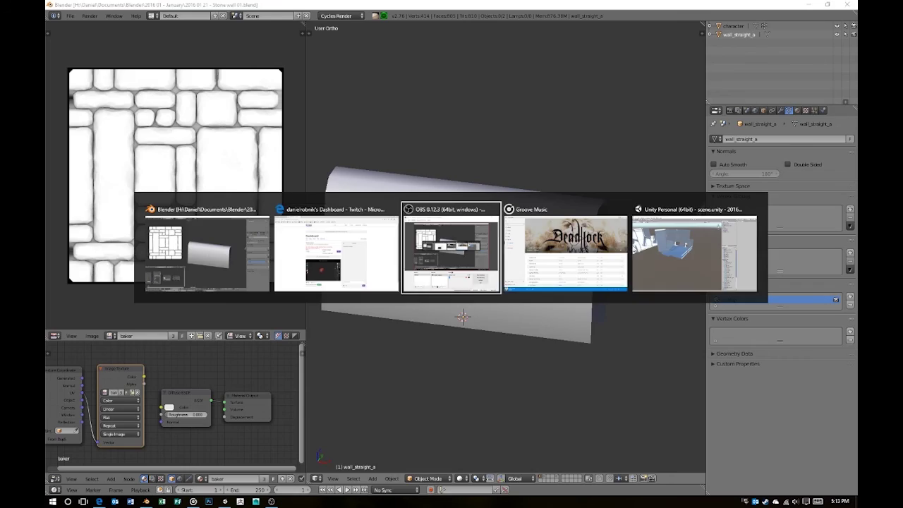
scroll(480, 324, down, 5)
alt+drag(470, 364, 452, 338)
scroll(451, 339, up, 4)
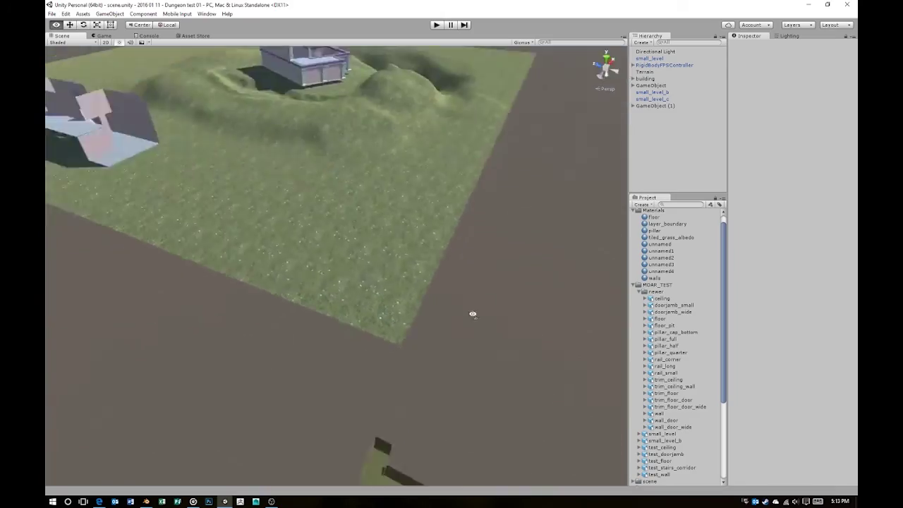
scroll(471, 313, up, 5)
scroll(517, 282, down, 3)
right_click(632, 224)
click(578, 231)
text(wall)
Step: Export the wall as wall_straight_a.fbx and drag it into the Unity scene
key(alt+Tab)
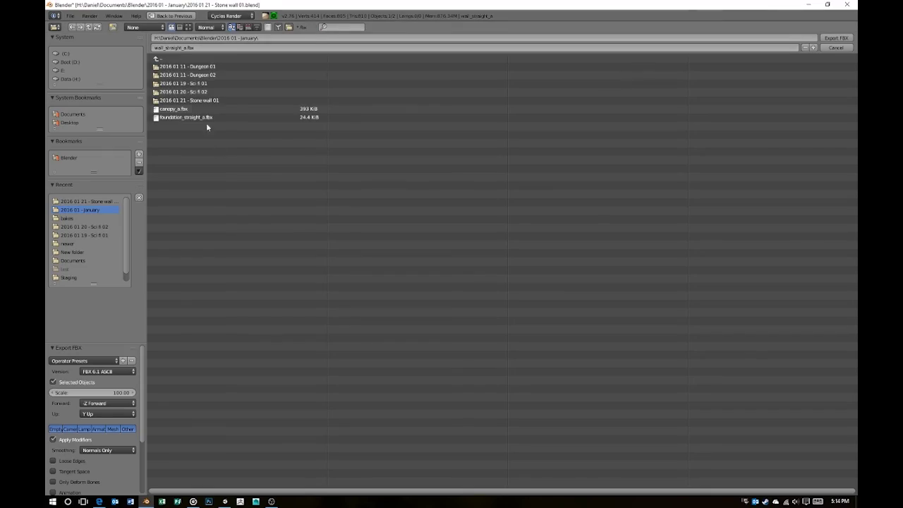
key(Return)
key(super+e)
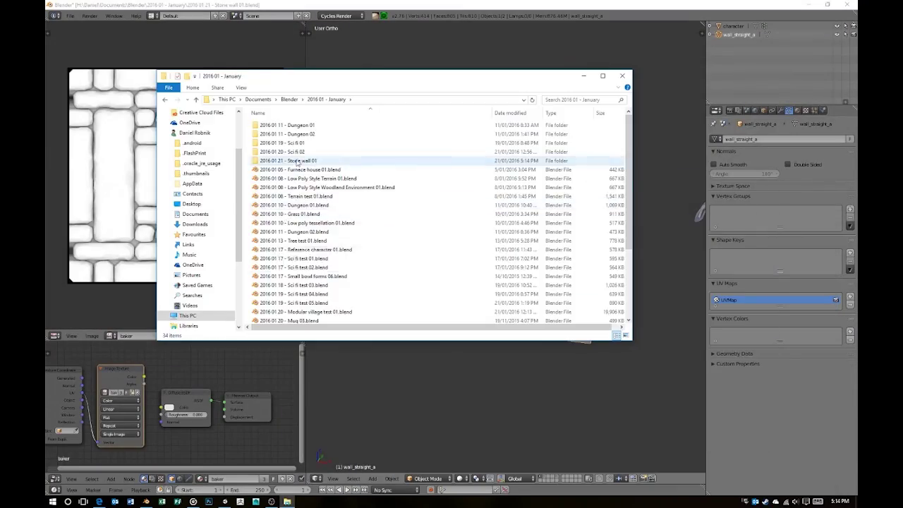
key(alt+Tab)
key(alt+Tab)
mouse_move(667, 261)
mouse_down()
mouse_move(331, 268)
mouse_move(336, 240)
mouse_up()
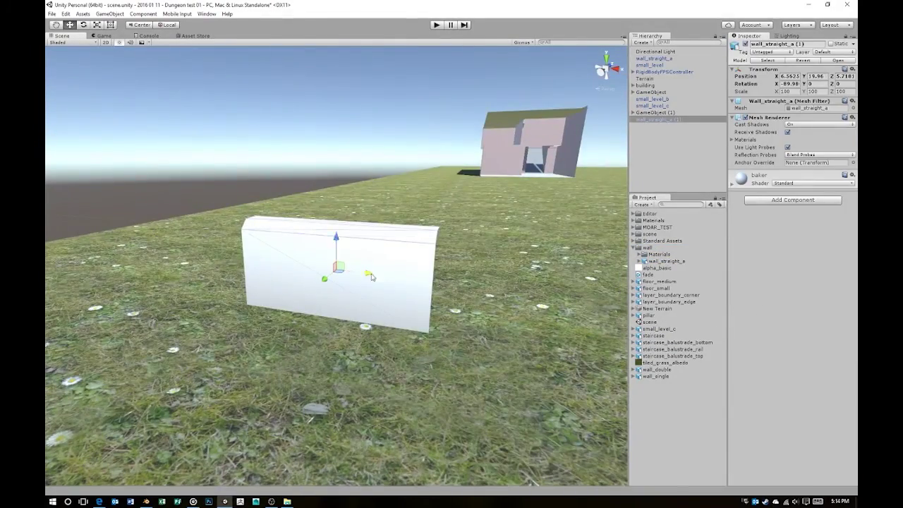
Step: Delete the auto-imported materials and turn off Import Materials on the wall_straight_a model
click(660, 254)
key(Delete)
click(787, 209)
click(840, 235)
Step: Create a new material named wall_straight_a in the wall folder
right_click(666, 255)
click(648, 312)
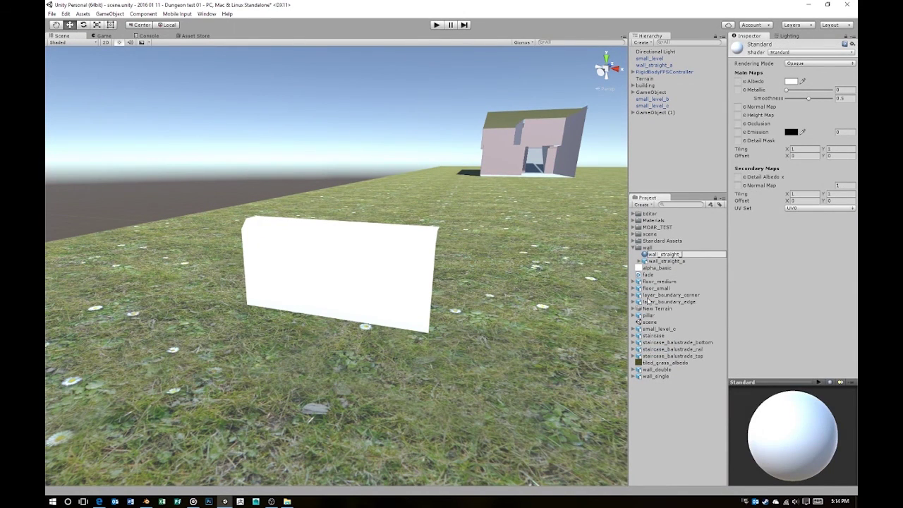
text(_a)
key(Return)
Step: Duplicate the wall twice and line the copies up beside it
key(ctrl+d)
mouse_move(368, 275)
mouse_down()
mouse_move(489, 292)
mouse_move(188, 232)
mouse_up()
key(ctrl+d)
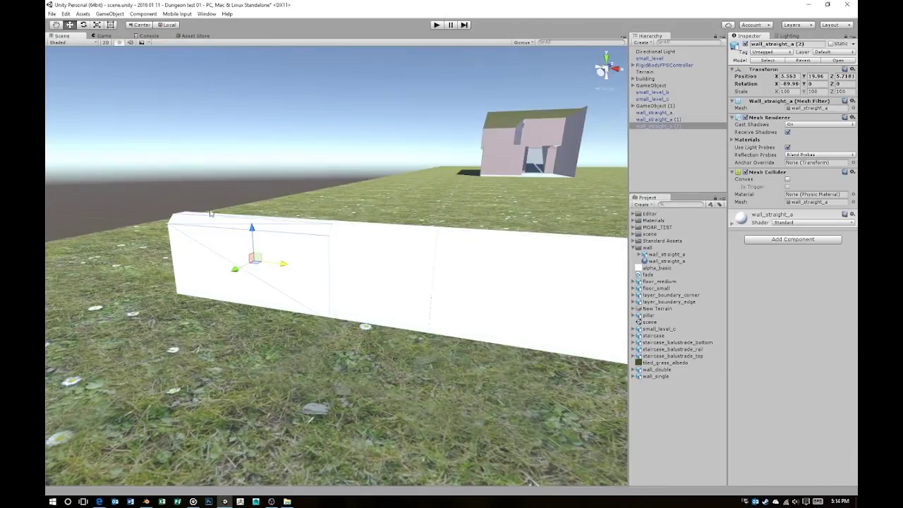
mouse_move(288, 256)
right_down()
mouse_move(311, 275)
mouse_move(480, 297)
mouse_move(362, 283)
mouse_move(572, 283)
right_up()
click(480, 296)
Step: Import the baked PNGs and give wall_straight_a the normal map, grey albedo, and occlusion map
key(alt+Tab)
mouse_move(304, 134)
mouse_down()
mouse_move(631, 250)
mouse_move(653, 249)
mouse_up()
click(665, 262)
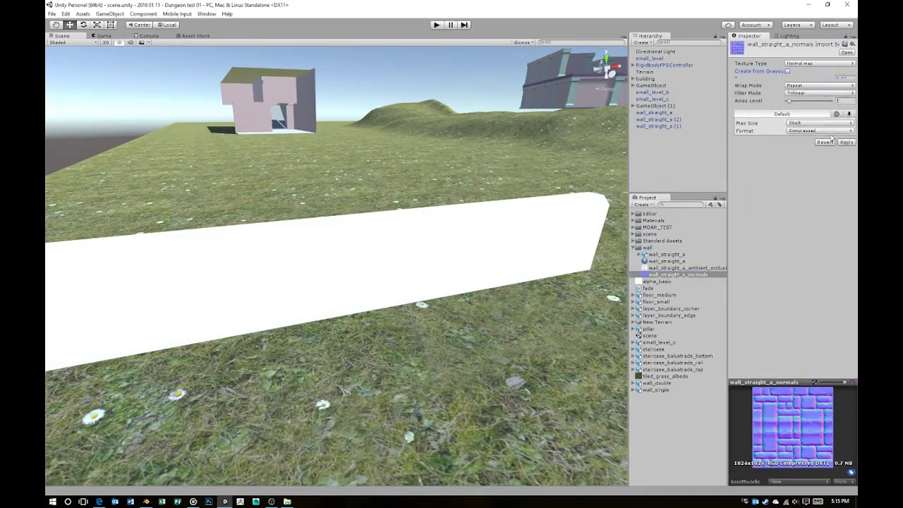
drag(738, 109, 738, 106)
click(791, 81)
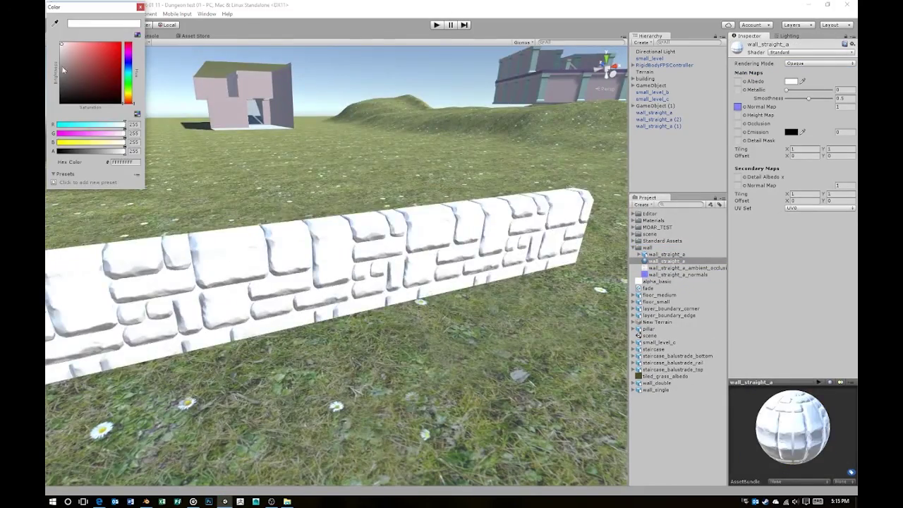
drag(809, 98, 772, 102)
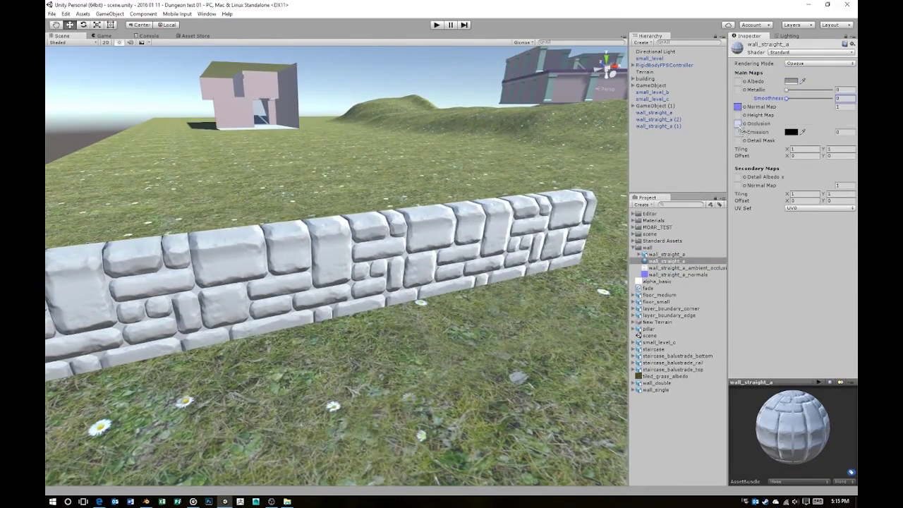
drag(742, 131, 738, 124)
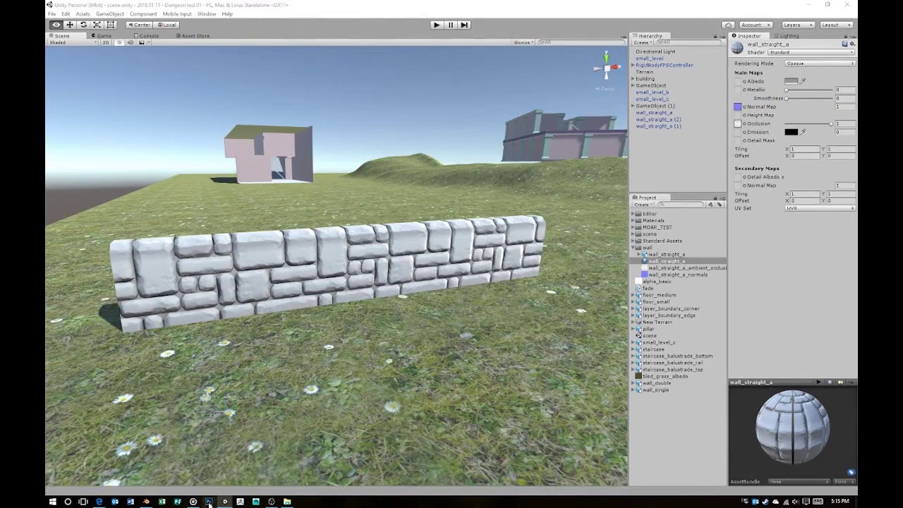
click(210, 502)
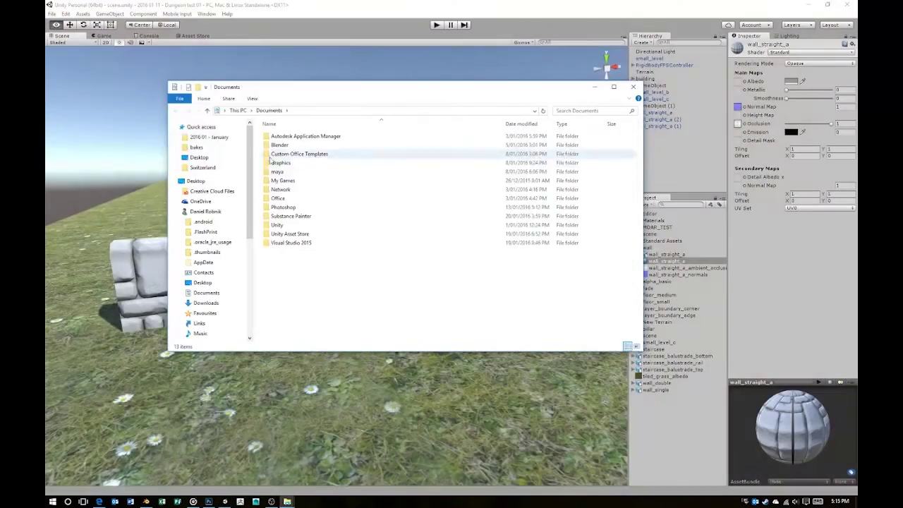
Step: Scale the Stone 1435 texture to fill the canvas and trim the canvas edges
double_click(295, 156)
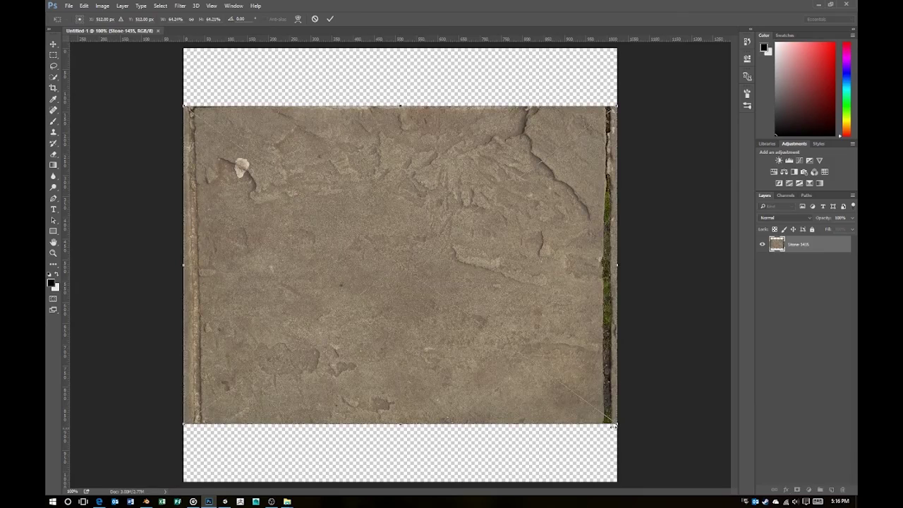
drag(614, 425, 439, 221)
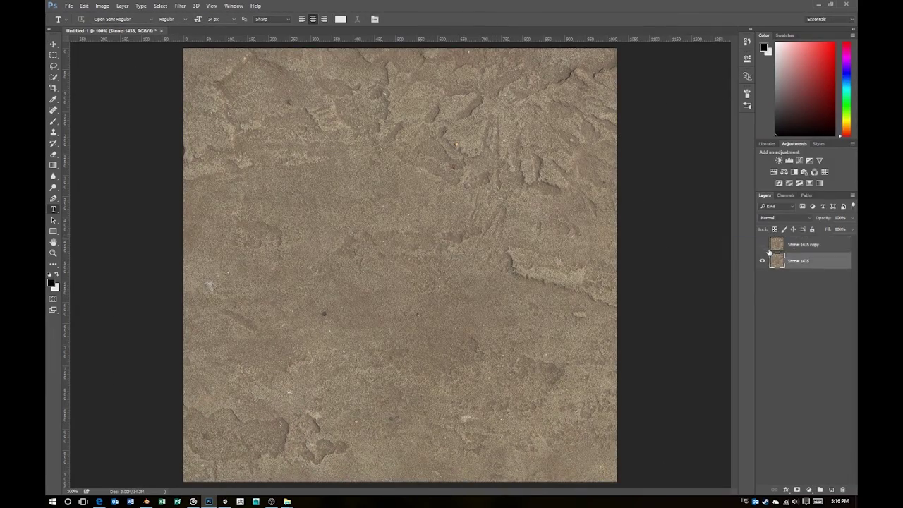
click(102, 5)
click(141, 100)
click(492, 151)
Step: Offset the duplicate stone layer and set up an enlarged soft Eraser brush
click(180, 6)
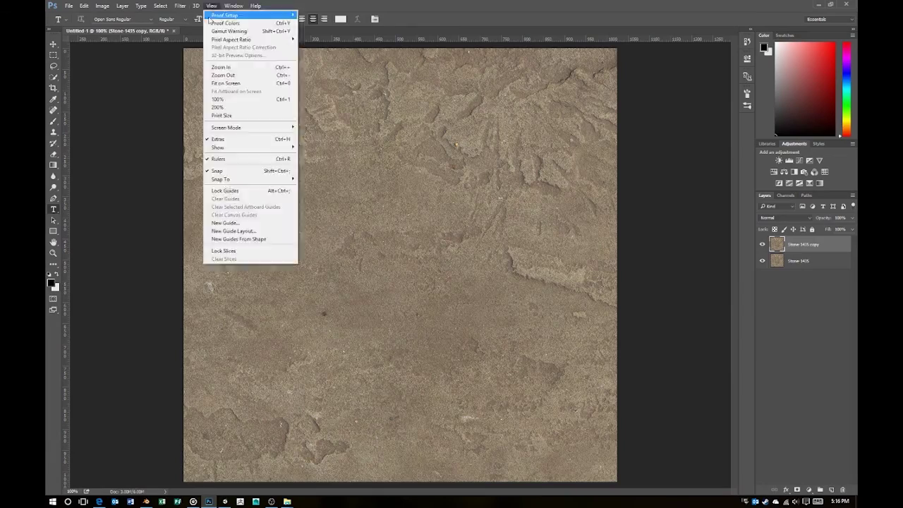
click(146, 211)
key(Return)
key(e)
alt+right_drag(426, 238, 431, 233)
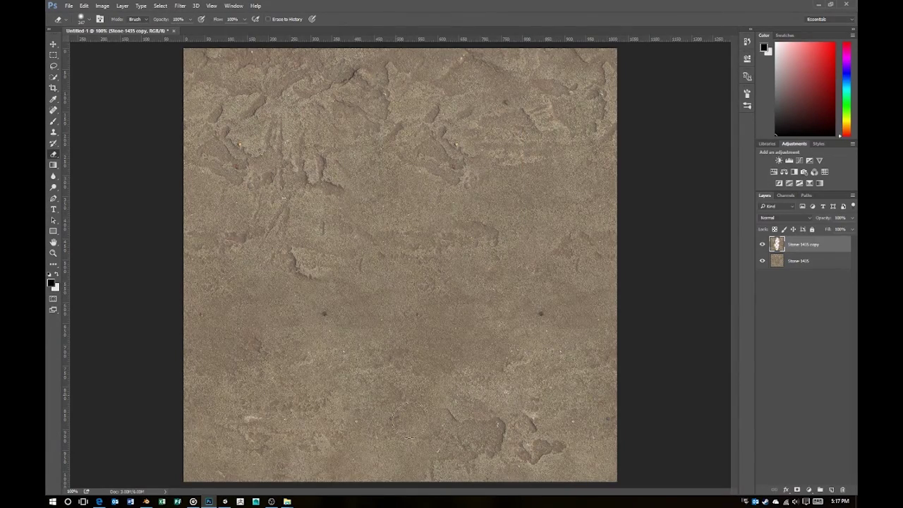
Step: Zoom the view and check the canvas size without changing it
key(z)
alt+scroll(732, 245, down, 2)
click(103, 5)
click(141, 97)
key(Return)
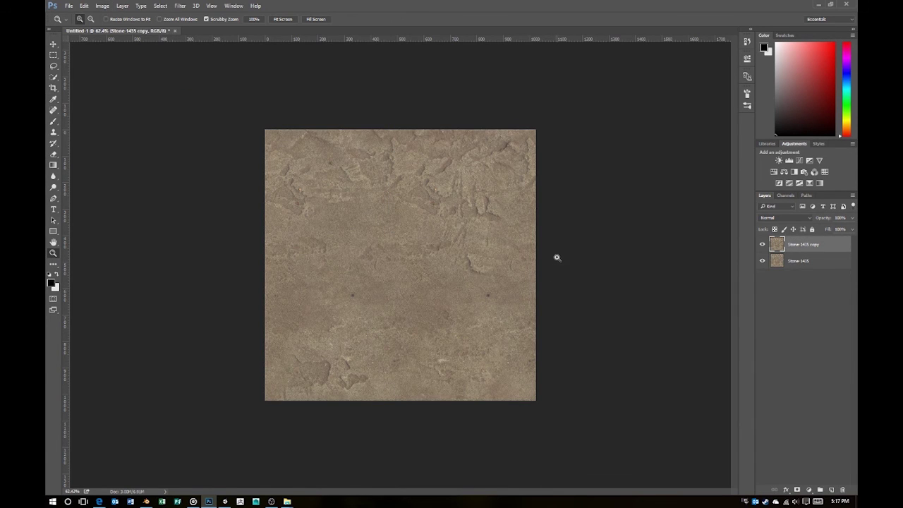
click(180, 6)
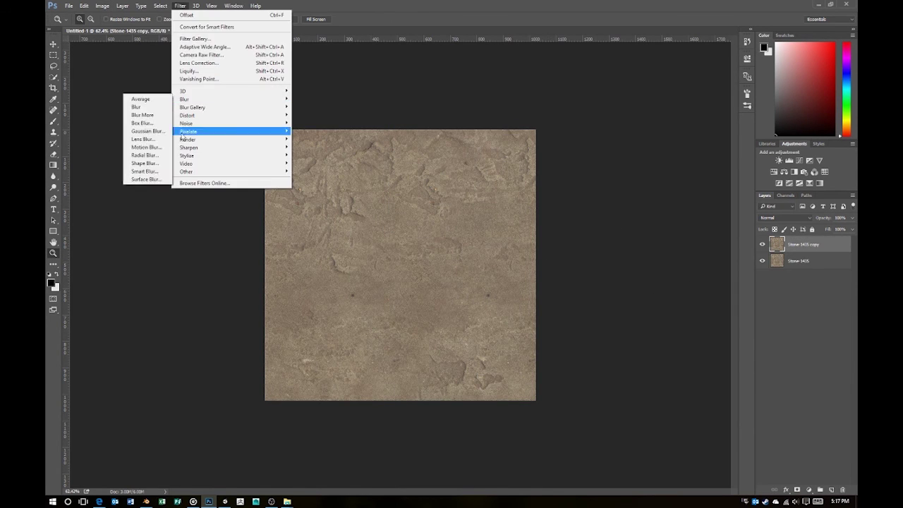
Step: Try an initial offset on the stone texture, then undo it
click(141, 141)
drag(424, 176, 451, 176)
key(Return)
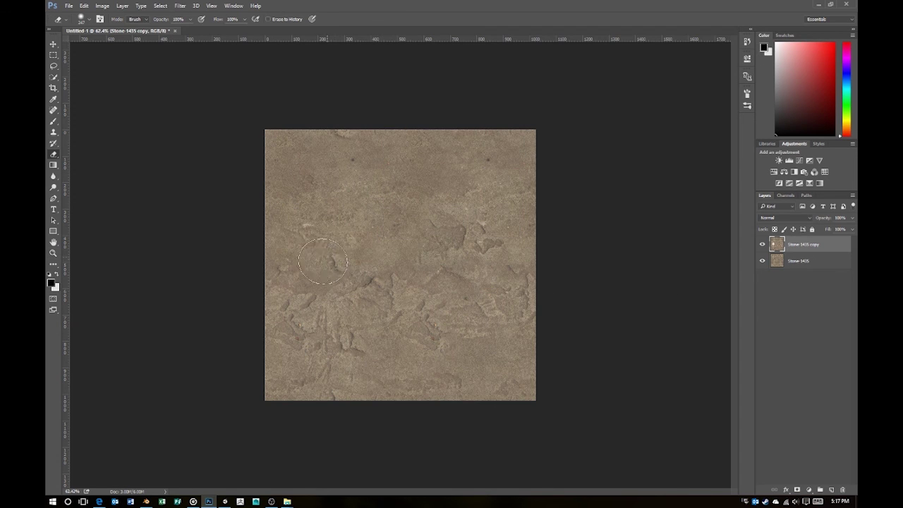
key(ctrl+z)
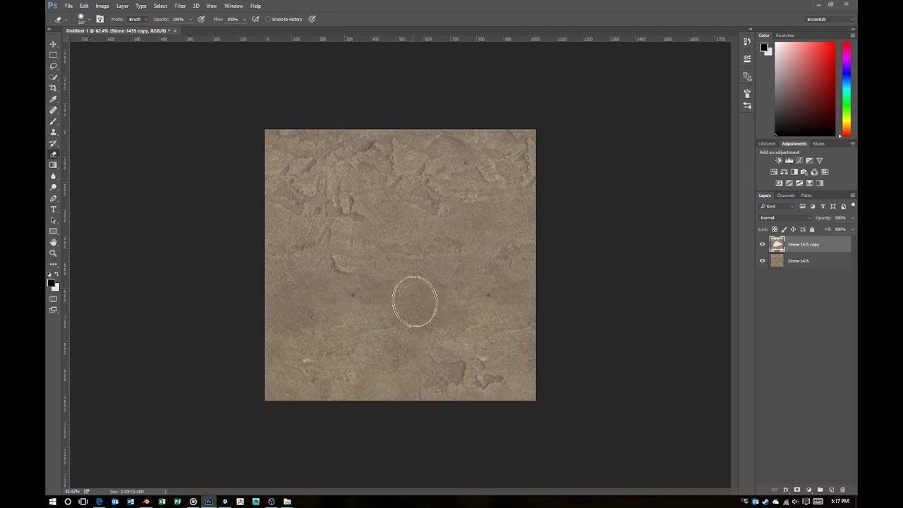
Step: Offset the stone texture vertically by +512 and switch to the eraser for the seams
click(180, 6)
click(310, 233)
drag(409, 165, 426, 172)
key(Return)
key(e)
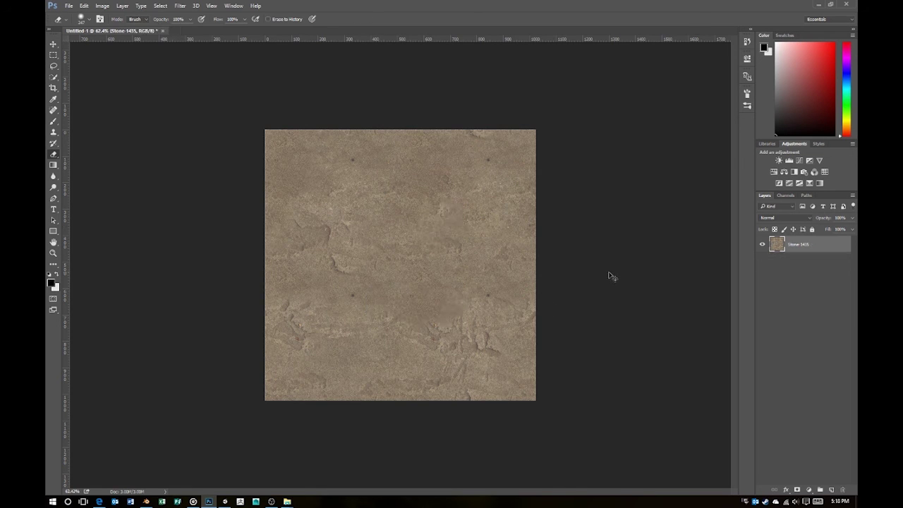
Step: Offset the texture horizontally by +279 and move Stone 1435 copy below Stone 1435
click(179, 6)
click(148, 208)
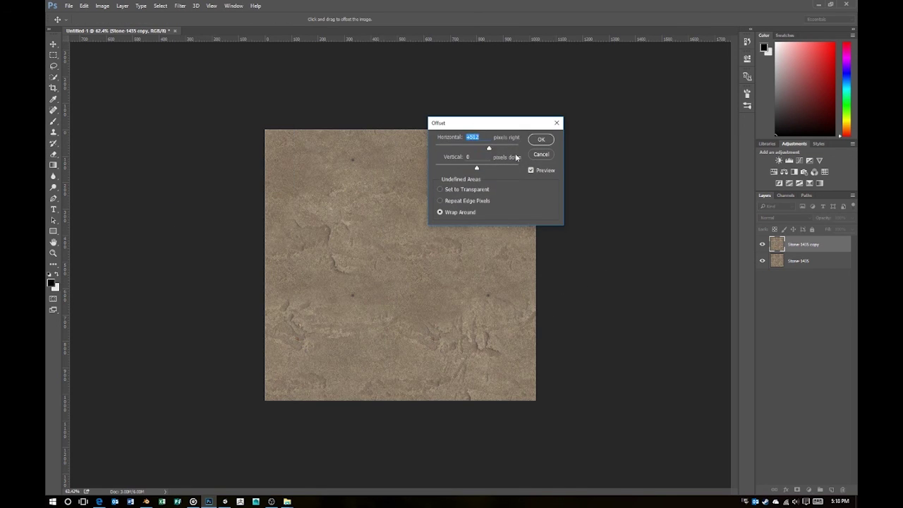
drag(479, 150, 484, 150)
click(541, 139)
drag(777, 249, 777, 268)
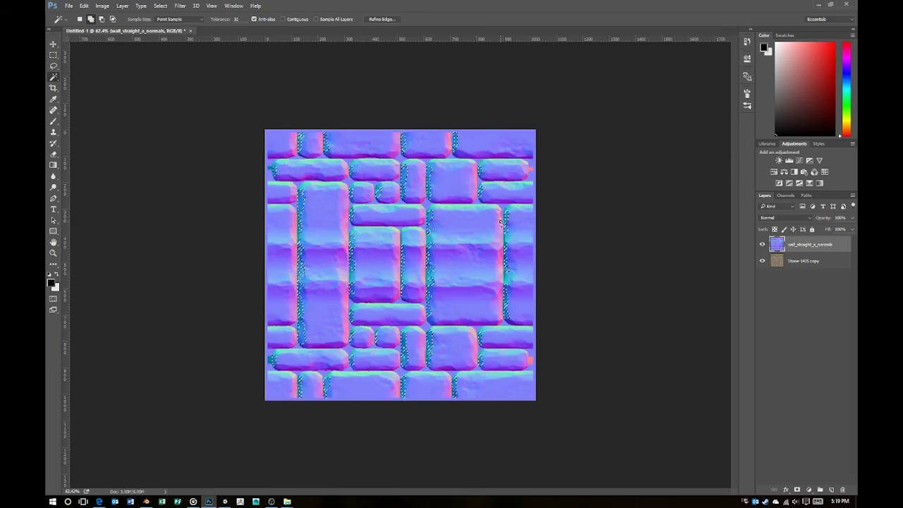
Step: Hide the normal map, feather the joint selection, and fill it white on a faded new layer
click(762, 244)
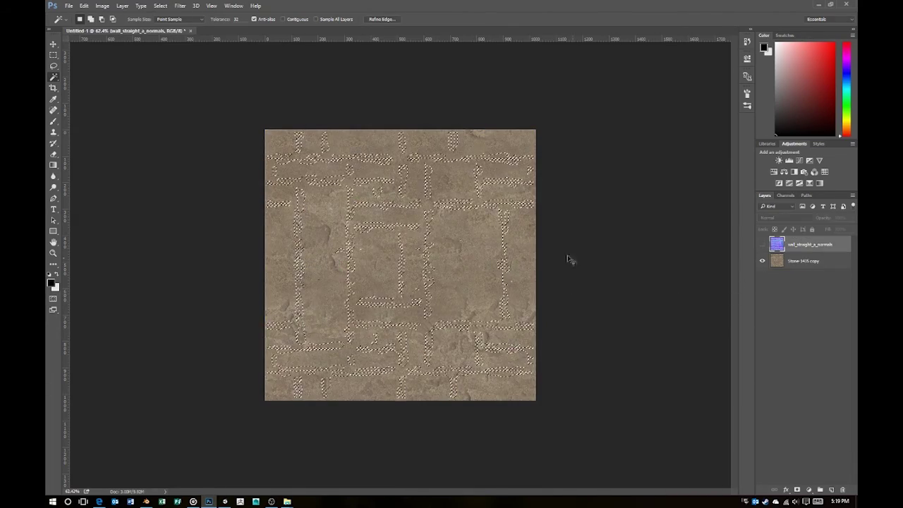
key(shift+F6)
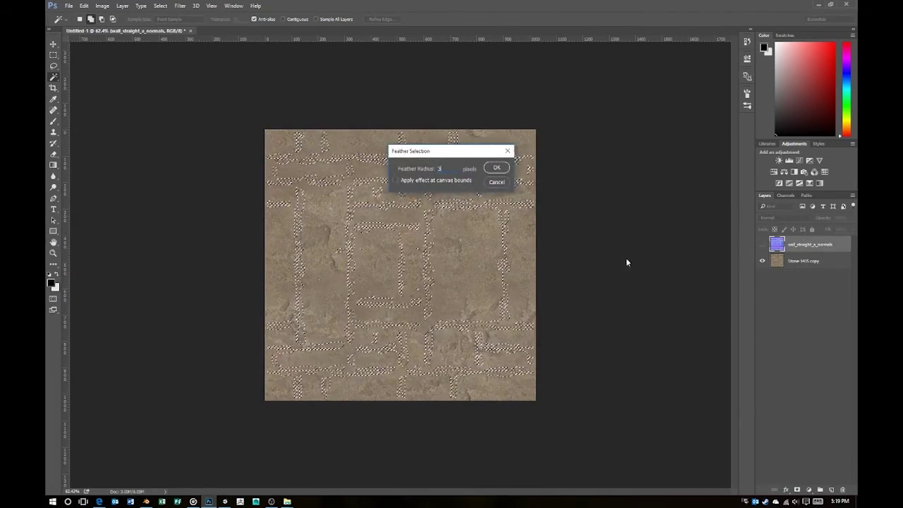
key(Return)
key(ctrl+shift+n)
key(Return)
key(ctrl+BackSpace)
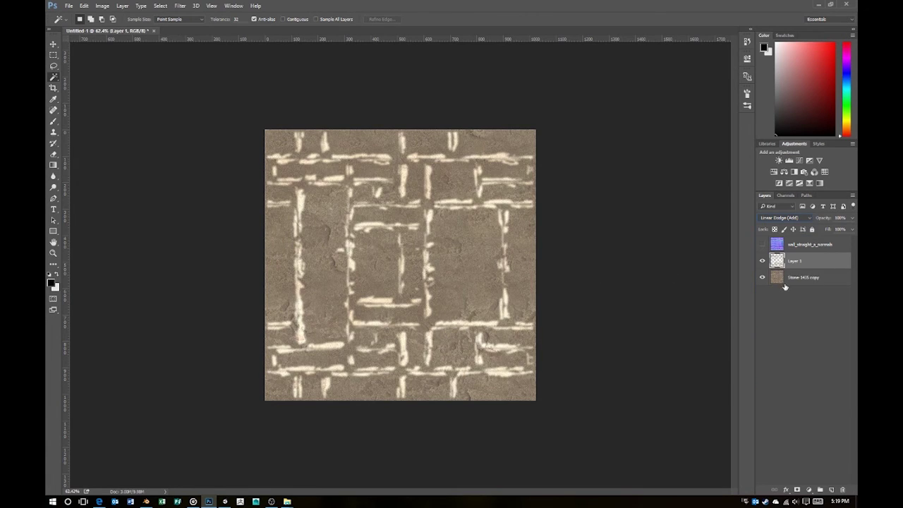
drag(852, 230, 816, 231)
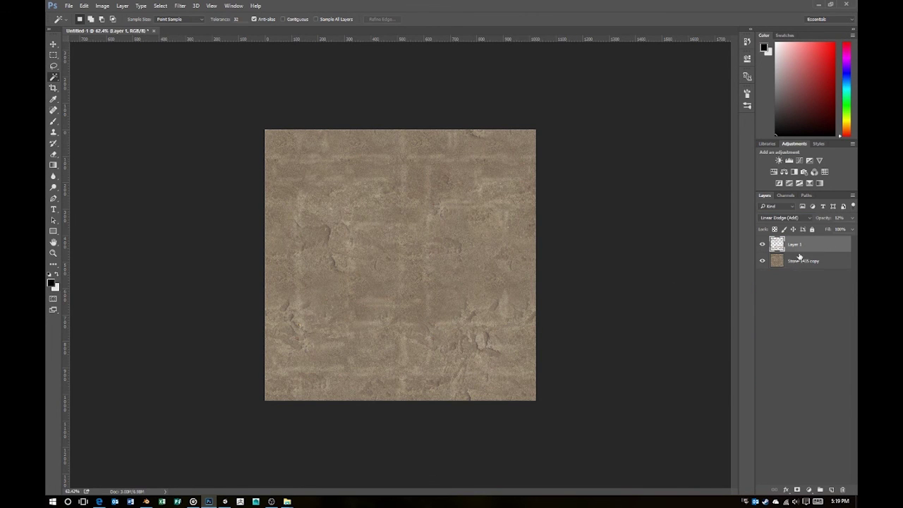
Step: Place the ambient occlusion map as a low-opacity Multiply layer and begin saving under a new name
key(alt+Tab)
drag(322, 139, 400, 264)
click(784, 217)
click(776, 247)
drag(851, 230, 816, 231)
key(ctrl+s)
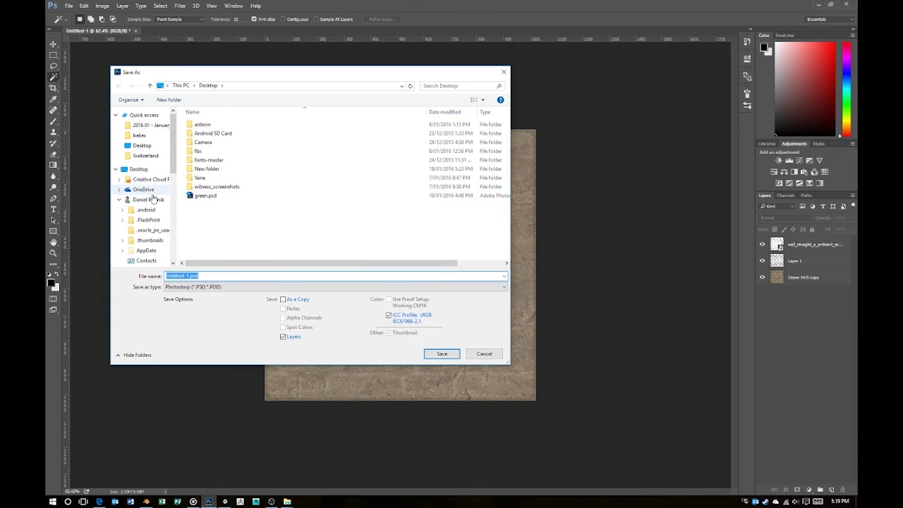
Step: Save the texture as wall_straight_a_albedo.png in the January project's Stone wall folder
scroll(147, 184, down, 5)
click(141, 263)
double_click(322, 129)
double_click(202, 159)
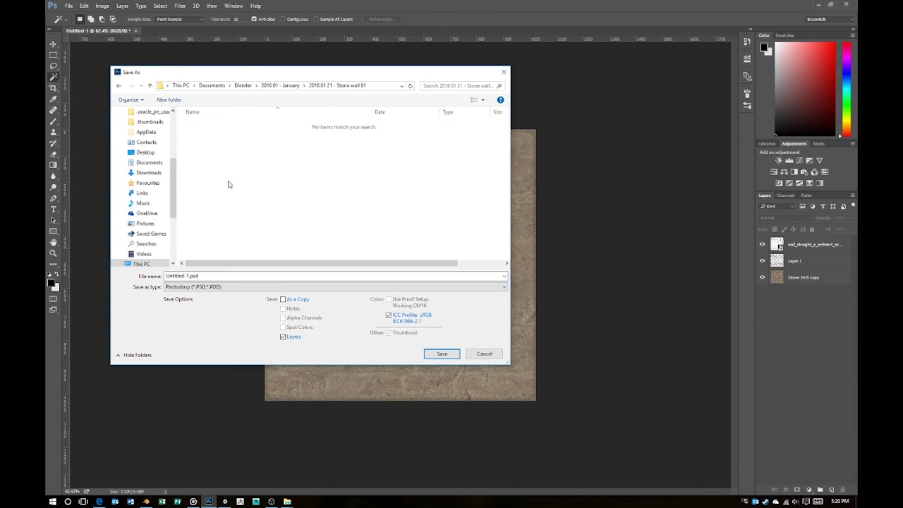
key(alt+Tab)
key(alt+Tab)
text(wall)
drag(244, 276, 215, 279)
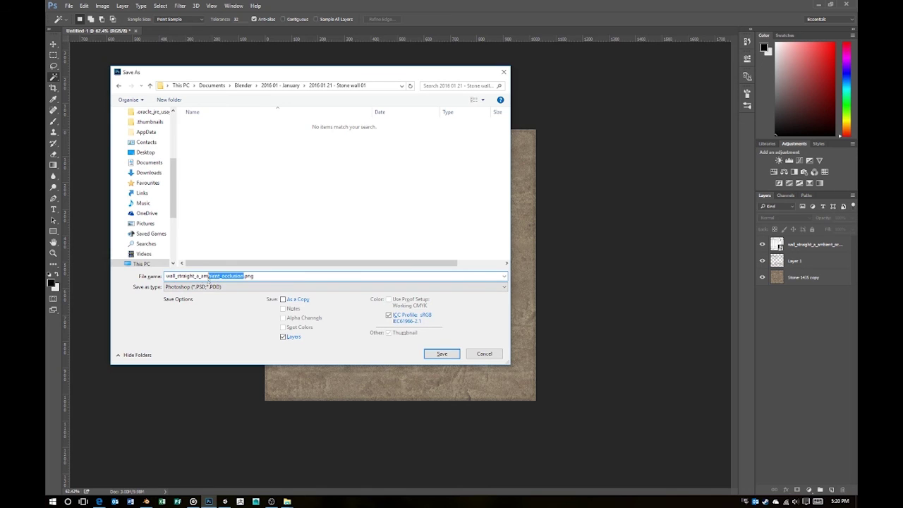
text(lbed)
key(Return)
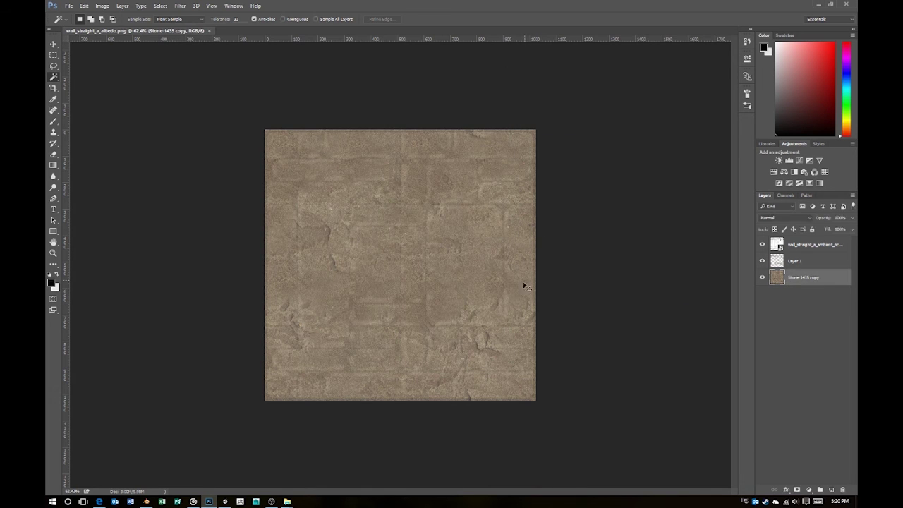
Step: Darken the stone's midtones with Levels and bend a Curves adjustment layer
key(ctrl+l)
drag(600, 250, 606, 250)
key(Return)
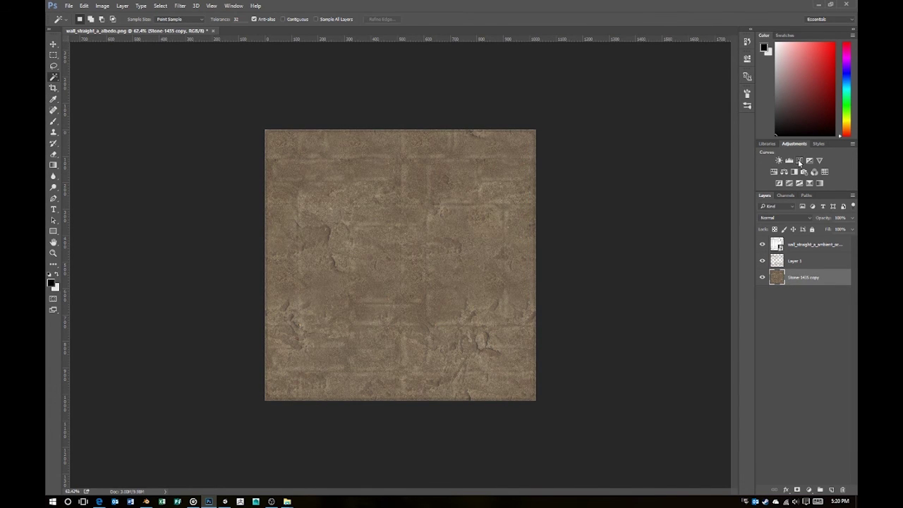
click(800, 161)
drag(670, 150, 660, 161)
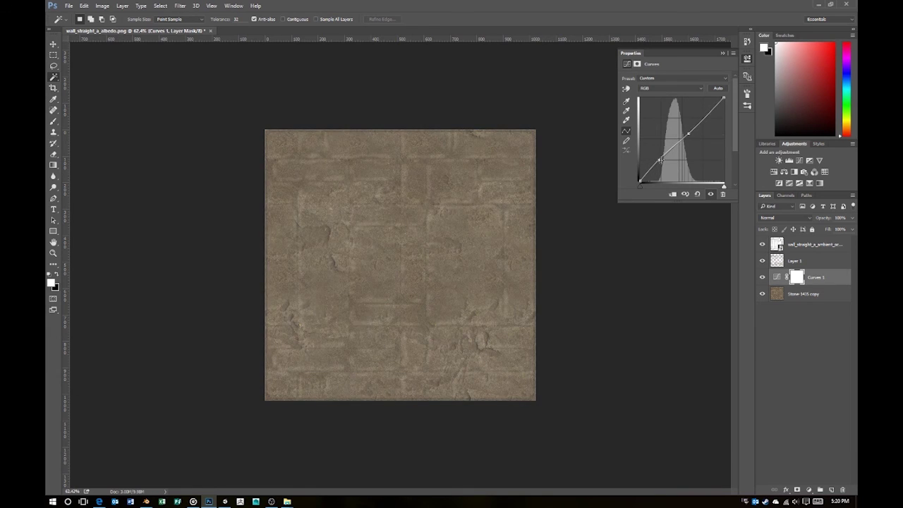
Step: Check the saved albedo image, then save the albedo again as a Photoshop PSD
key(alt+Tab)
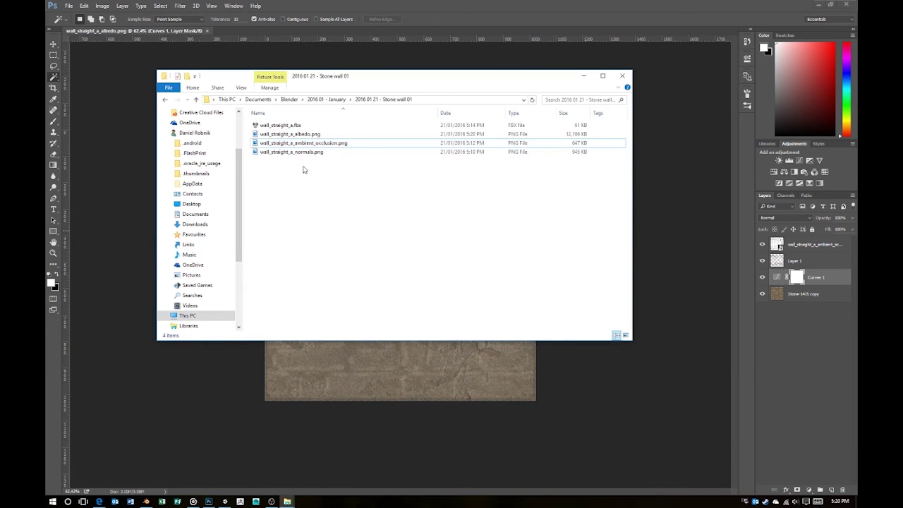
key(alt+Tab)
key(alt+Tab)
key(Up)
key(Return)
click(798, 31)
click(590, 9)
key(ctrl+shift+s)
key(Return)
key(alt+Tab)
click(224, 501)
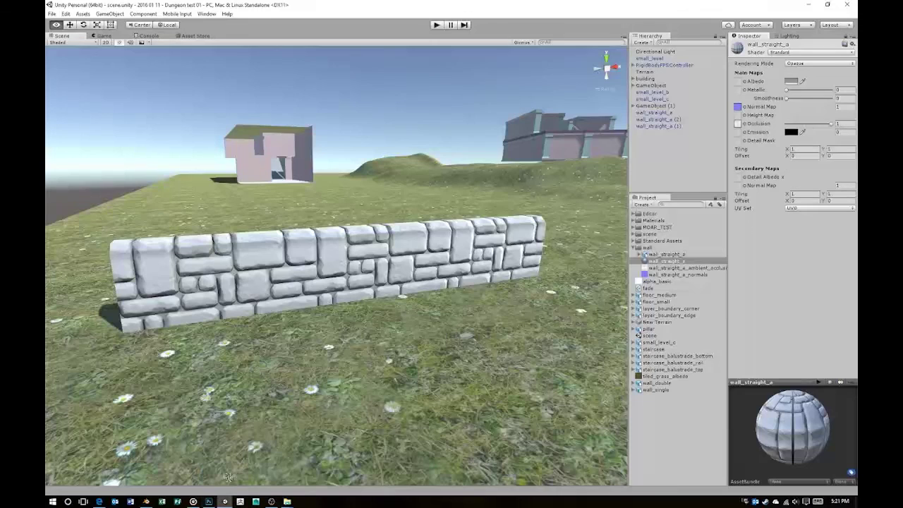
Step: Assign the stone albedo to the wall material and orbit to inspect the texture
click(385, 268)
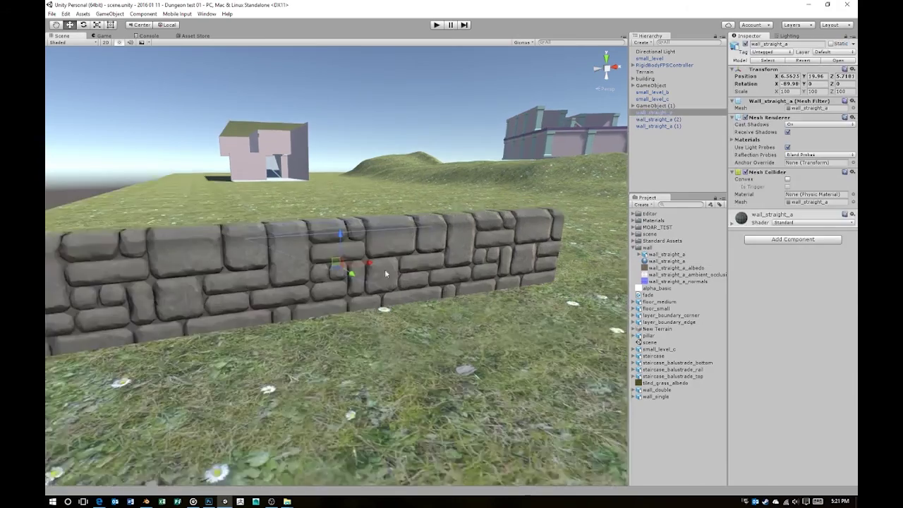
scroll(455, 133, up, 5)
key(alt+Tab)
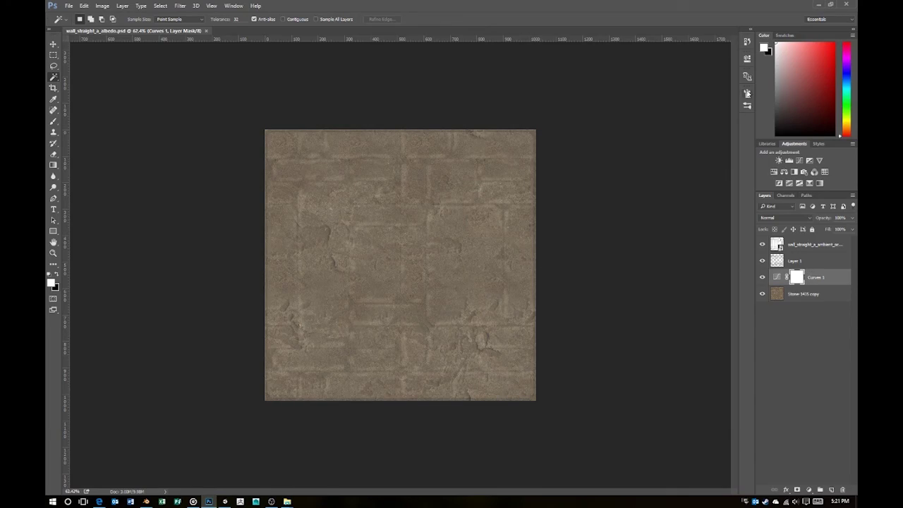
key(alt+Tab)
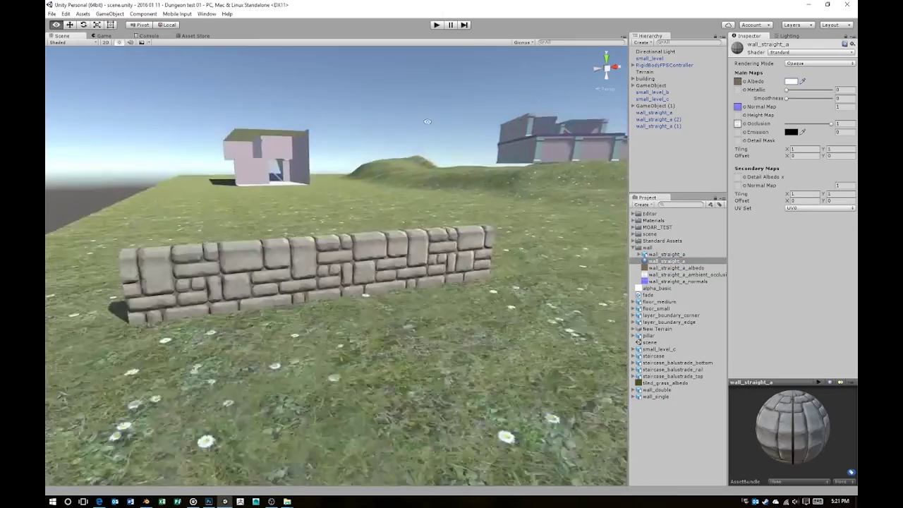
alt+drag(420, 180, 367, 233)
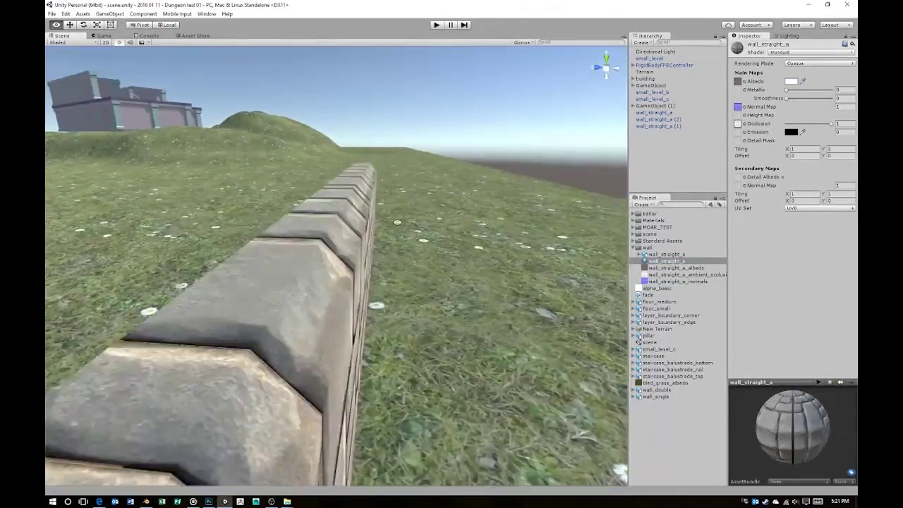
alt+drag(367, 233, 424, 232)
Step: Add a point light beside the wall, then delete it
right_click(656, 144)
click(600, 252)
mouse_move(353, 325)
mouse_down()
mouse_move(568, 305)
mouse_move(202, 363)
mouse_move(181, 259)
mouse_move(498, 183)
mouse_move(283, 292)
mouse_move(275, 268)
mouse_move(300, 225)
mouse_move(435, 292)
mouse_up()
key(Delete)
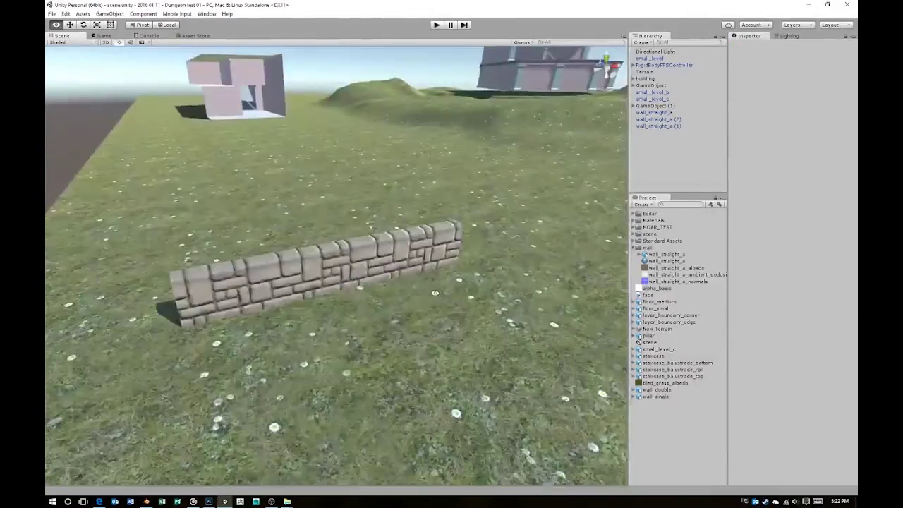
alt+drag(435, 292, 419, 261)
key(alt+Tab)
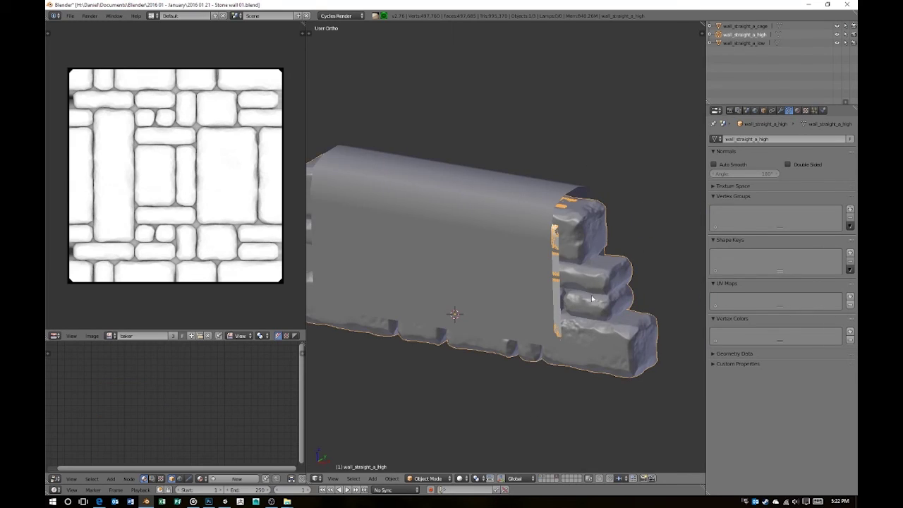
Step: Add a Displace modifier with strength 0.05 to the isolated high-poly wall
key(KP_Divide)
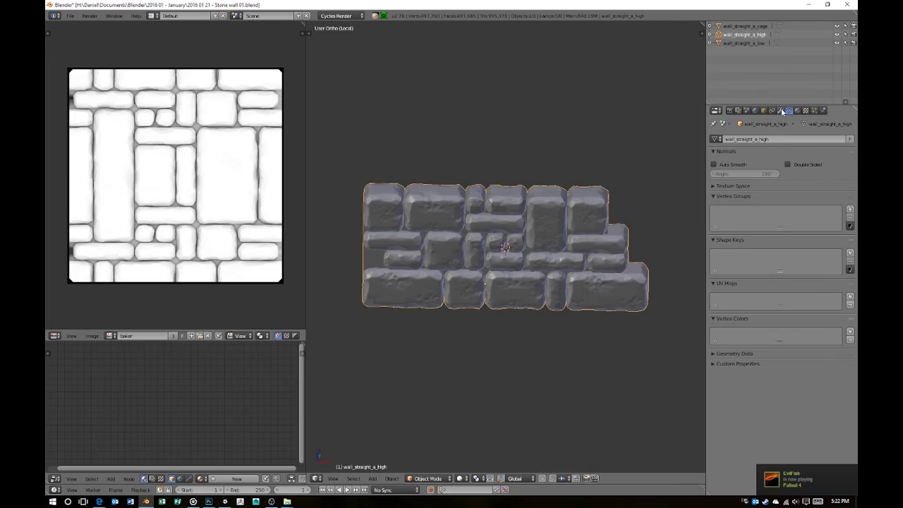
click(780, 110)
click(782, 139)
click(762, 197)
text(0.05)
key(Return)
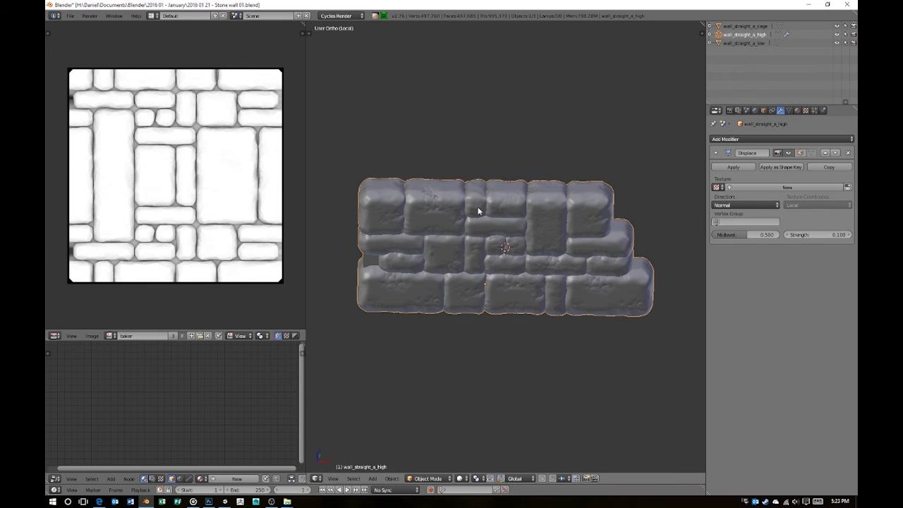
scroll(480, 205, up, 4)
mouse_move(494, 247)
middle_down()
mouse_move(547, 234)
mouse_move(416, 250)
middle_up()
Step: In Edit Mode, delete the stray end faces and the grey strip of faces
key(Tab)
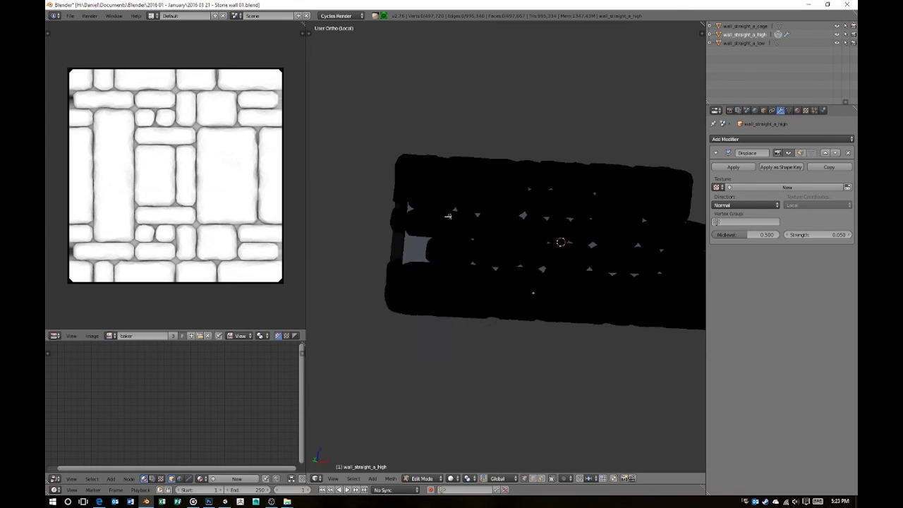
middle_drag(426, 234, 464, 329)
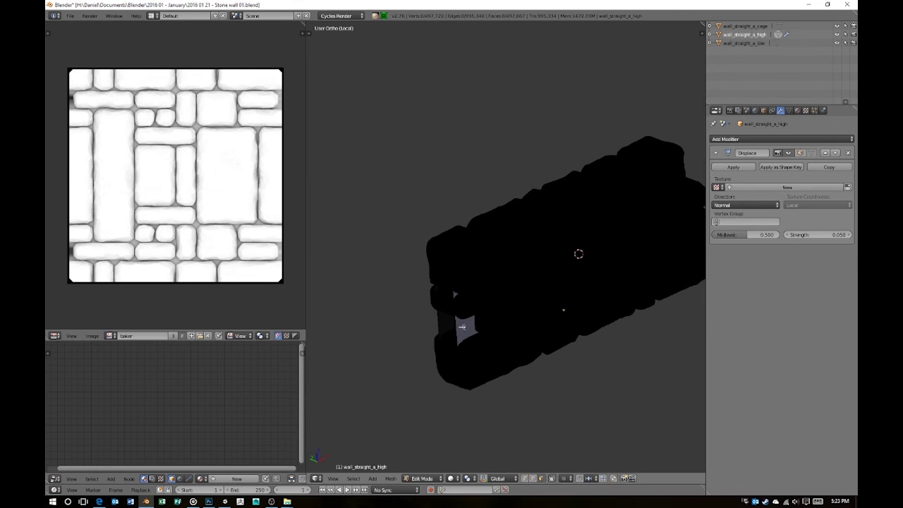
key(x)
key(Escape)
middle_drag(406, 327, 478, 321)
key(x)
click(478, 321)
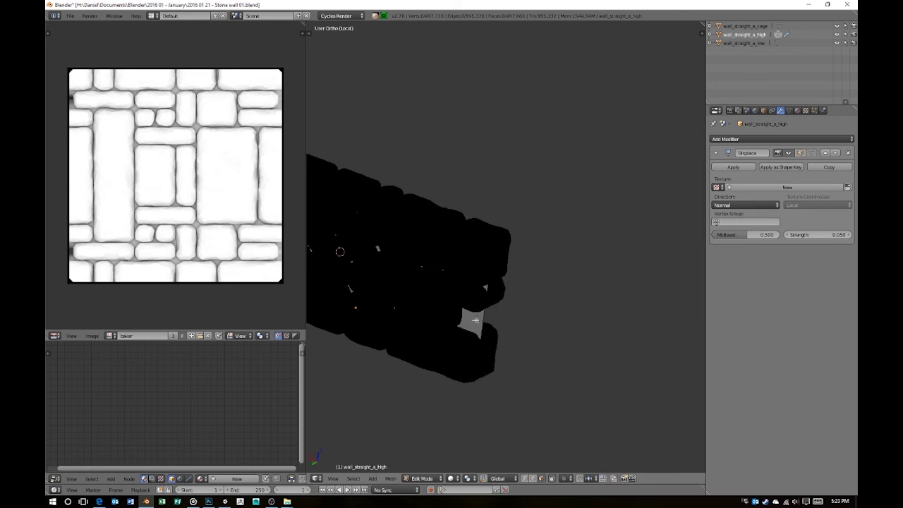
key(x)
click(477, 319)
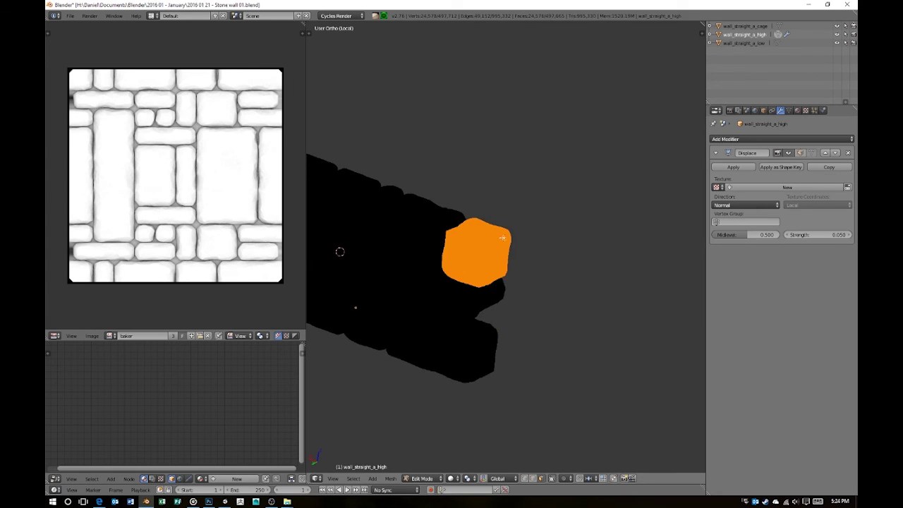
key(x)
click(496, 245)
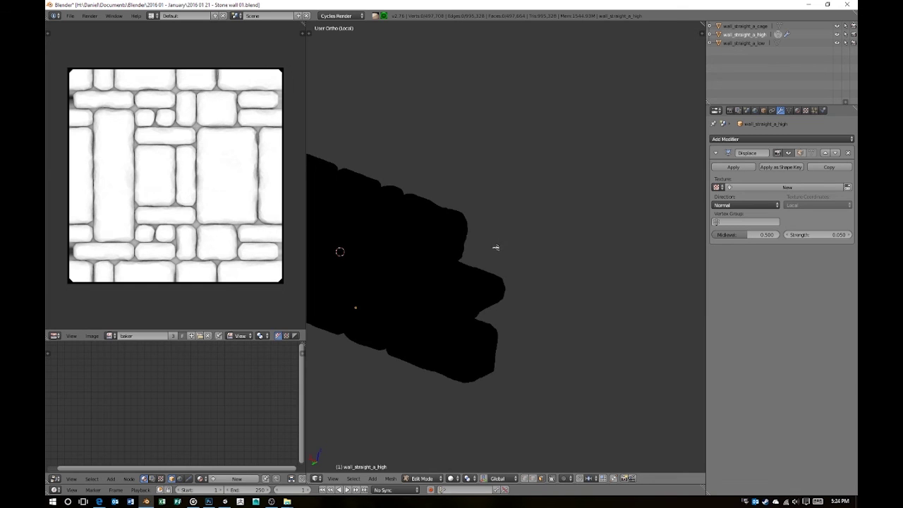
key(Tab)
Step: Select the low-poly wall, overwrite-save the file, and set the bake type to Normal
key(KP_Divide)
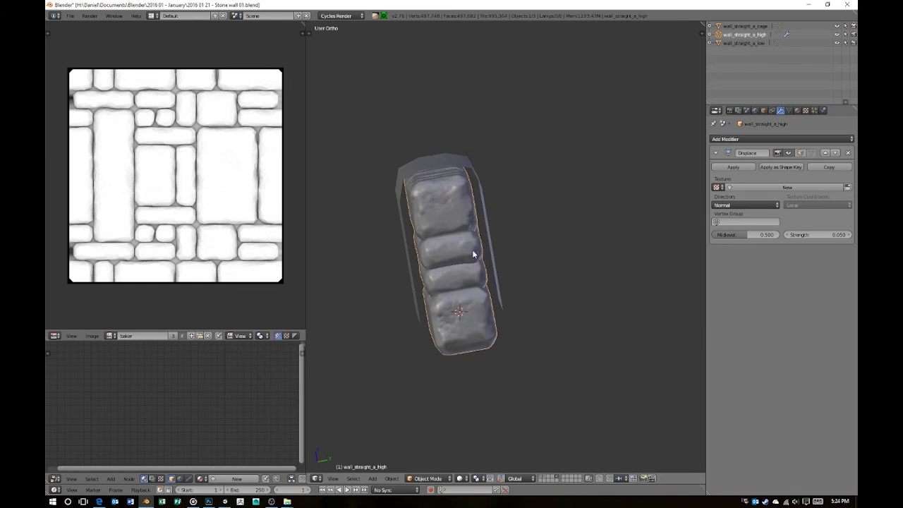
key(KP_1)
key(KP_3)
middle_drag(469, 239, 516, 247)
right_click(516, 247)
key(ctrl+s)
click(515, 240)
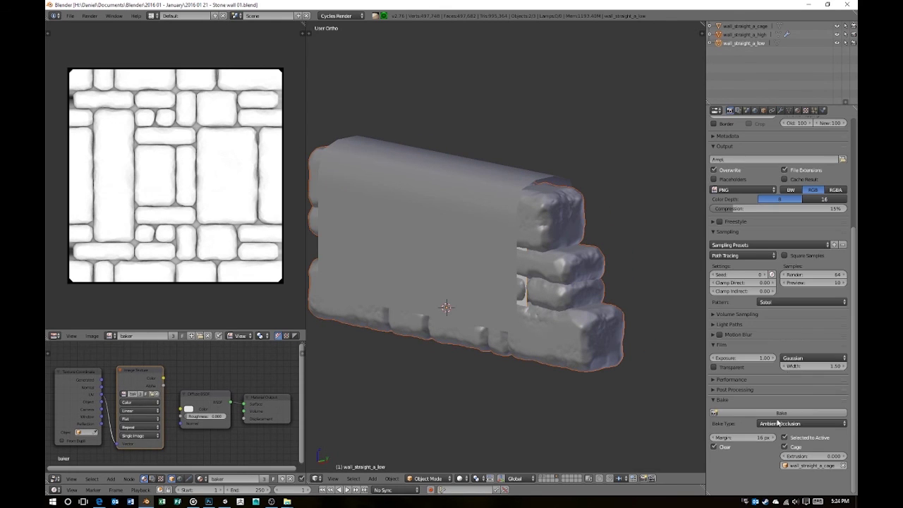
click(783, 423)
click(788, 387)
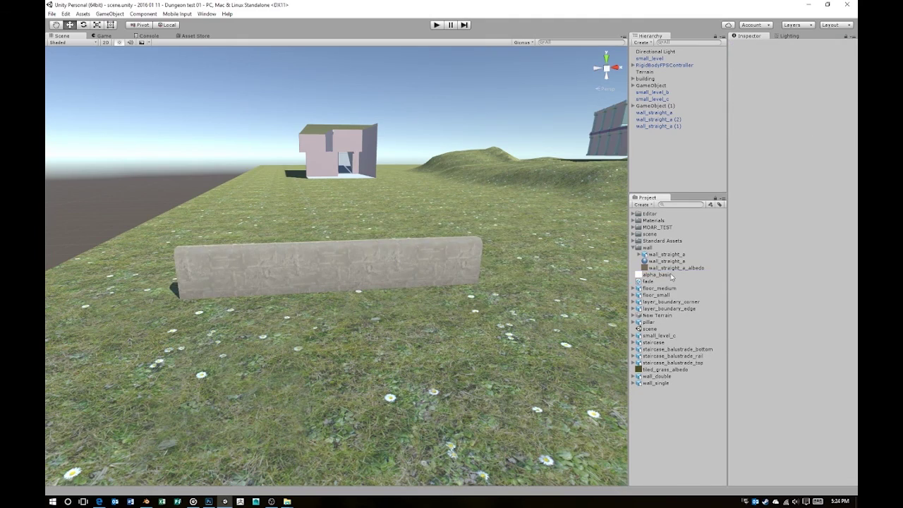
Step: Drag wall_straight_a_albedo.psd from the Stone wall 01 folder into Unity's Assets/wall folder
key(alt+Tab)
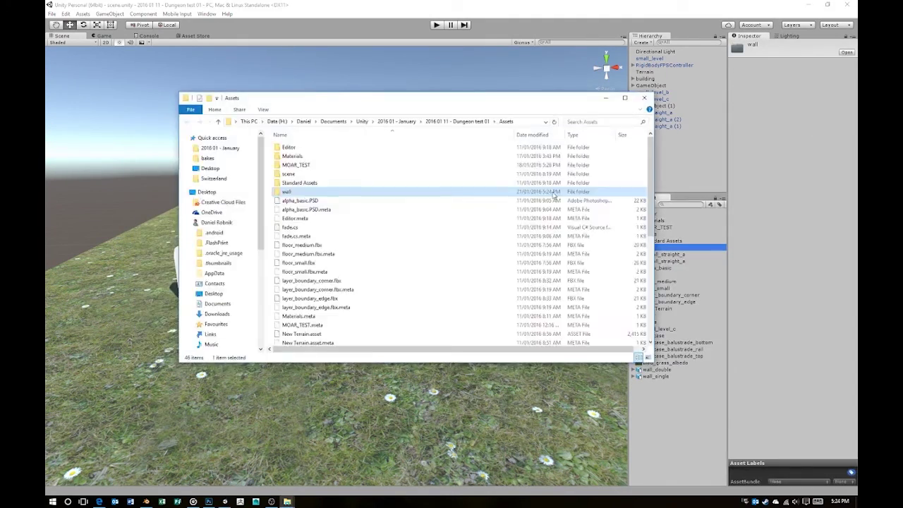
key(alt+Tab)
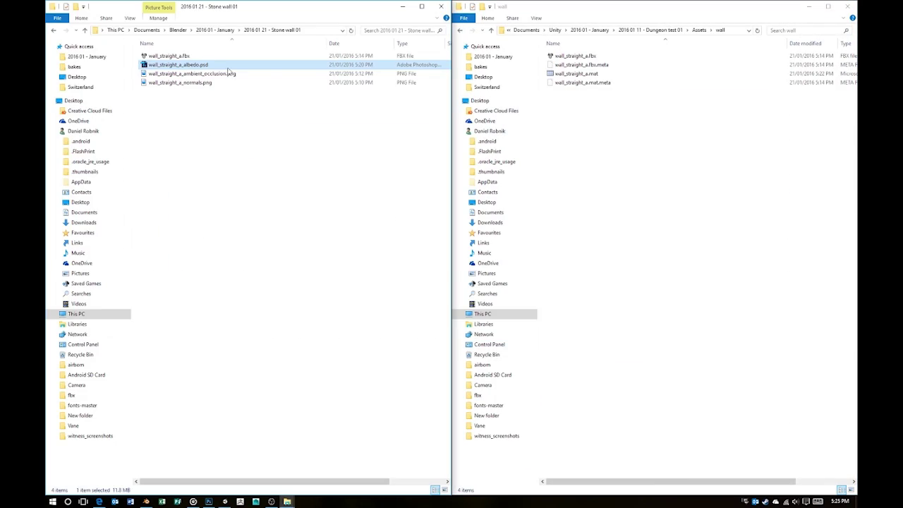
drag(176, 64, 602, 102)
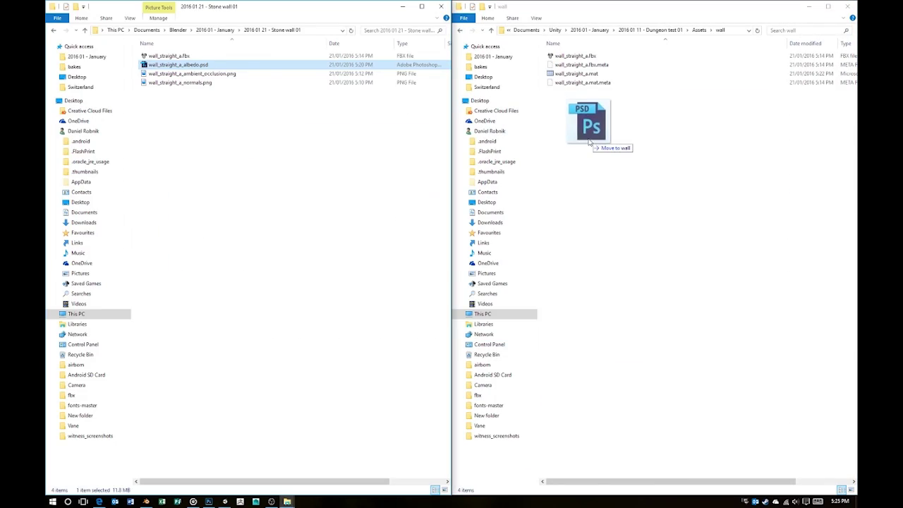
key(alt+Tab)
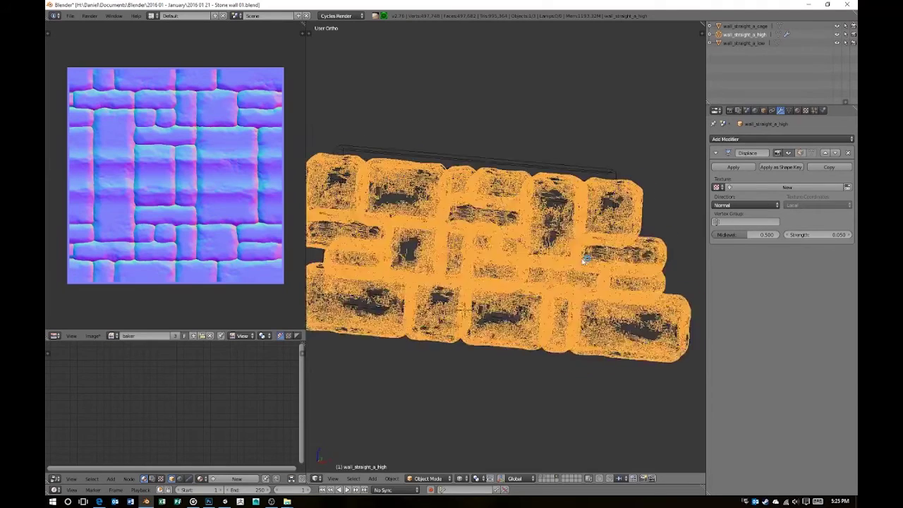
Step: Set the Displace modifier strength to 0.025 with the wall in solid shading
key(z)
click(818, 234)
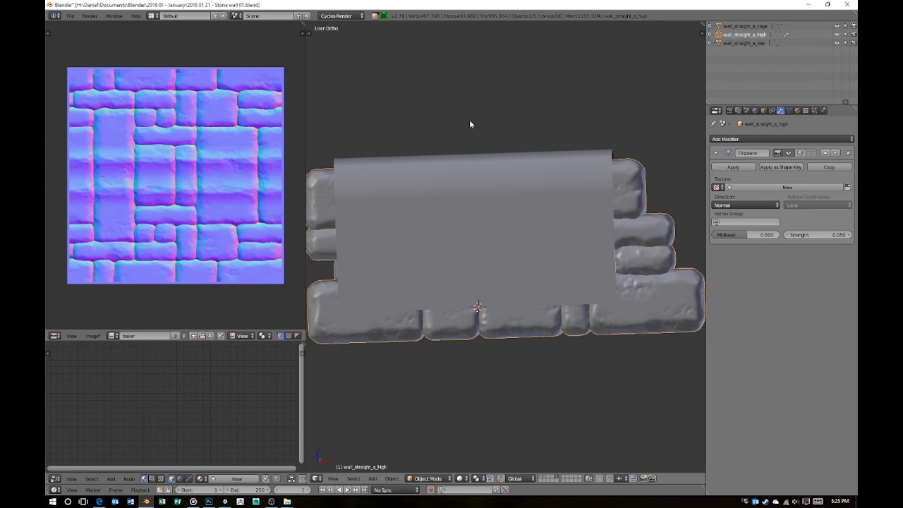
key(Return)
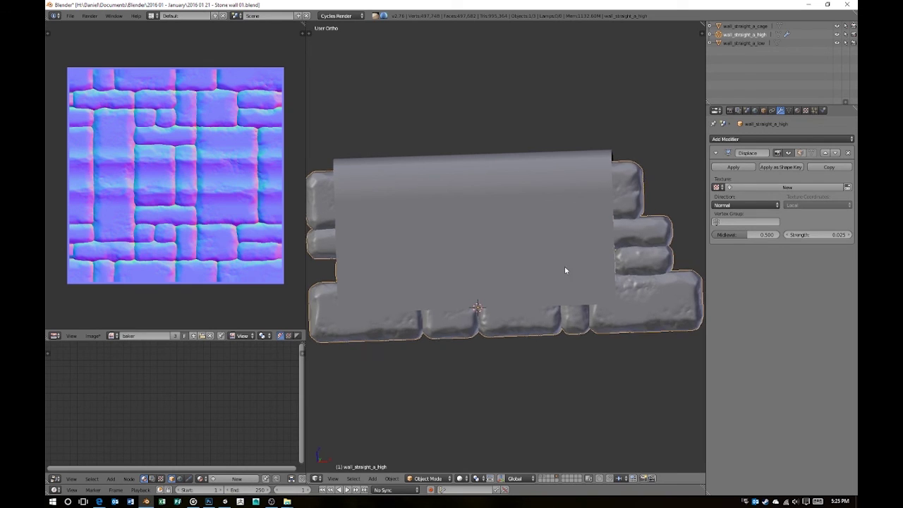
key(KP_Divide)
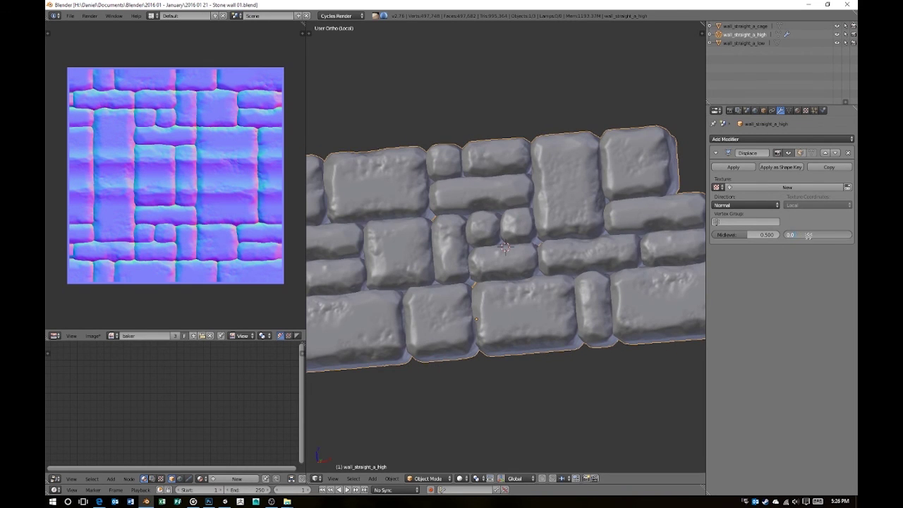
Step: Try 0.04 strength, revert to 0.025, and select the low-poly wall in wireframe
click(808, 236)
text(0.04)
key(Return)
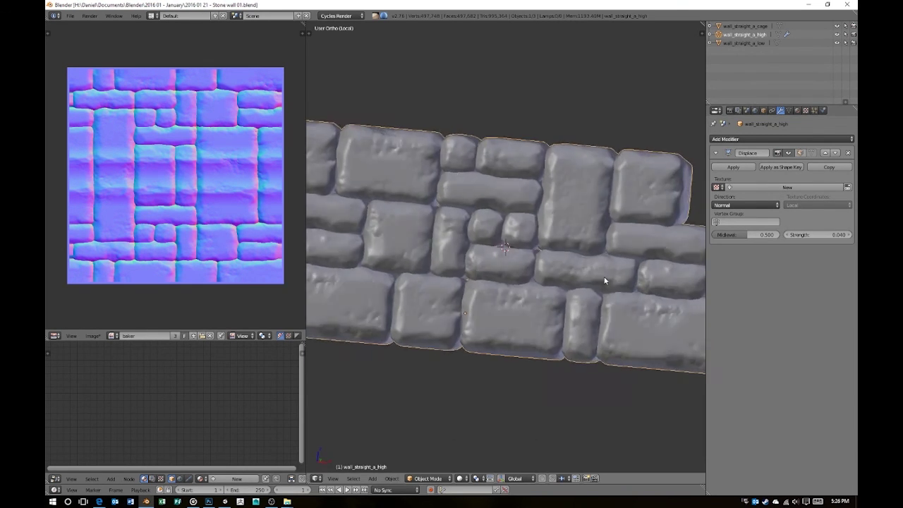
key(Return)
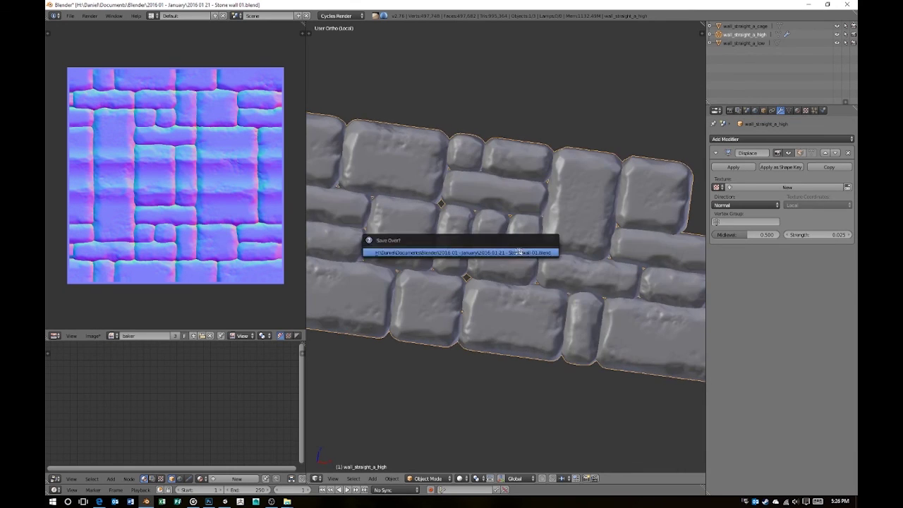
key(KP_Divide)
key(z)
right_click(540, 246)
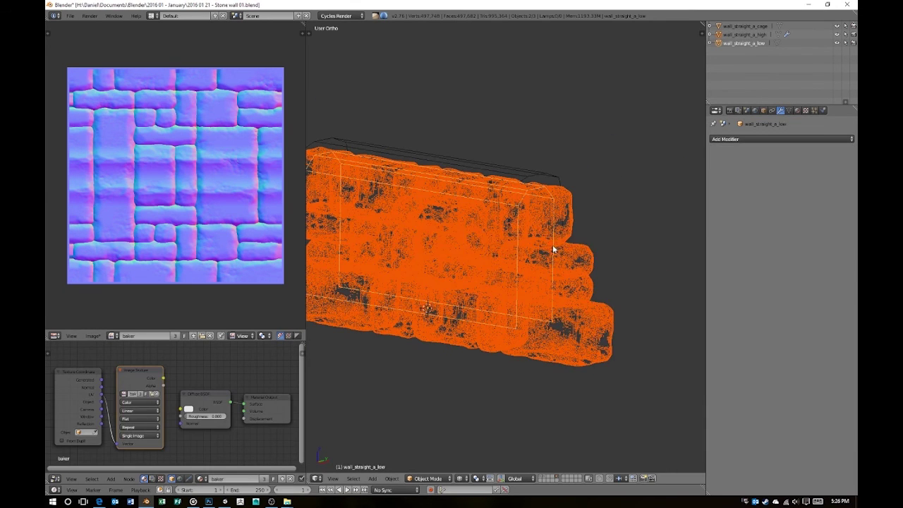
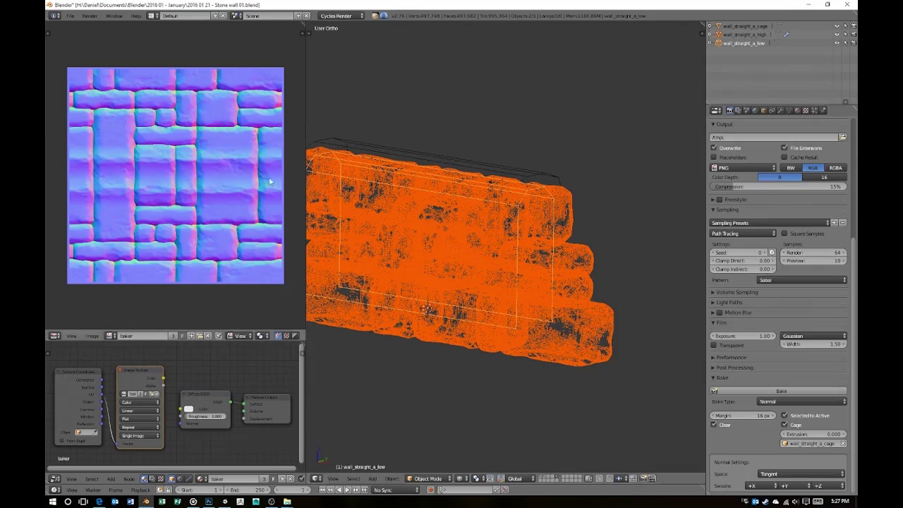
Step: Open the Bake Type list in Blender's Render properties to review the bake options
click(783, 402)
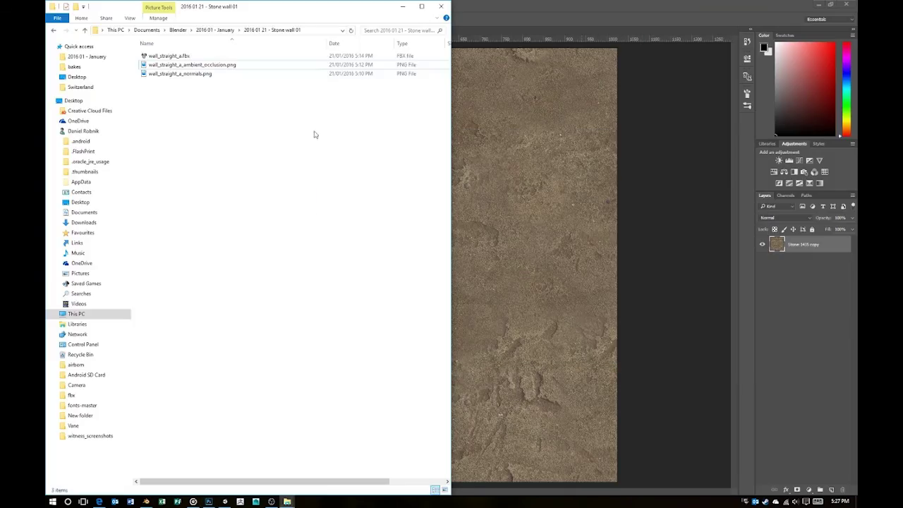
Step: Undo placing the normals PNG, restore the albedo PSD, then refresh the albedo texture in Unity
drag(202, 78, 603, 295)
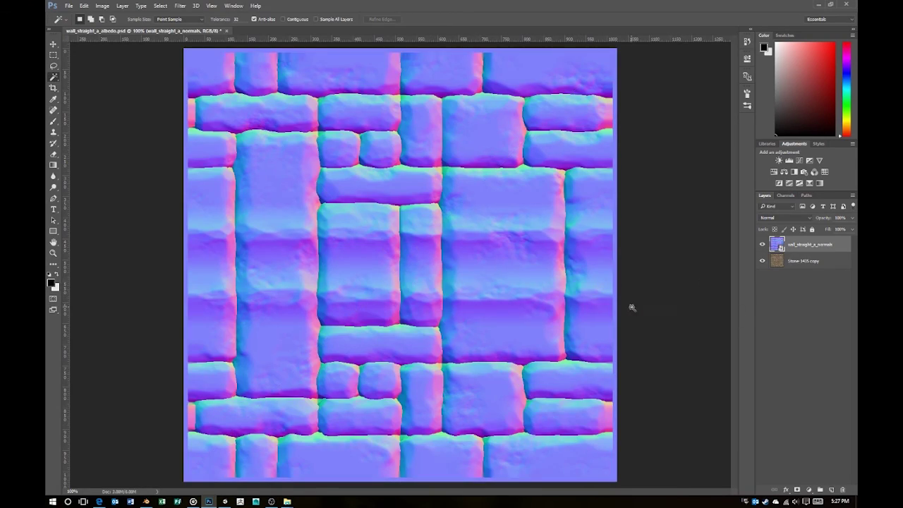
key(ctrl+z)
key(alt+Tab)
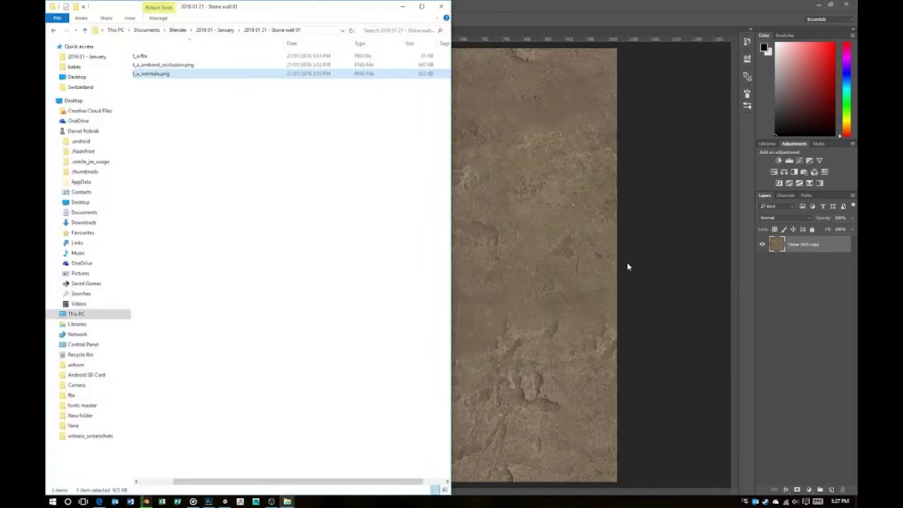
key(Delete)
key(ctrl+z)
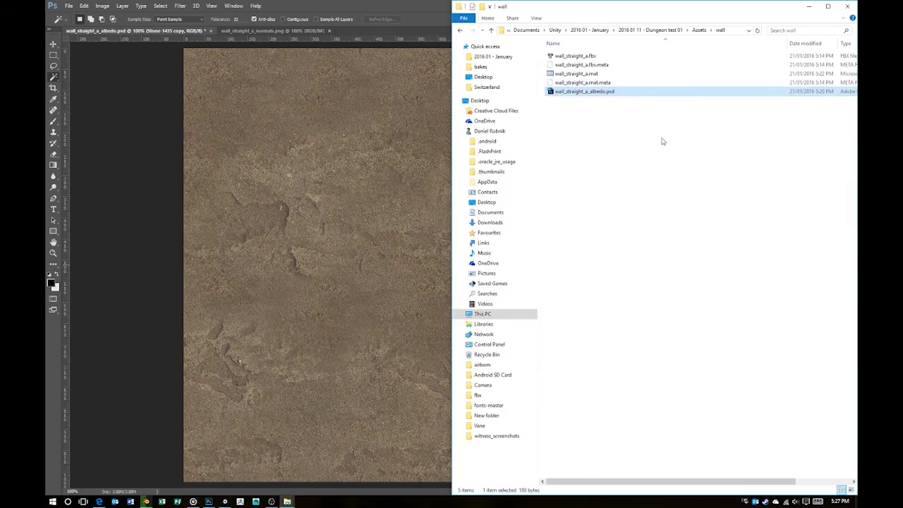
key(alt+Tab)
click(677, 268)
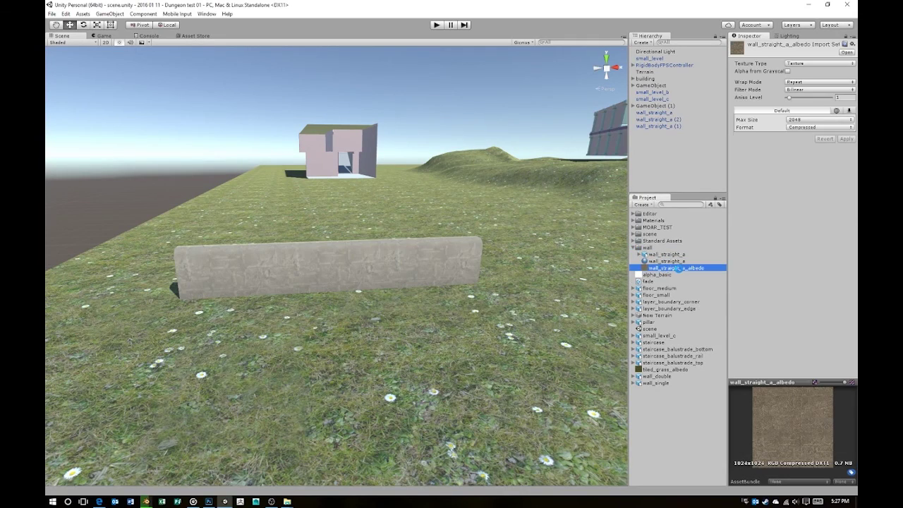
Step: Duplicate wall_straight_a_albedo into normal and ambient occlusion texture copies
key(ctrl+d)
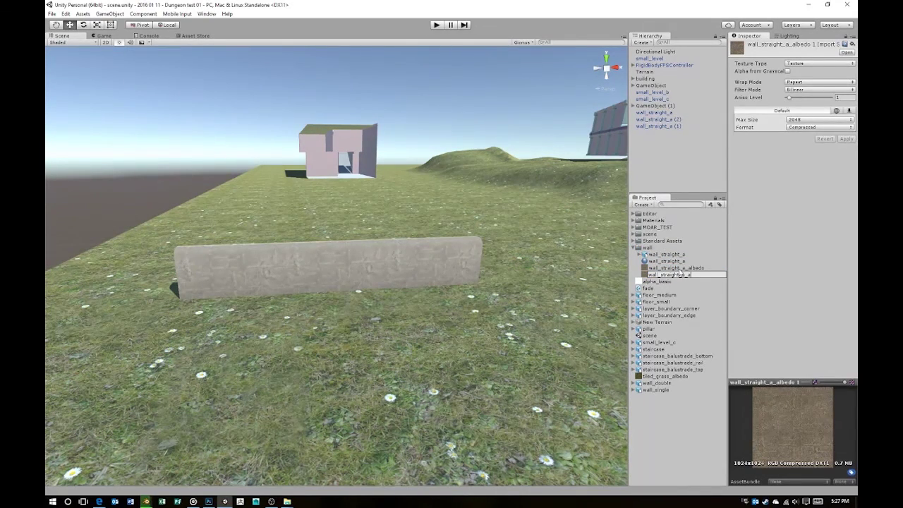
key(ctrl+d)
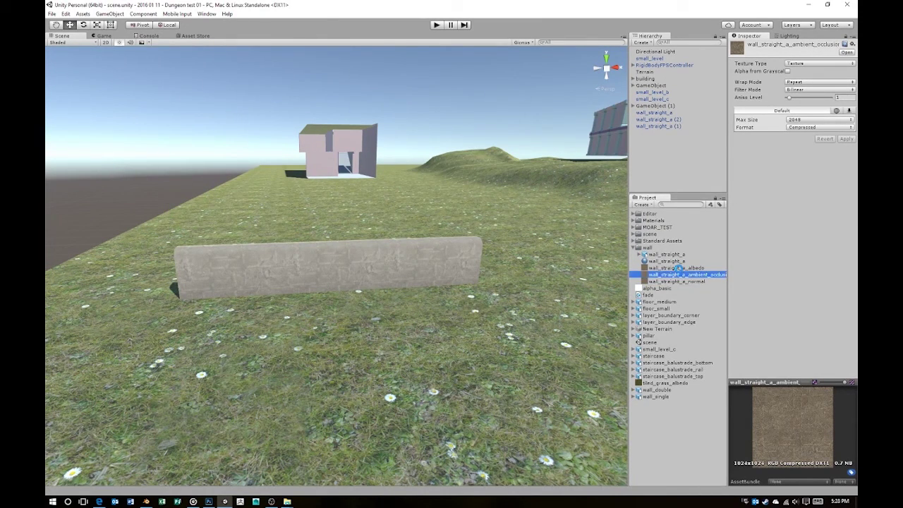
key(ctrl+d)
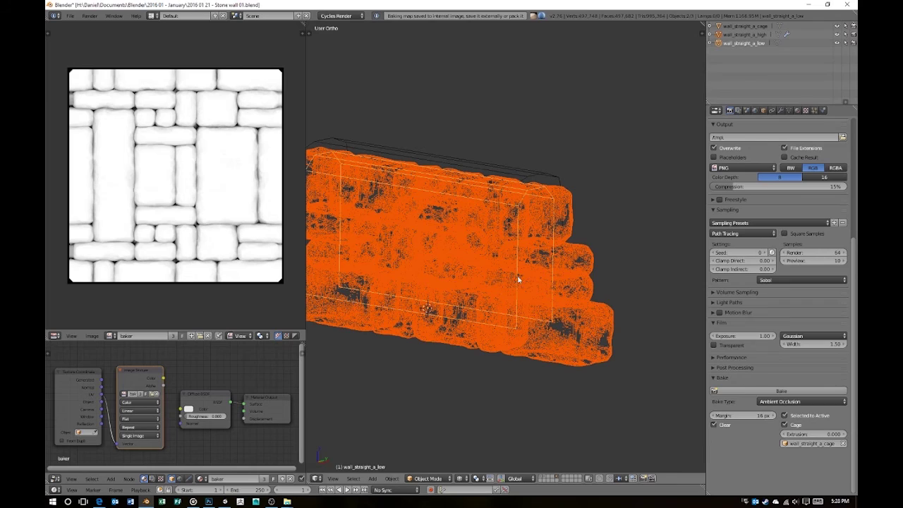
Step: Set the Blender bake type to Normal and rasterize the ambient occlusion layers in Photoshop
click(801, 401)
click(773, 363)
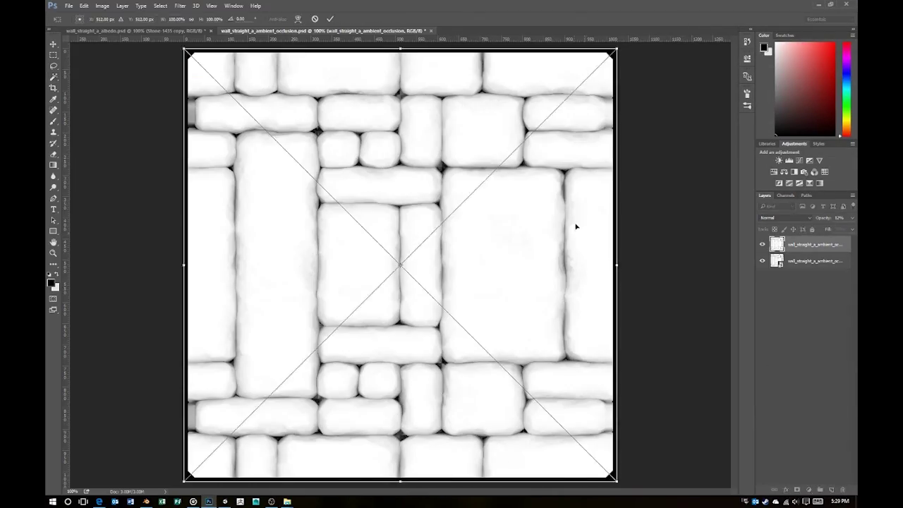
right_click(805, 248)
click(767, 254)
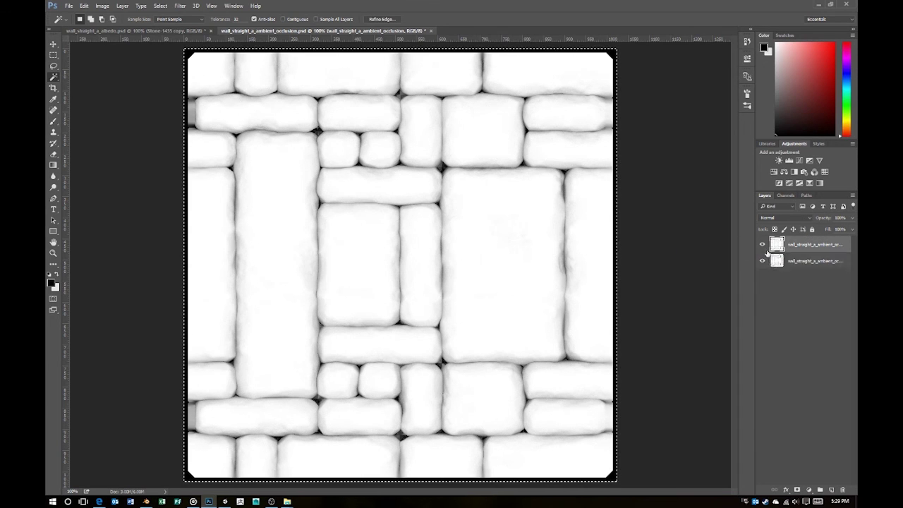
Step: Save the baked normal map image and place it into the Photoshop albedo document
key(alt+Tab)
key(alt+Tab)
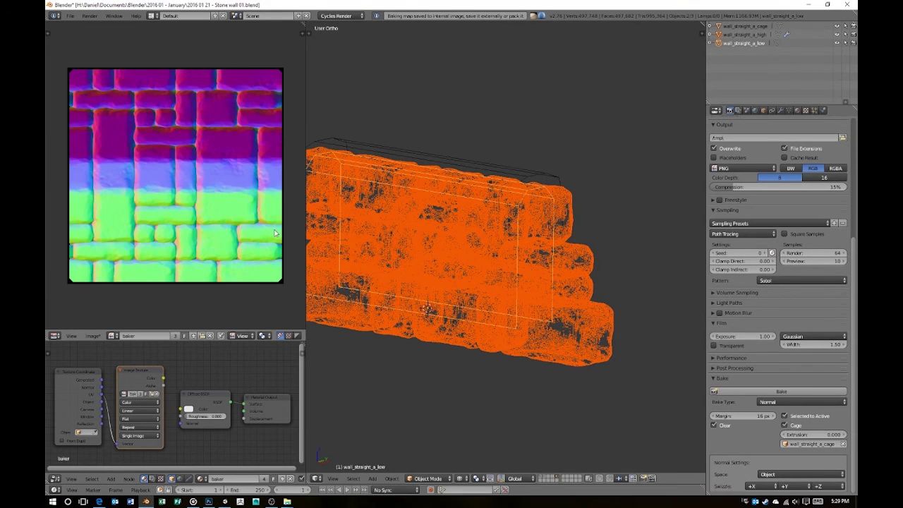
key(F3)
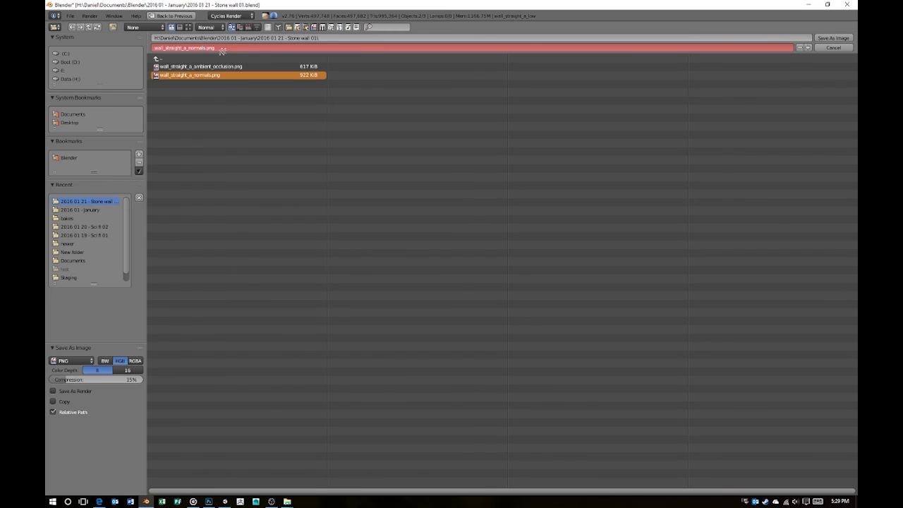
key(Return)
key(alt+Tab)
key(alt+Tab)
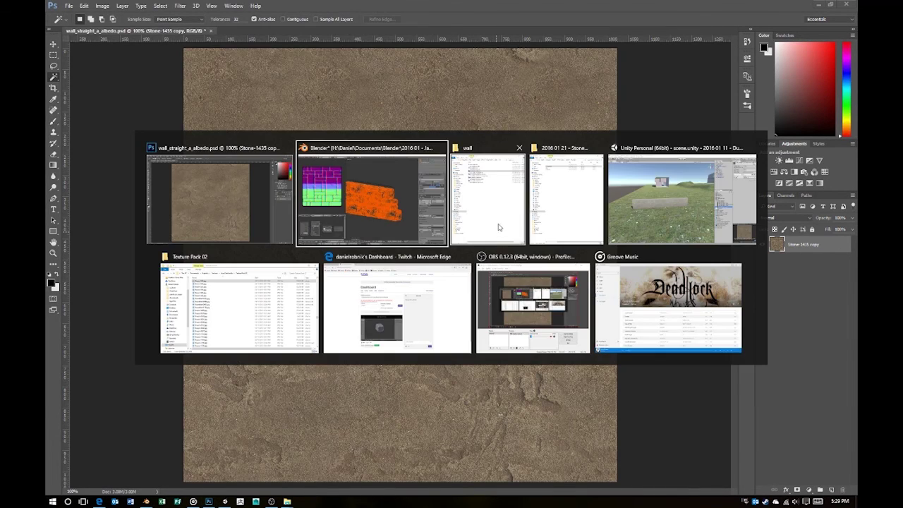
drag(189, 84, 536, 247)
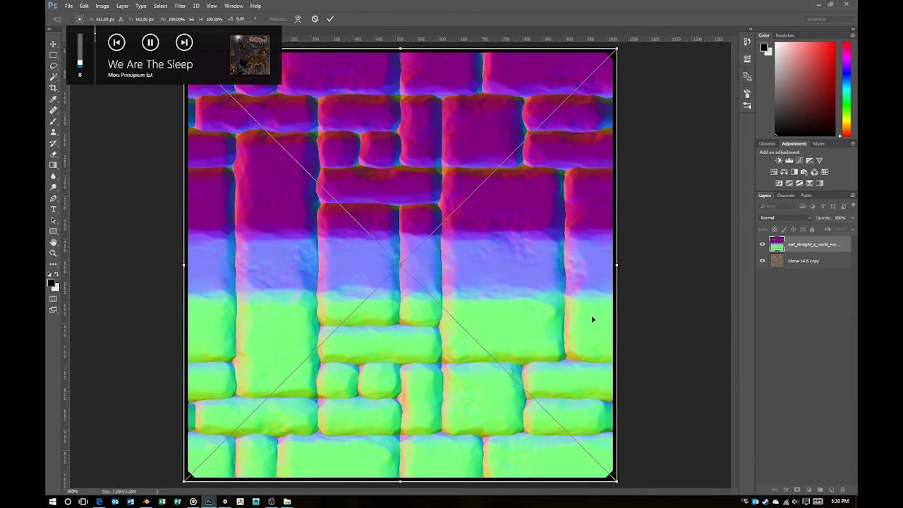
Step: Feather the normals-based selection and fill it onto a new layer, hiding the normals layer
key(Return)
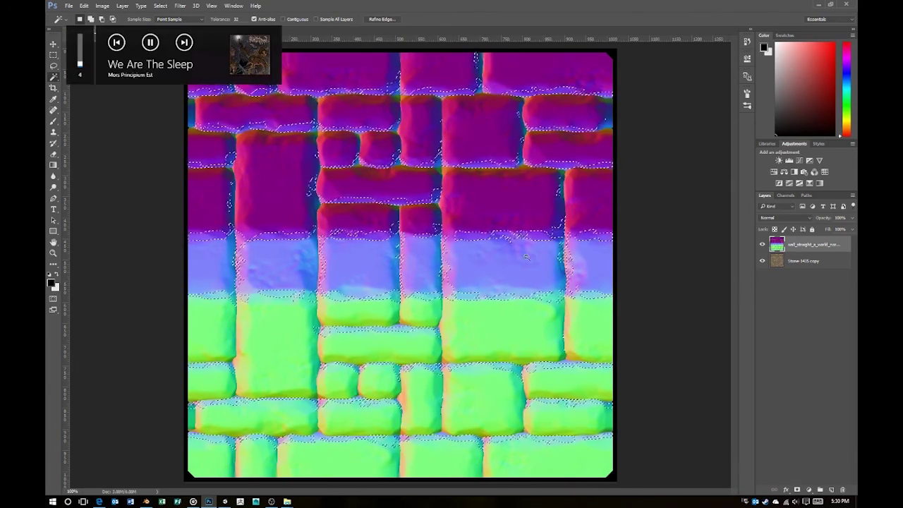
key(alt+bracketleft)
key(shift+F6)
key(Return)
key(alt+bracketright)
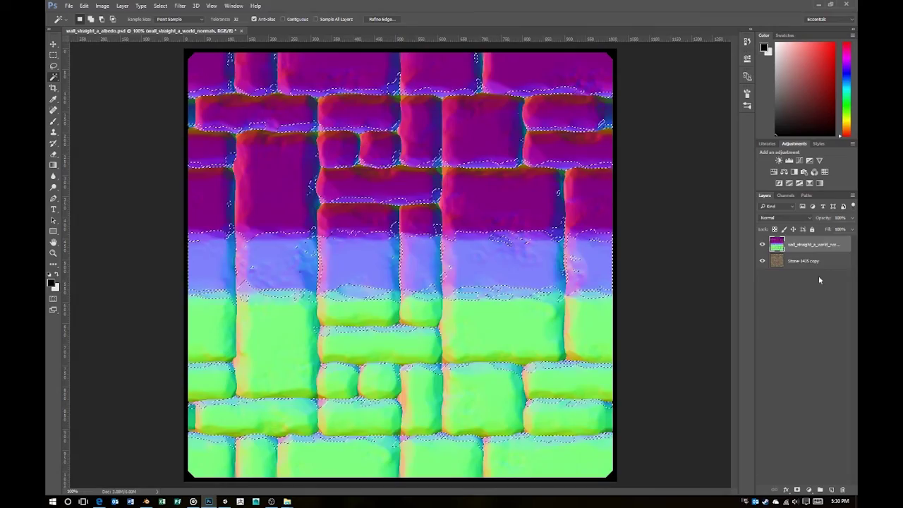
key(alt+bracketleft)
key(ctrl+j)
click(762, 244)
Step: Set Layer 1 to Linear Dodge (Add) at about 29% opacity and Gaussian Blur it
click(777, 218)
click(780, 317)
drag(852, 217, 823, 232)
click(180, 6)
click(148, 132)
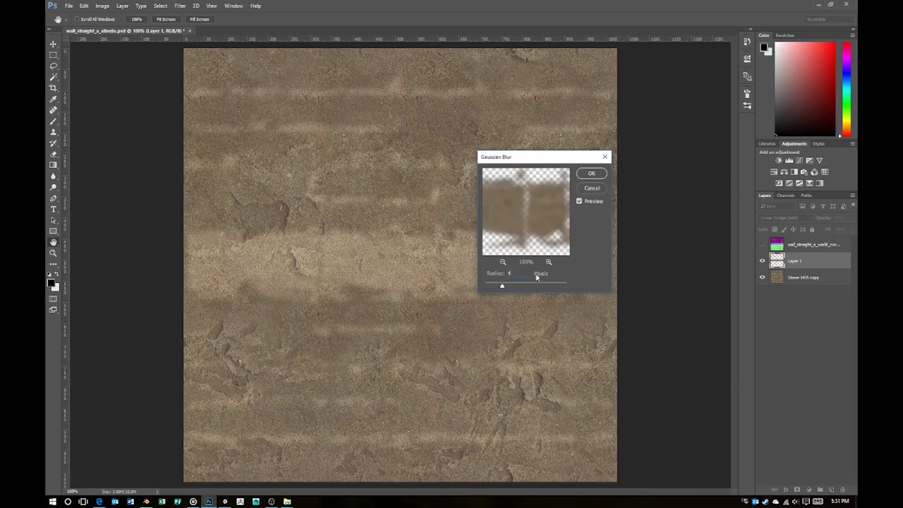
click(591, 174)
Step: Magic Wand a light band in the stone texture and blur inside the selection
key(w)
key(alt+bracketleft)
click(452, 260)
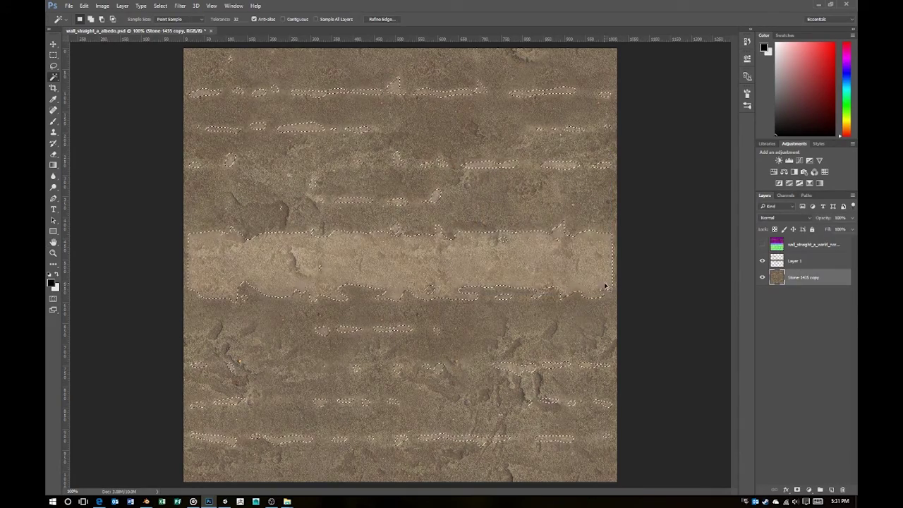
key(ctrl+alt+f)
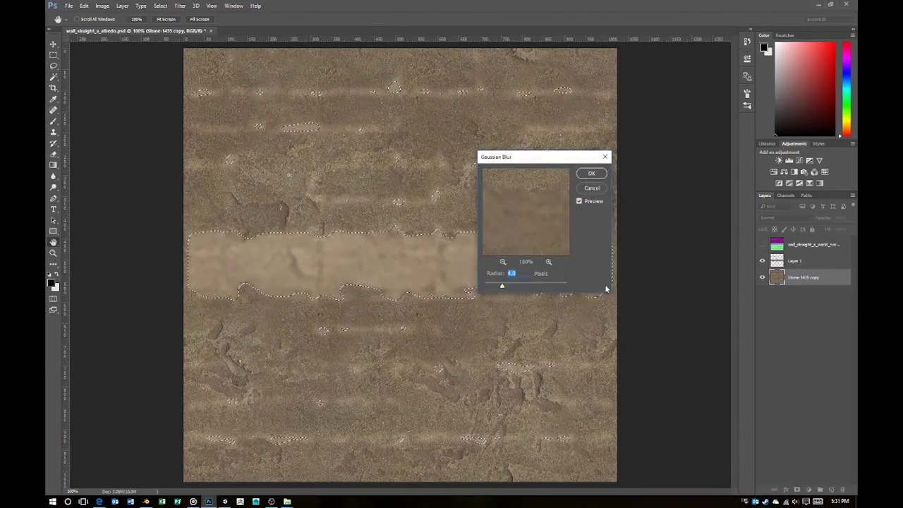
key(Return)
Step: Place the ambient occlusion image, hide it, and copy the selected grooves to Layer 2
click(287, 501)
drag(169, 62, 449, 178)
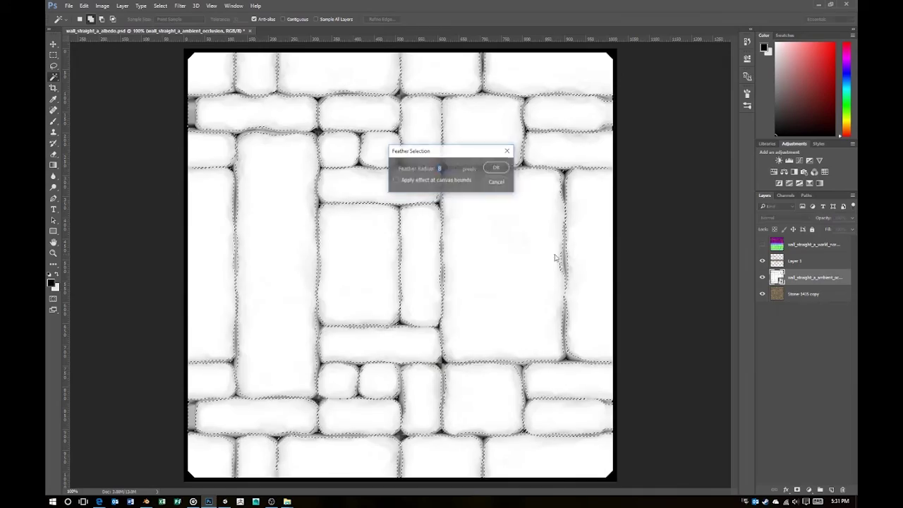
click(763, 278)
click(776, 292)
key(ctrl+j)
Step: Set Layer 2 to Multiply at 45%, soften Layer 1, and duplicate Layer 2 in Normal blending
click(783, 218)
click(773, 245)
drag(853, 218, 835, 231)
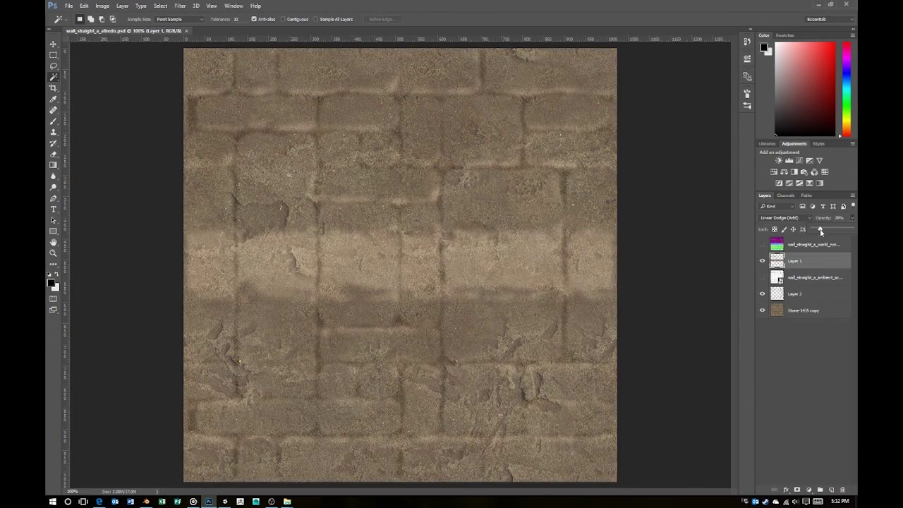
drag(821, 230, 719, 301)
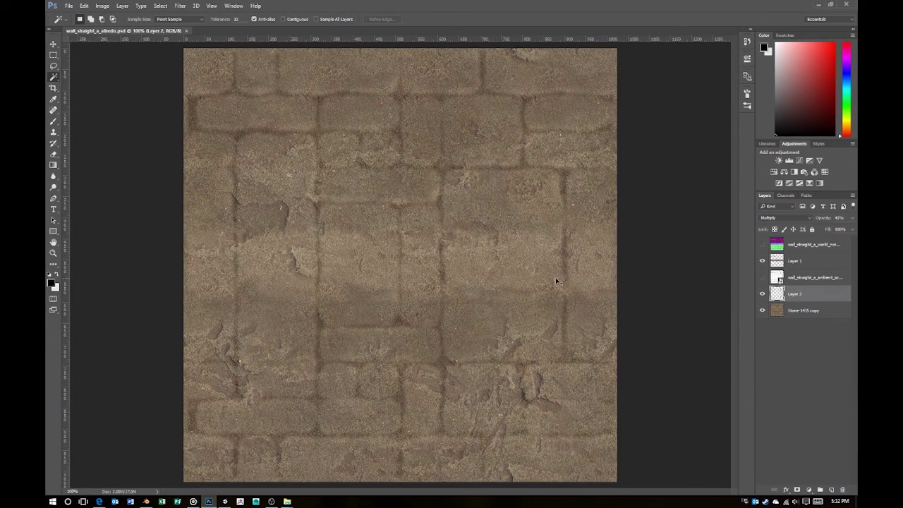
key(ctrl+j)
click(783, 217)
click(776, 268)
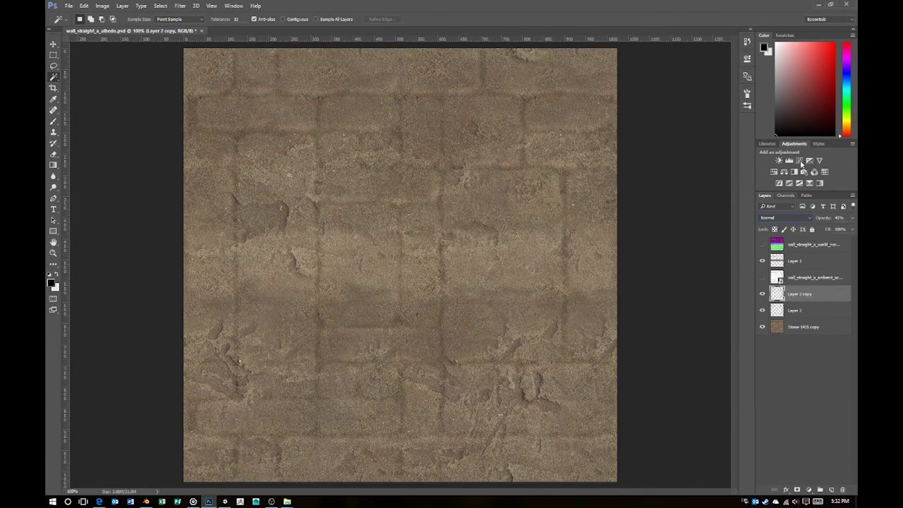
Step: Replace the Curves adjustment with a clipped, colorized Hue/Saturation layer at Lightness -32
click(800, 161)
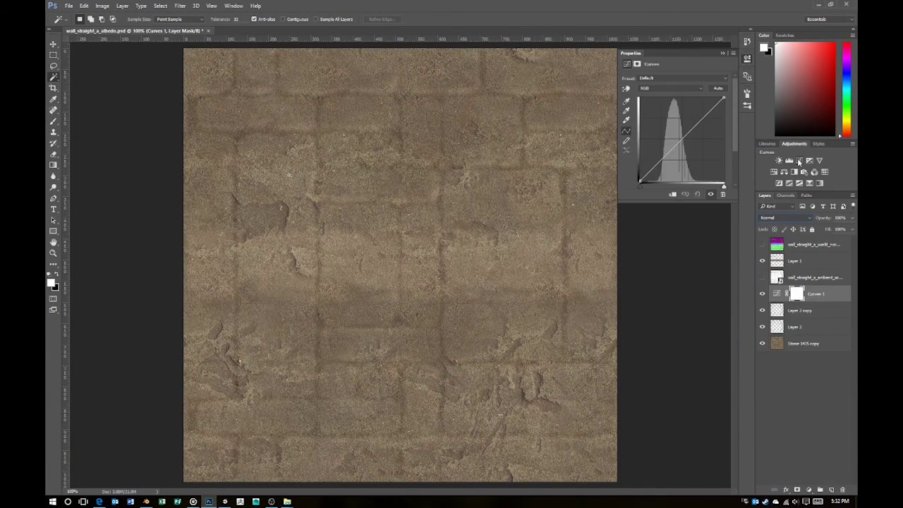
right_click(822, 296)
click(726, 155)
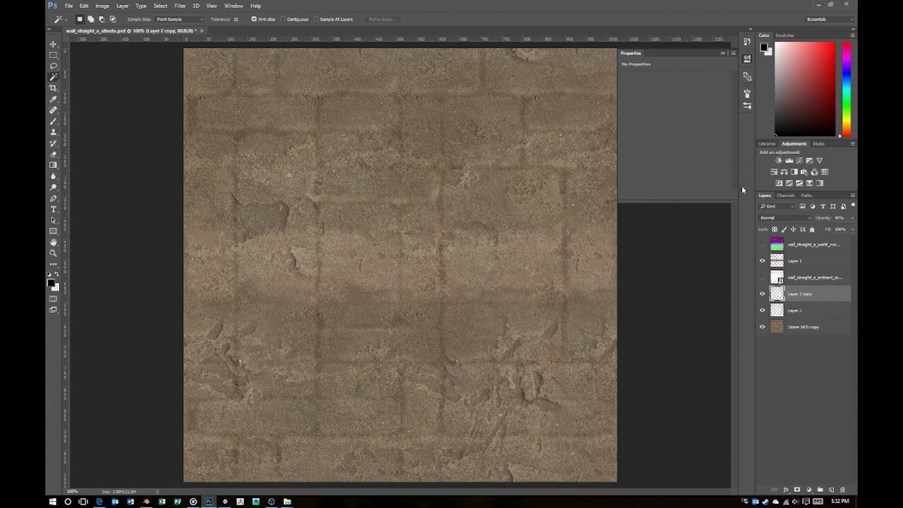
click(784, 171)
click(661, 148)
key(ctrl+alt+g)
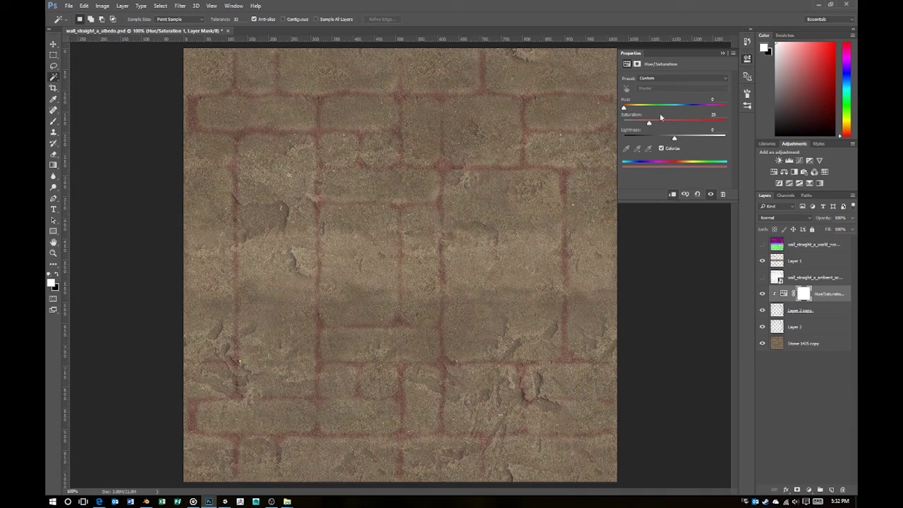
drag(674, 138, 659, 139)
click(855, 239)
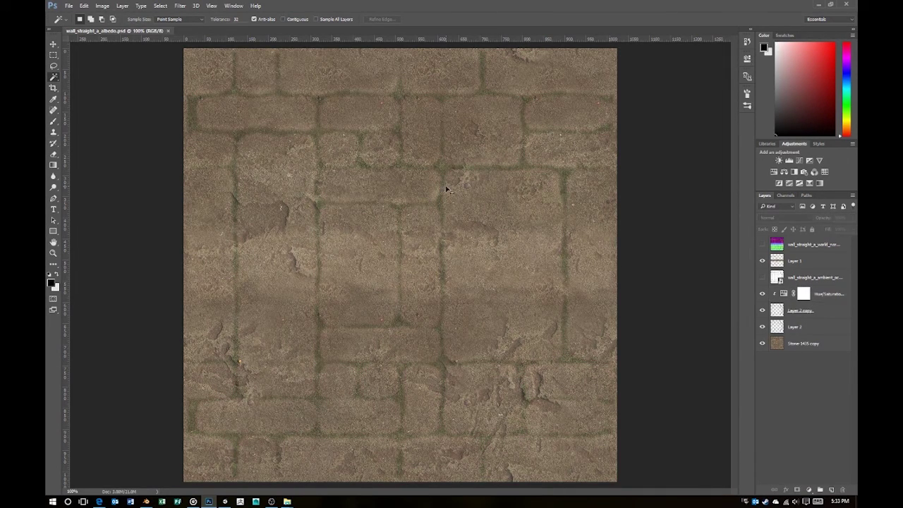
Step: Stamp all visible layers into one merged layer
key(alt+Tab)
key(Escape)
key(ctrl+shift+e)
key(alt+Tab)
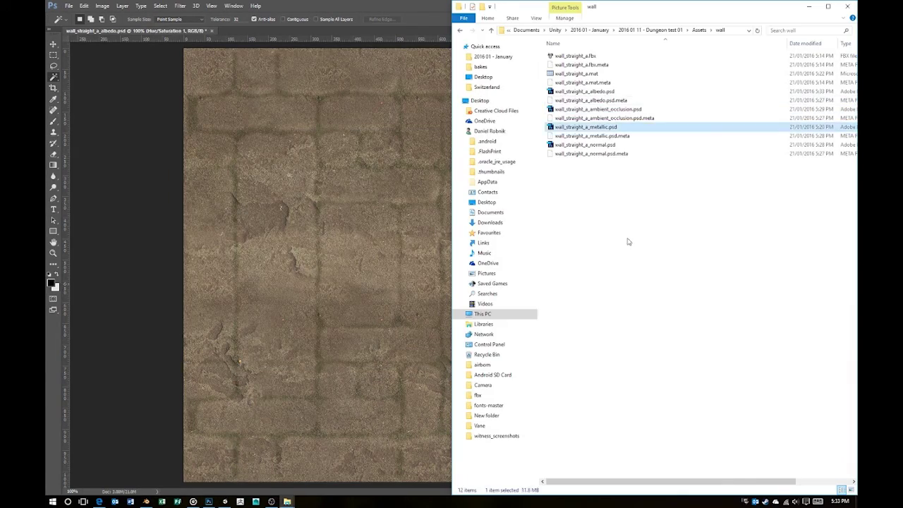
Step: Open wall_straight_a_metallic.psd, convert it to greyscale and darken it with Levels
key(Return)
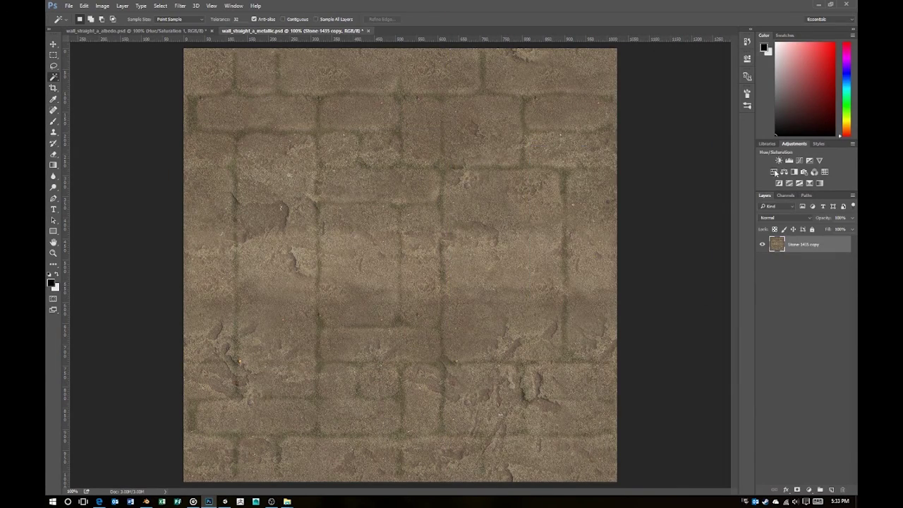
click(795, 171)
scroll(682, 81, down, 2)
scroll(683, 81, down, 2)
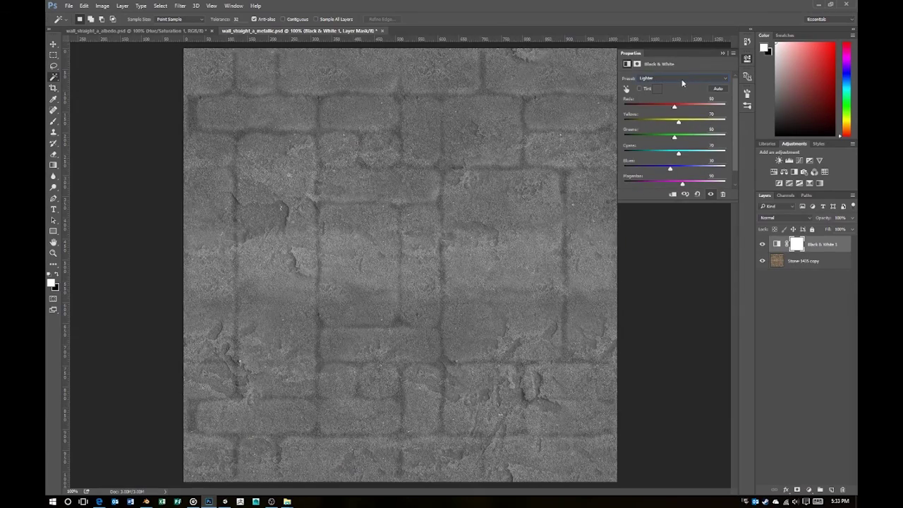
scroll(682, 82, down, 2)
key(ctrl+e)
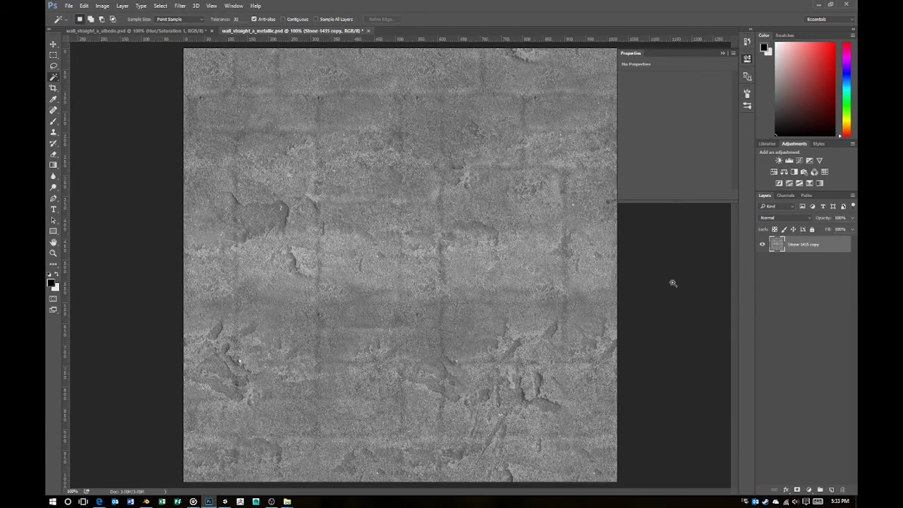
key(ctrl+l)
drag(542, 245, 576, 245)
drag(650, 245, 620, 245)
drag(596, 245, 600, 251)
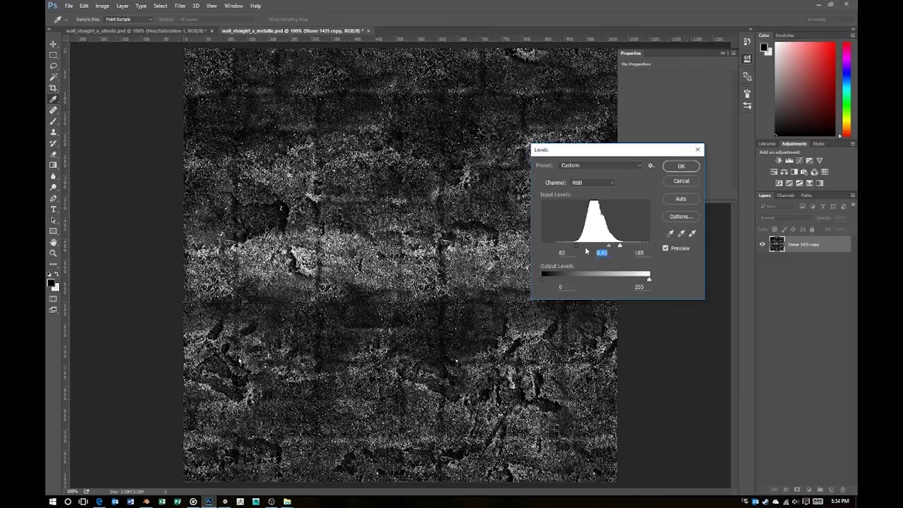
key(Return)
Step: Paste the ambient occlusion image into the metallic document and select the feathered mortar gaps
key(ctrl+Tab)
key(ctrl+Tab)
key(ctrl+a)
key(ctrl+c)
key(ctrl+Tab)
key(ctrl+v)
click(514, 248)
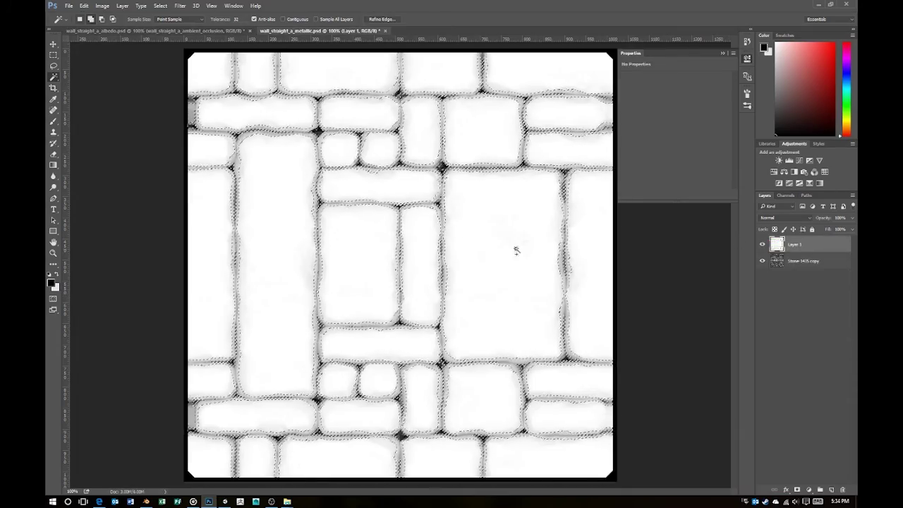
click(762, 245)
click(805, 261)
key(shift+F6)
key(Return)
Step: Darken the selected mortar lines on the stone layer with Levels
key(ctrl+l)
drag(645, 246, 624, 247)
key(Escape)
key(shift+F6)
key(Return)
key(ctrl+l)
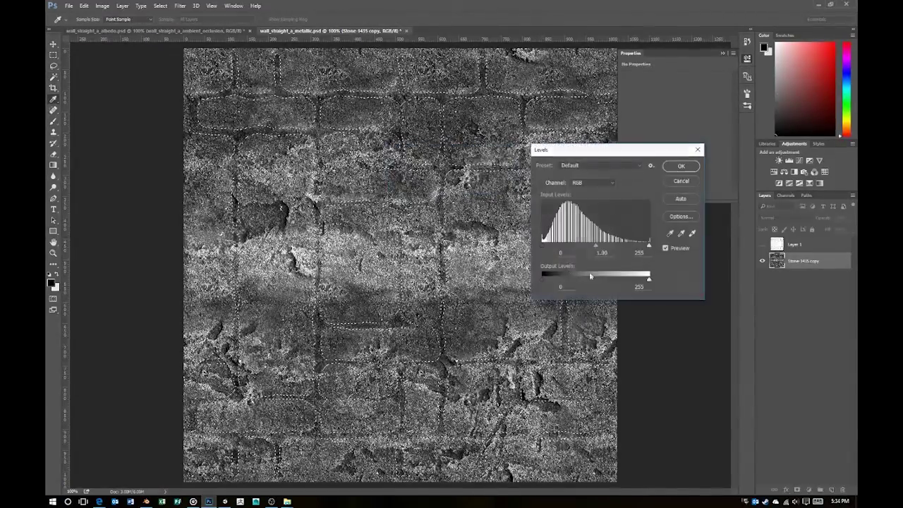
drag(549, 246, 578, 246)
key(Return)
key(ctrl+d)
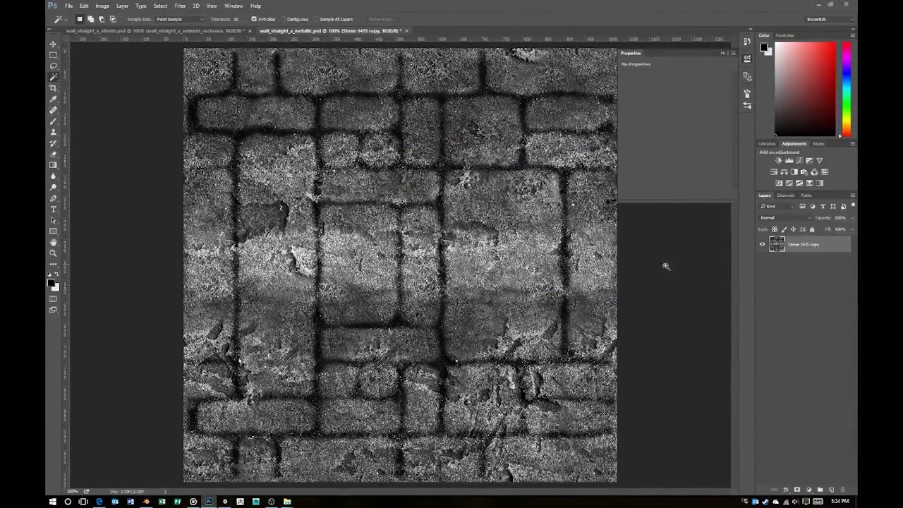
Step: Clear the stone layer and fill it solid black with the Paint Bucket
key(Delete)
key(shift+g)
click(393, 291)
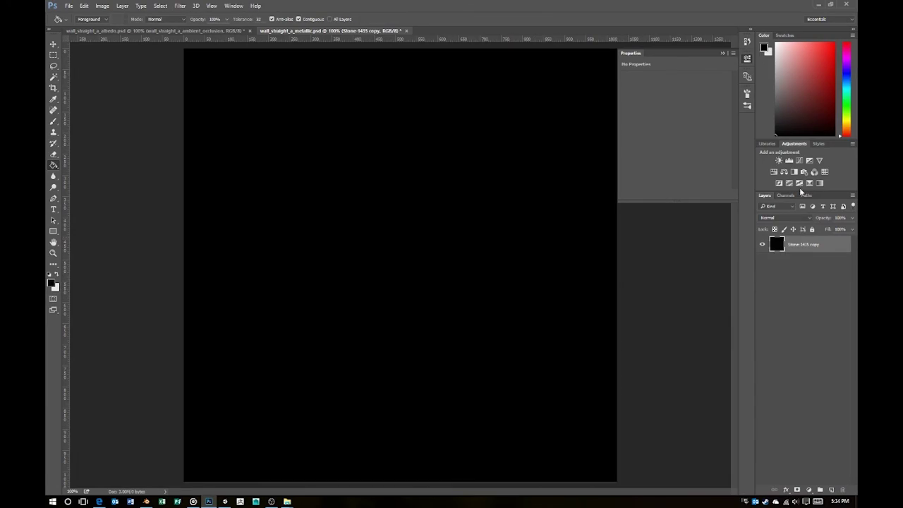
key(alt+Tab)
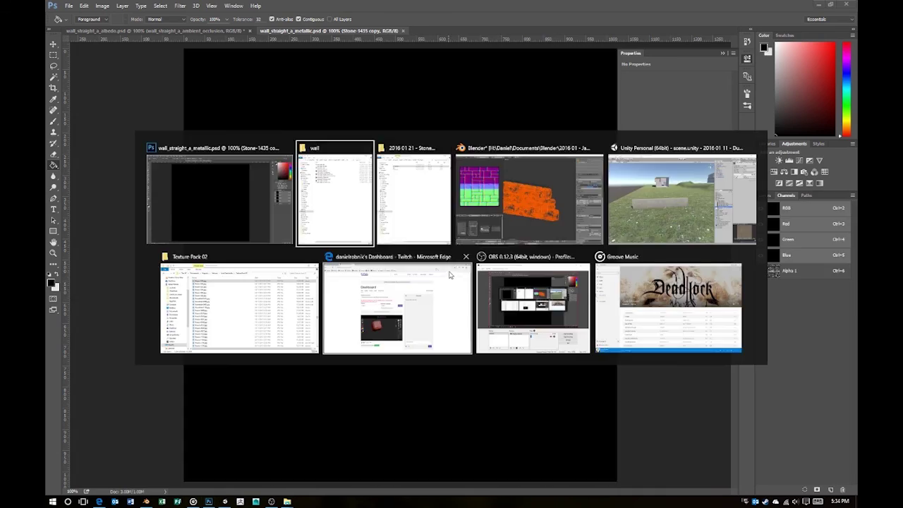
Step: Assign the black metallic map to the wall_straight_a material
scroll(353, 271, up, 2)
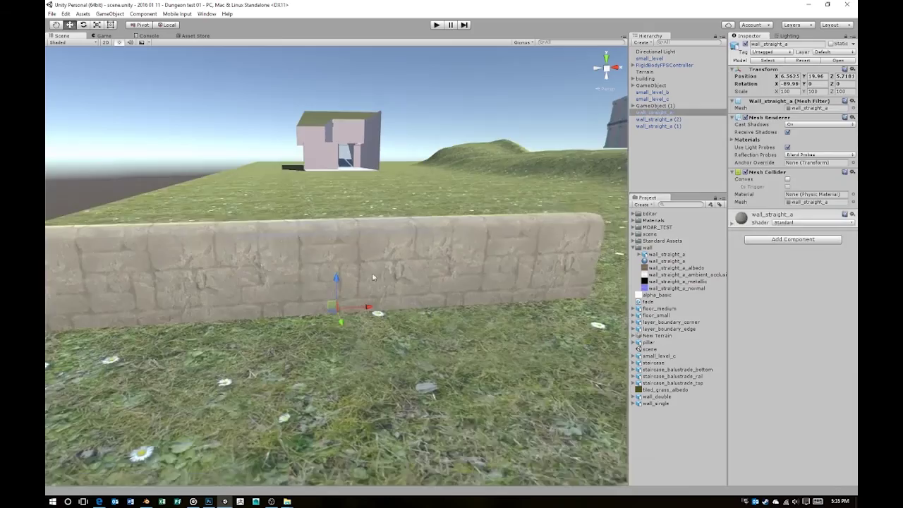
scroll(355, 266, up, 3)
scroll(355, 267, up, 1)
click(671, 263)
drag(666, 281, 738, 90)
click(666, 261)
mouse_move(424, 282)
alt+mouse_down()
mouse_move(522, 311)
mouse_move(403, 195)
alt+mouse_up()
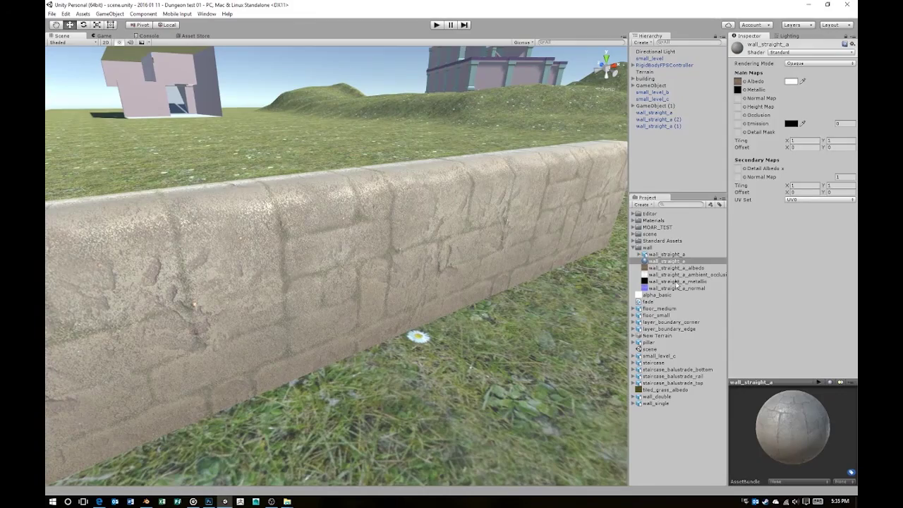
Step: Assign the ambient occlusion and normal maps to wall_straight_a, then inspect the wall
drag(677, 274, 739, 115)
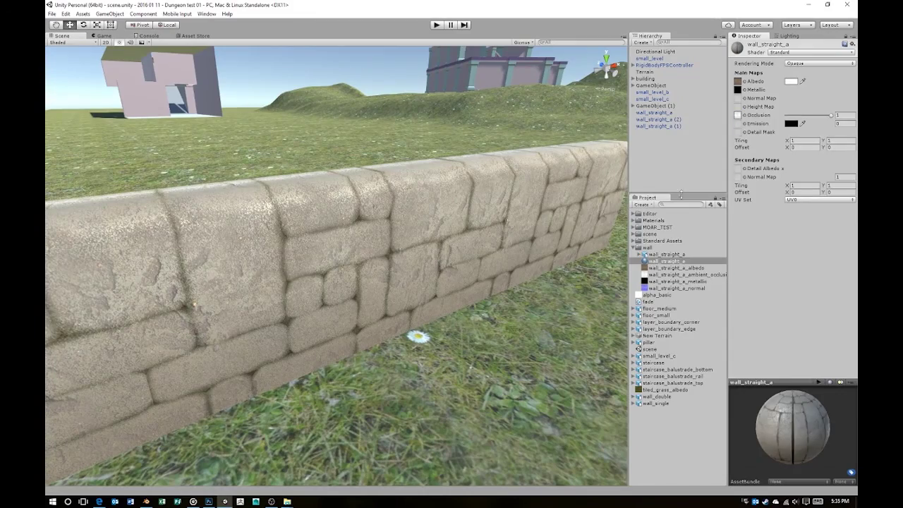
click(676, 288)
click(667, 261)
drag(676, 288, 738, 98)
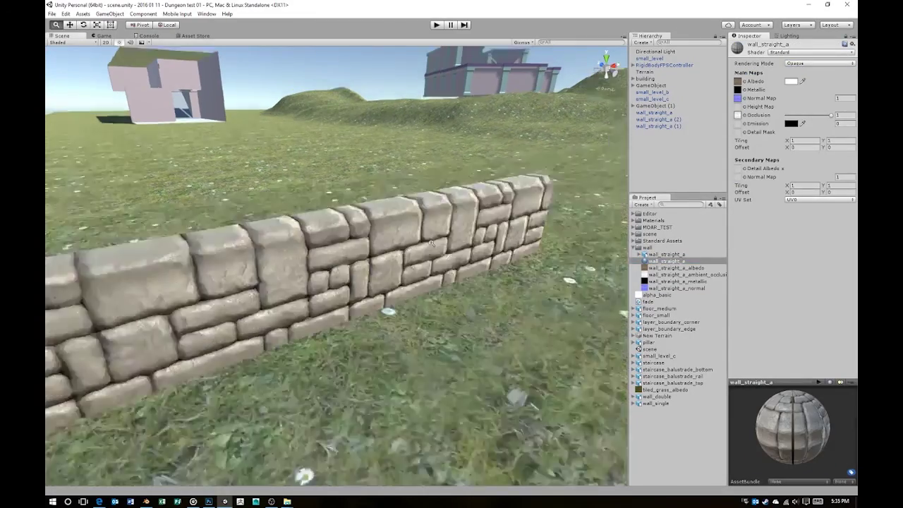
alt+right_drag(421, 299, 423, 303)
alt+drag(423, 304, 425, 309)
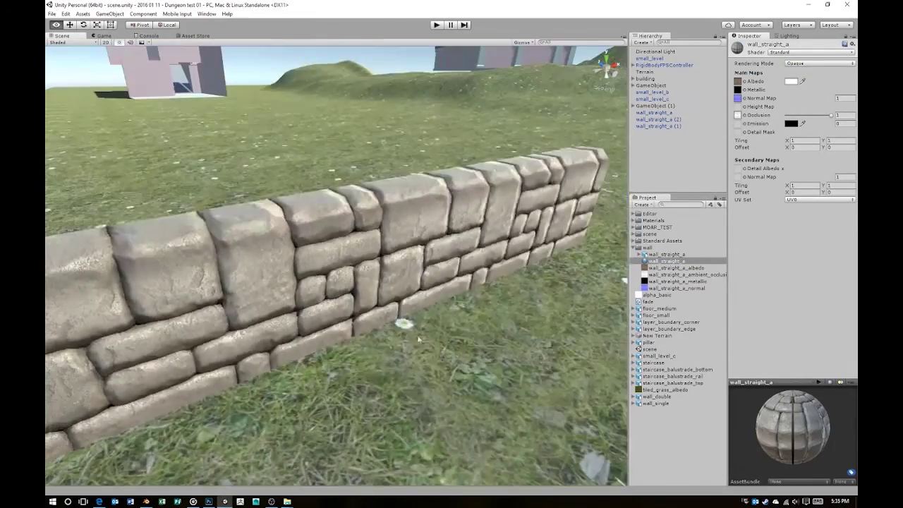
key(alt+Tab)
key(ctrl+w)
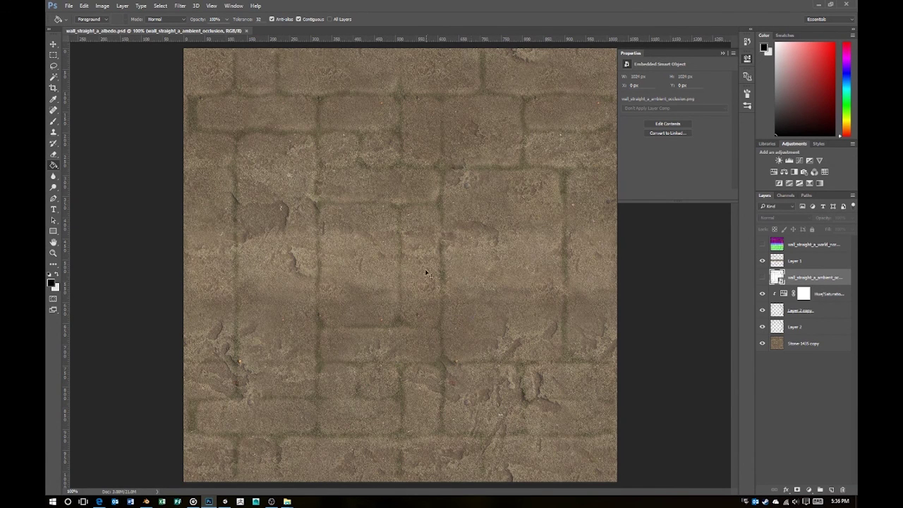
Step: Find the grass_6157 photo via a 'gras' search, open it in Photoshop, and marquee an area
click(287, 501)
click(292, 462)
text(g)
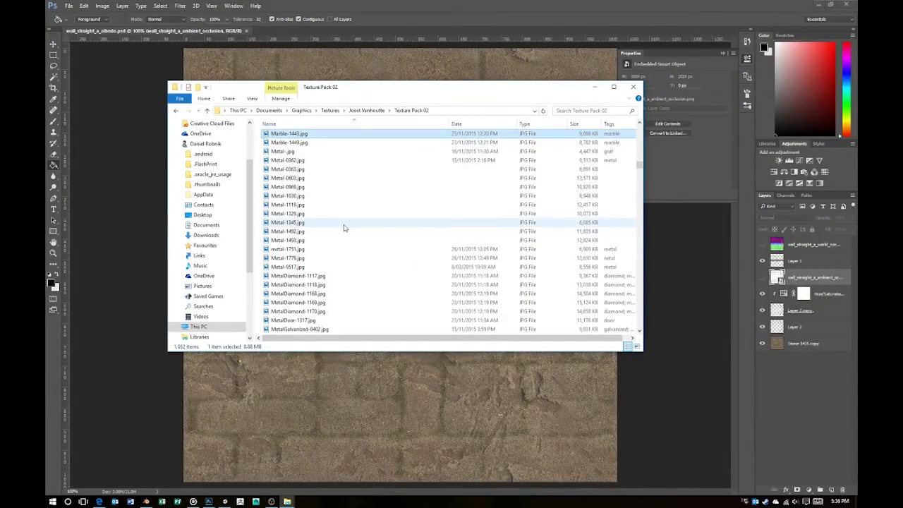
text(ras)
key(Return)
key(Right)
key(Right)
key(Right)
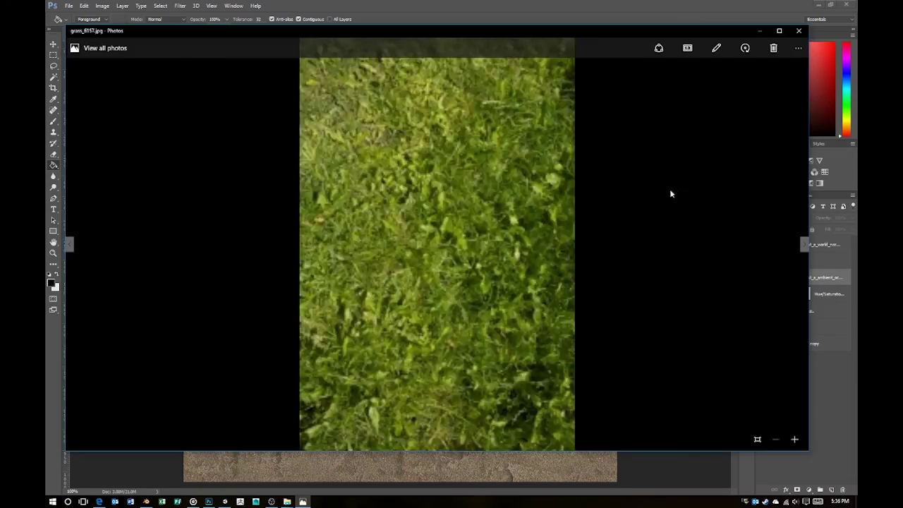
click(798, 32)
drag(278, 161, 496, 377)
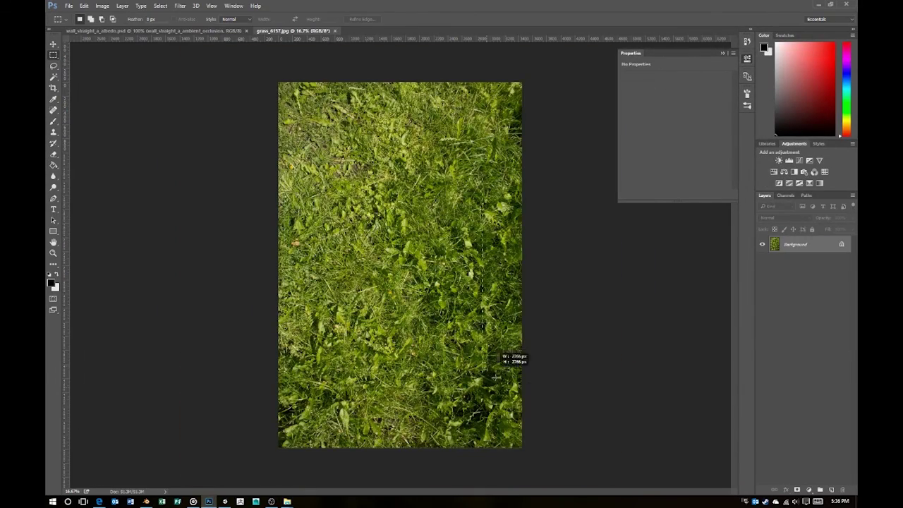
Step: Paste the grass crop into a new 1024-pixel document and scale it to fill the canvas
key(ctrl+n)
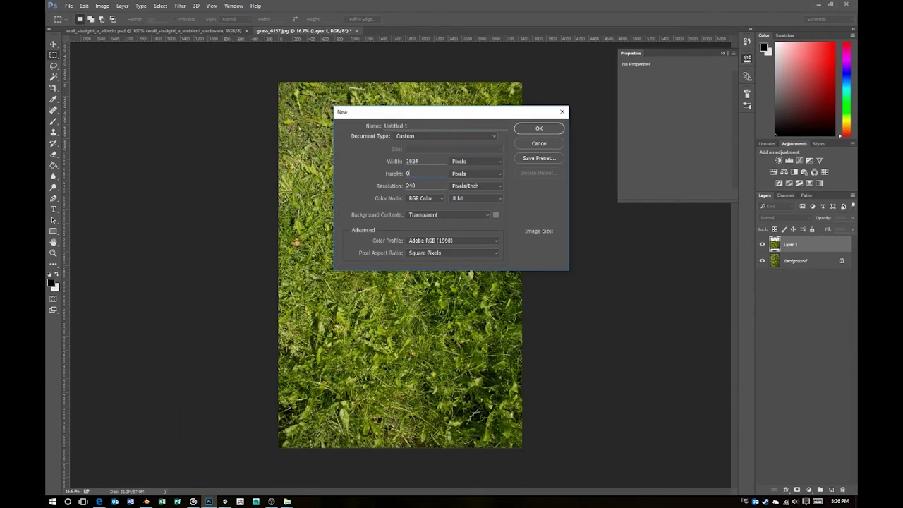
text(1024)
key(Return)
key(ctrl+v)
drag(200, 72, 324, 216)
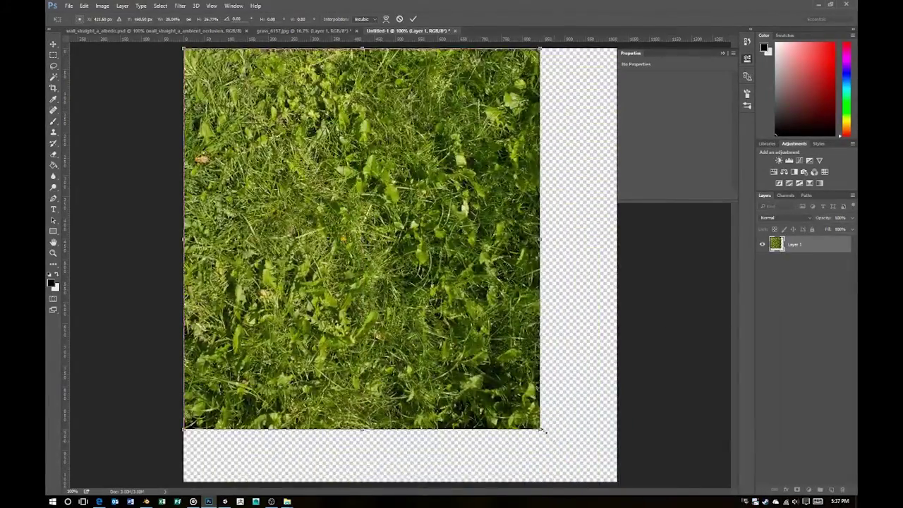
drag(323, 216, 645, 484)
key(Return)
Step: Return to the grass_6157.jpg photo and start a Gaussian Blur on it
click(103, 6)
click(683, 230)
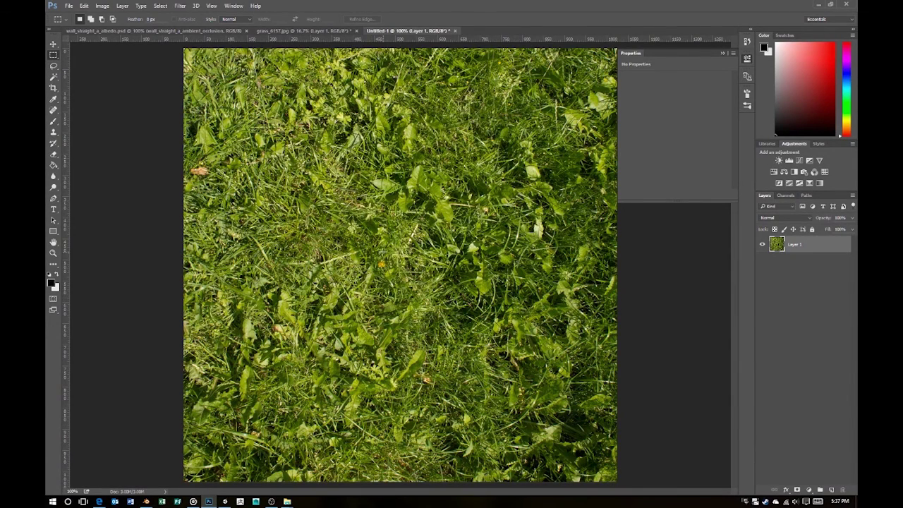
click(304, 30)
click(180, 6)
click(152, 123)
Step: Apply the blur and paste the blurred grass into the new grass document, scaled to fit
key(Return)
key(ctrl+Tab)
key(ctrl+v)
key(ctrl+t)
drag(185, 49, 138, 64)
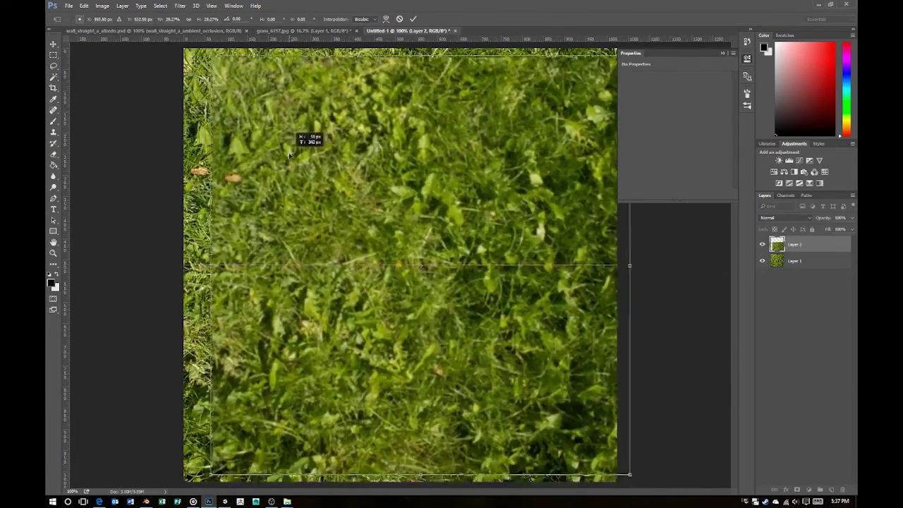
drag(138, 65, 176, 44)
Step: Offset the grass horizontally by 512 pixels with Wrap Around
click(180, 6)
click(151, 211)
key(Return)
click(180, 6)
click(151, 211)
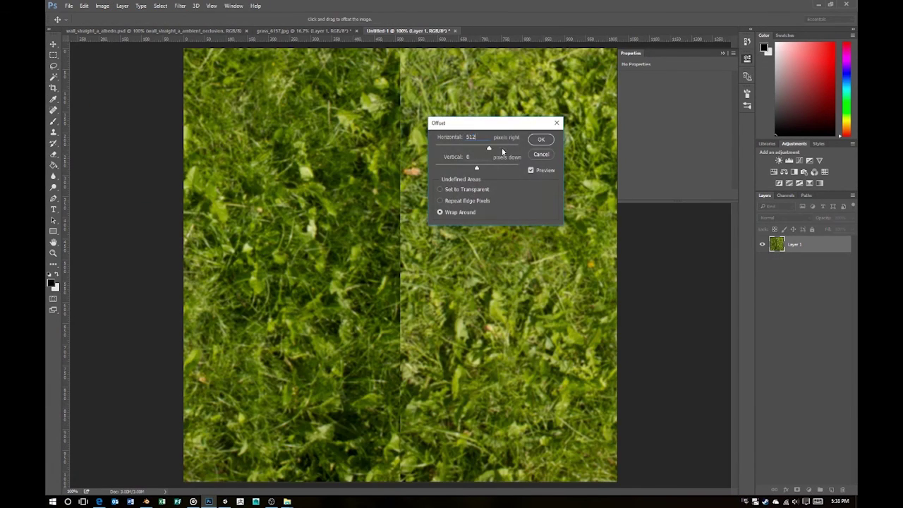
key(Return)
Step: Erase the middle seam on a duplicate layer, offset vertically, erase the remaining seams and merge
key(ctrl+bracketleft)
drag(393, 370, 511, 322)
click(179, 6)
click(152, 211)
key(Return)
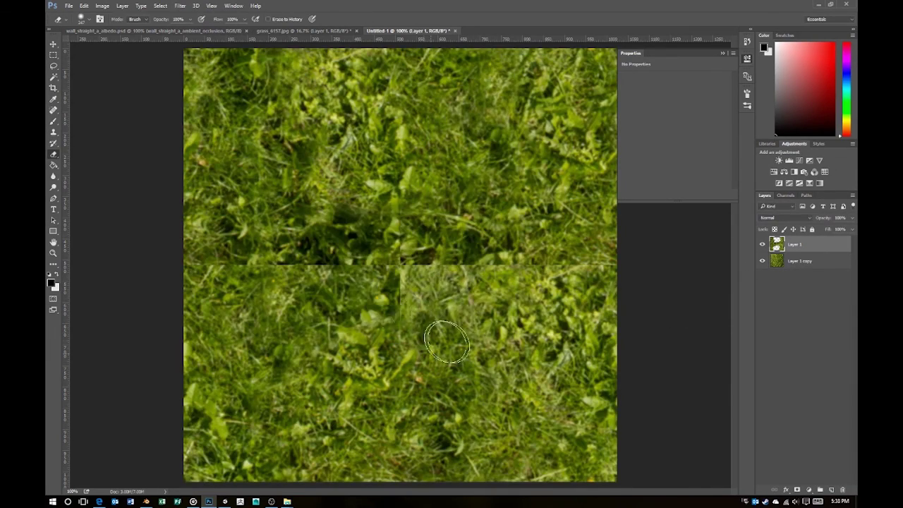
drag(446, 342, 381, 338)
key(ctrl+e)
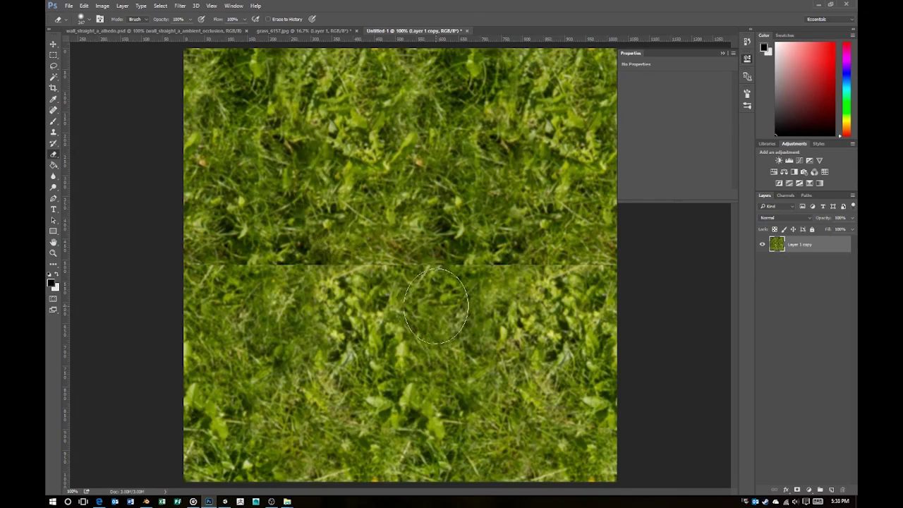
Step: Recheck the tiling with another offset, merge the layers and copy the finished grass texture
key(ctrl+j)
click(180, 5)
click(147, 212)
key(Return)
key(ctrl+e)
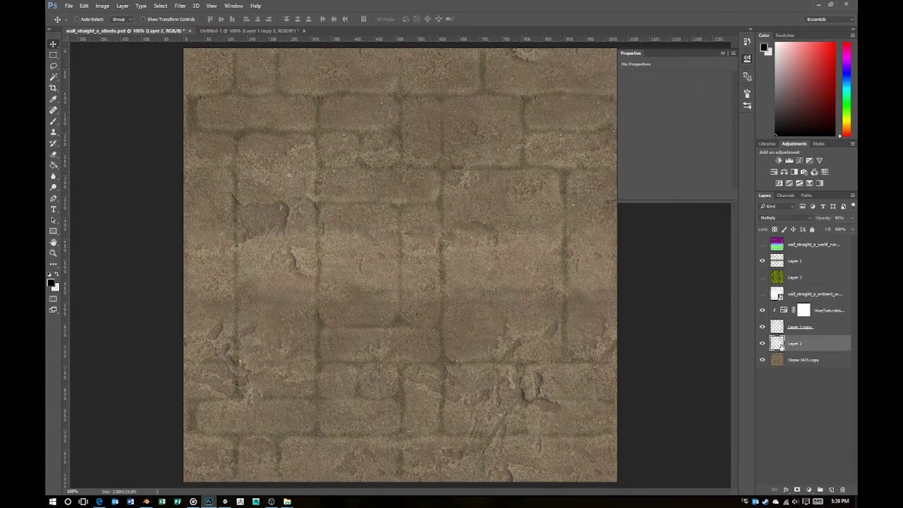
Step: Paste the grass into the albedo beneath the hue adjustment and select the white stone faces
key(ctrl+v)
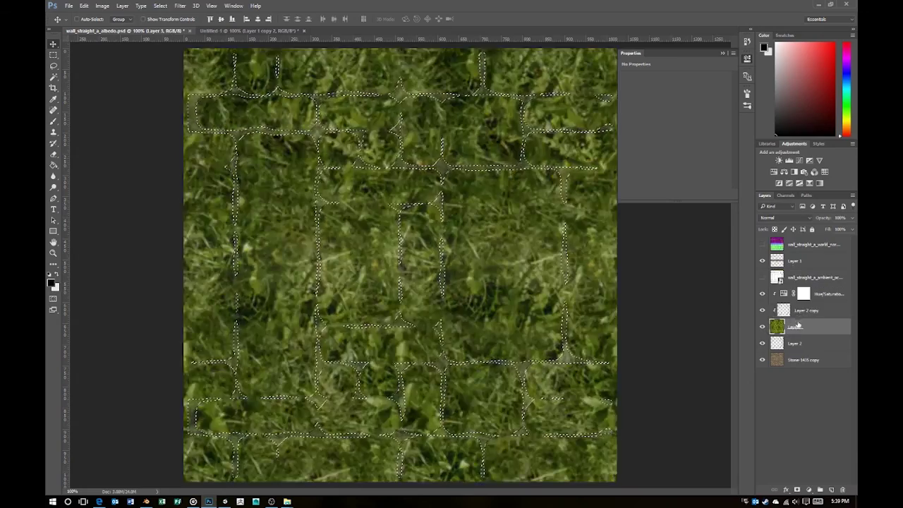
drag(786, 323, 793, 289)
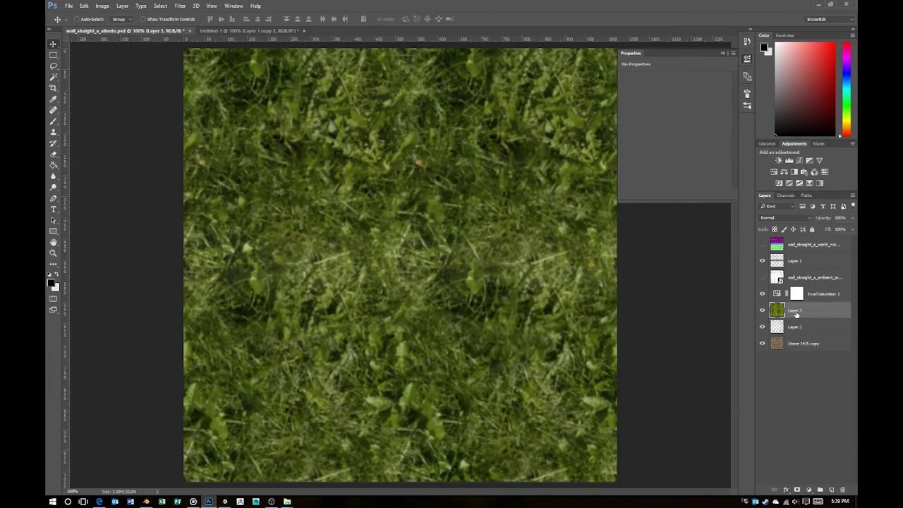
click(803, 281)
click(233, 5)
key(Escape)
click(446, 176)
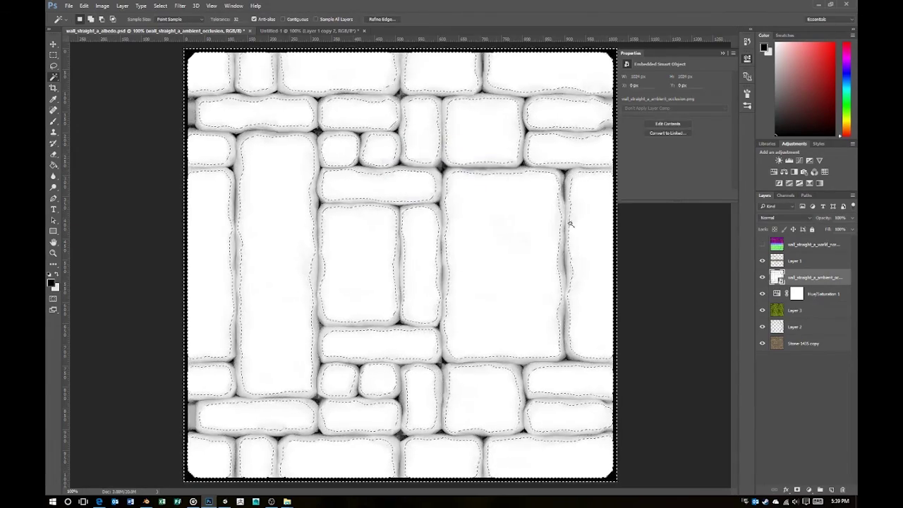
Step: Hide the AO map, delete the grass inside the stones on Layer 3, and lower its opacity to about 20%
key(ctrl+comma)
key(alt+bracketleft)
key(alt+bracketleft)
key(Delete)
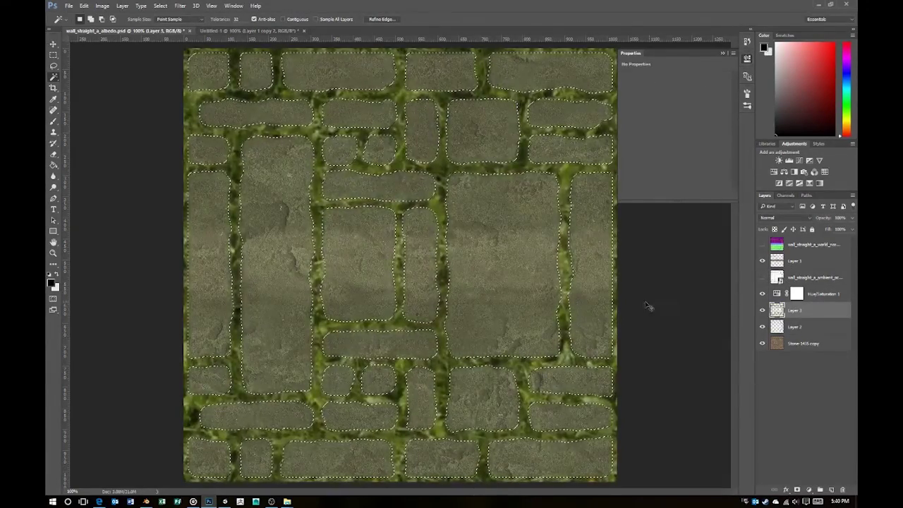
drag(853, 218, 825, 231)
Step: Move Layer 2 above Layer 3 and clip the Hue/Saturation tint to Layer 3
click(796, 326)
key(ctrl+bracketright)
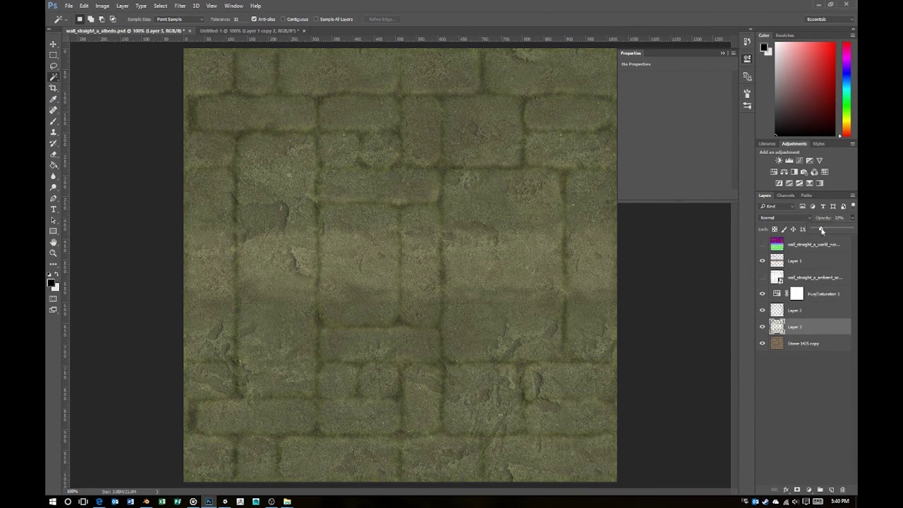
drag(803, 312, 804, 317)
alt+click(815, 319)
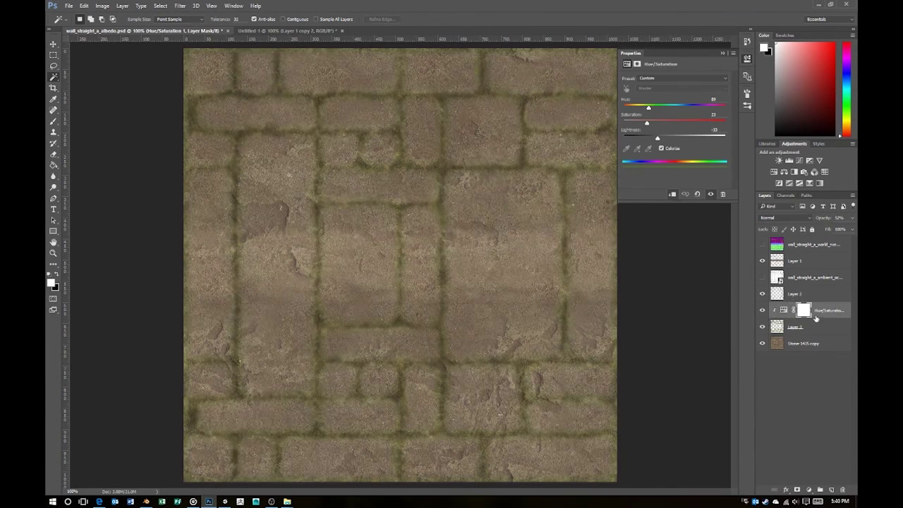
click(795, 326)
click(853, 218)
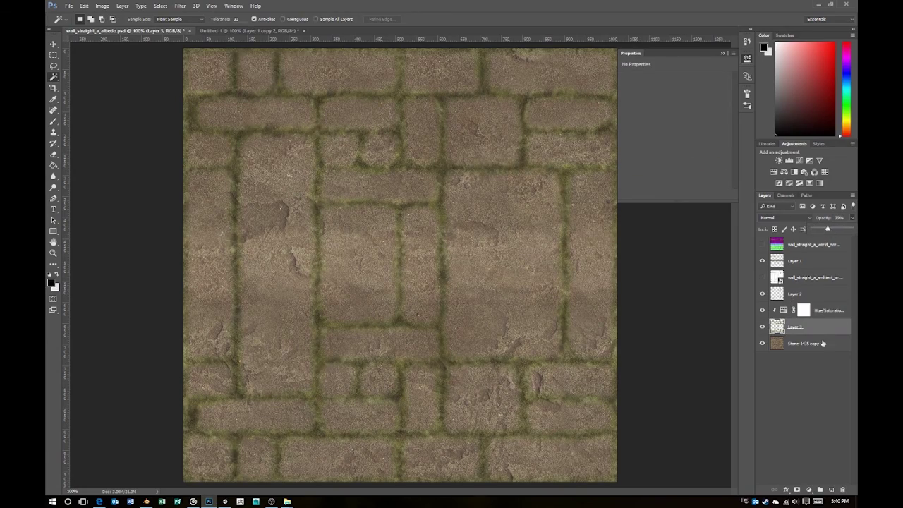
Step: Check the wall in Unity, then select from the world normals layer and contract the selection
key(alt+Tab)
key(alt+Tab)
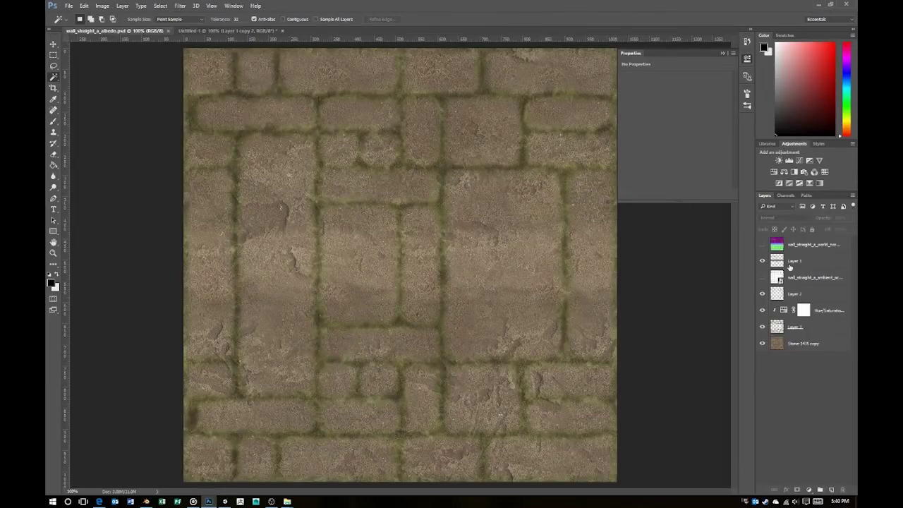
click(811, 244)
click(762, 245)
key(shift+F6)
key(Return)
click(815, 321)
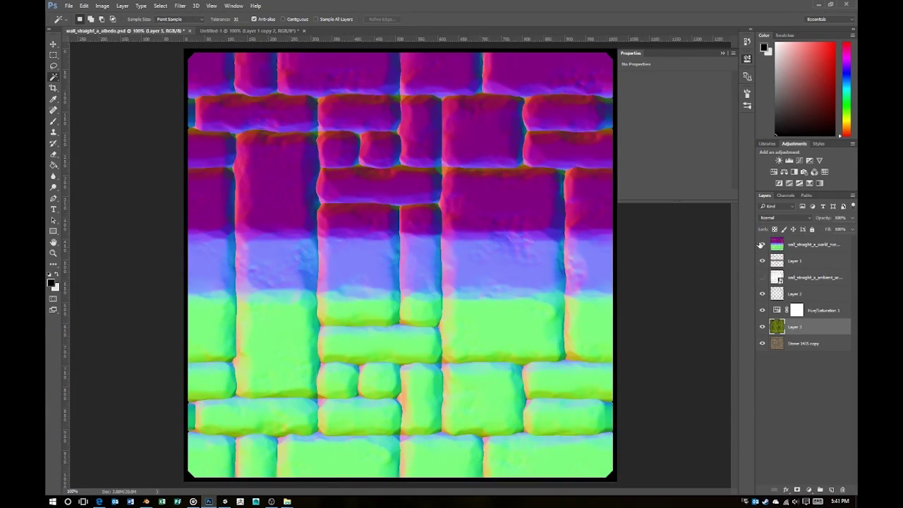
Step: Add the upper bricks to the selection using the world normals layer, then hide it
click(761, 244)
click(761, 244)
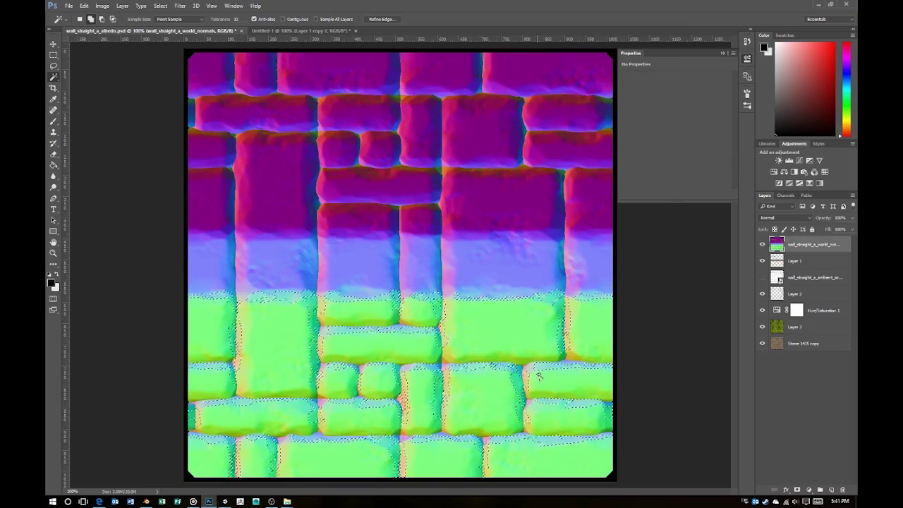
shift+click(552, 211)
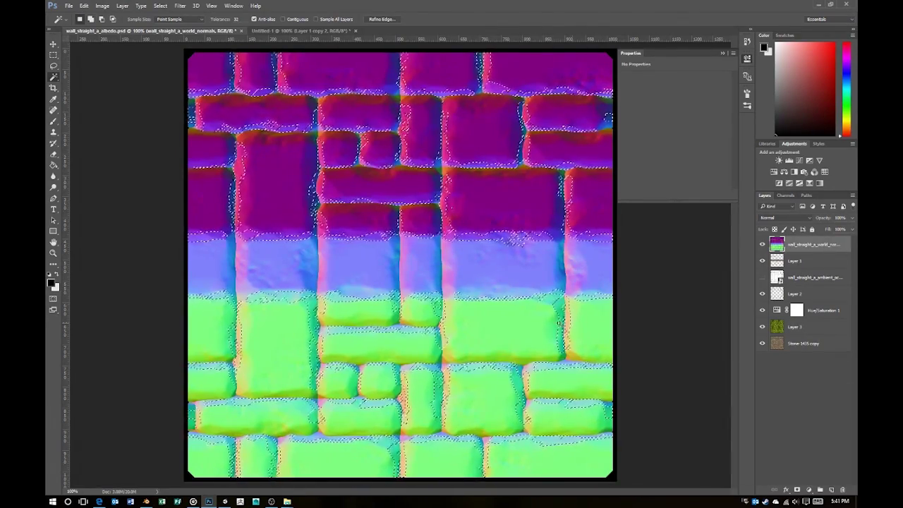
click(805, 327)
click(762, 244)
Step: Delete the grass on Layer 3 inside the contracted brick selection and deselect
key(Delete)
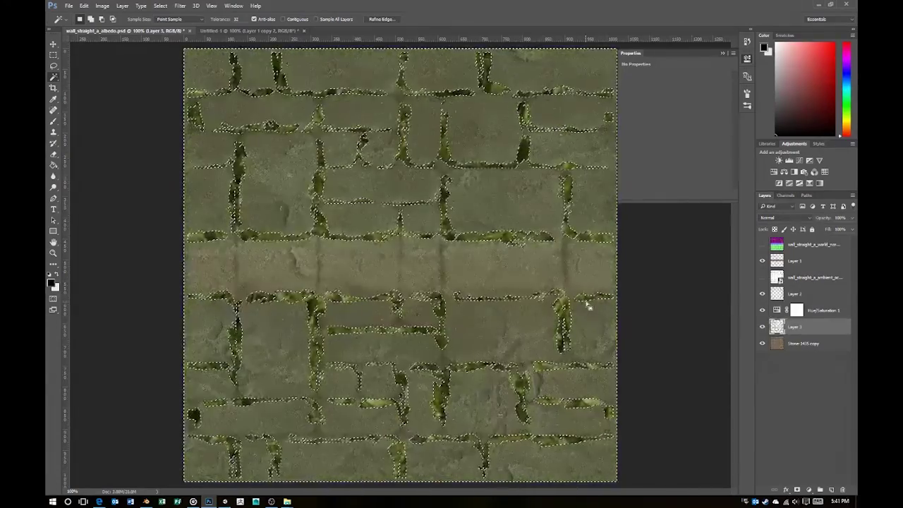
key(ctrl+z)
key(Return)
key(Delete)
key(ctrl+d)
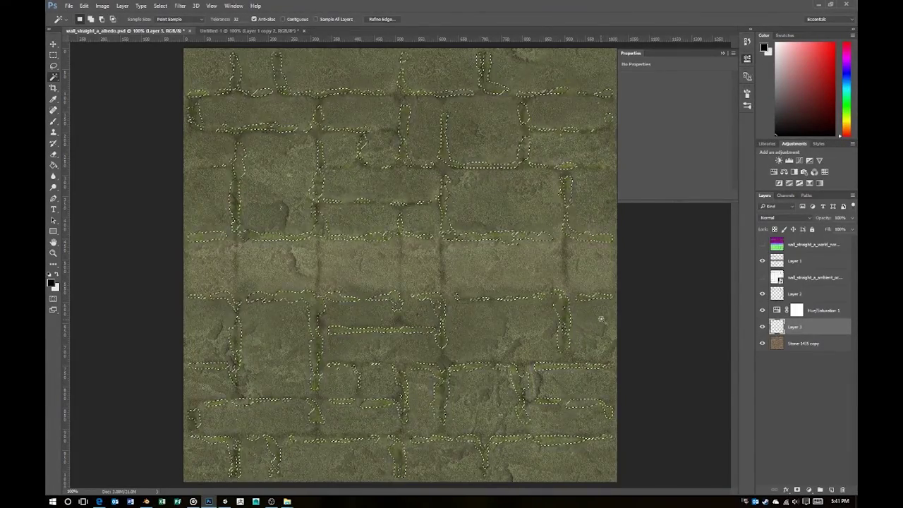
key(ctrl+d)
Step: Paste the grass texture into the wall at quarter size and tile it across all four quarters
key(ctrl+Tab)
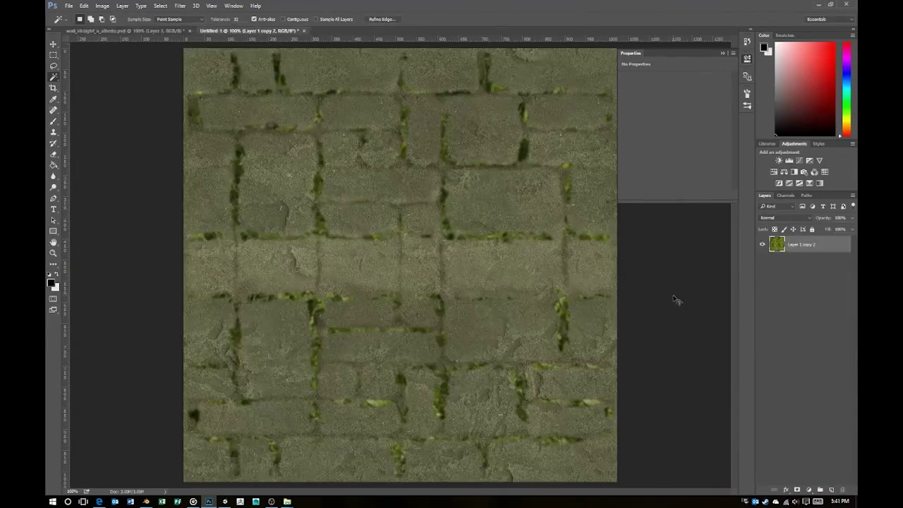
key(ctrl+c)
key(ctrl+Tab)
key(ctrl+v)
key(ctrl+t)
drag(617, 482, 401, 267)
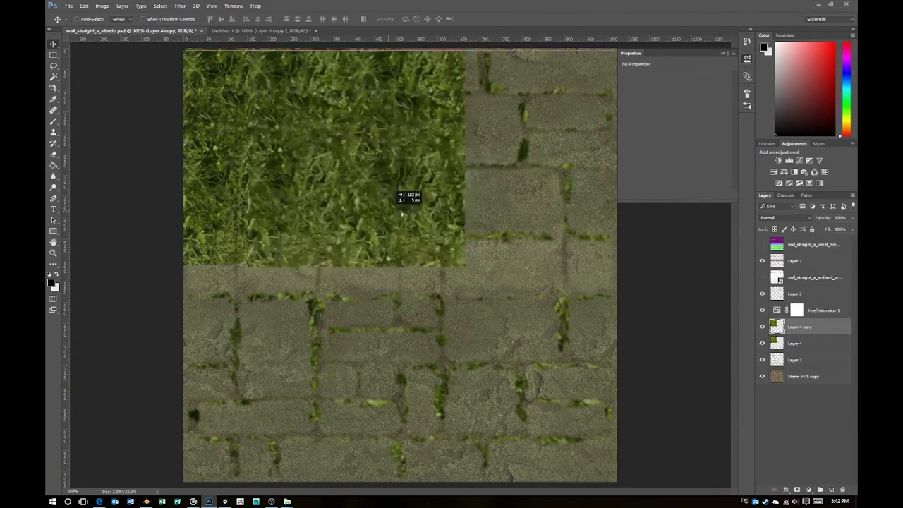
alt+drag(316, 212, 540, 195)
key(ctrl+e)
mouse_move(537, 106)
mouse_down()
mouse_move(521, 316)
mouse_move(554, 346)
mouse_up()
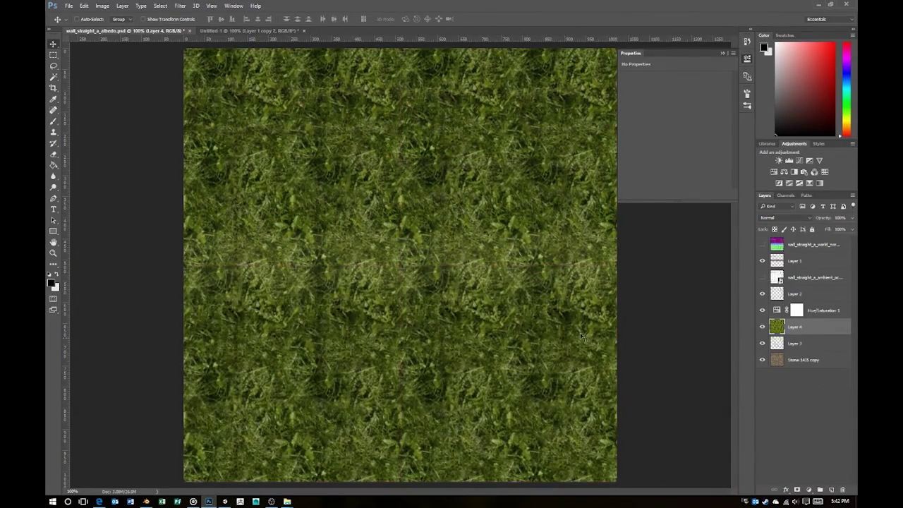
Step: Delete the tiled grass over the stones and clip the Hue/Saturation tint to Layer 4
ctrl+click(777, 344)
key(Delete)
click(794, 343)
key(ctrl+d)
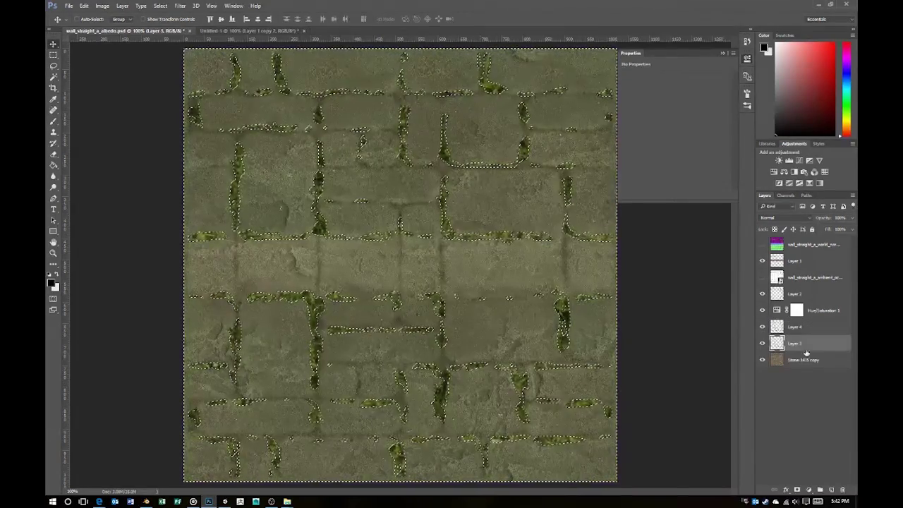
alt+click(825, 318)
Step: Add a Curves adjustment that lightens the stone toward grey
click(799, 161)
drag(681, 141, 688, 124)
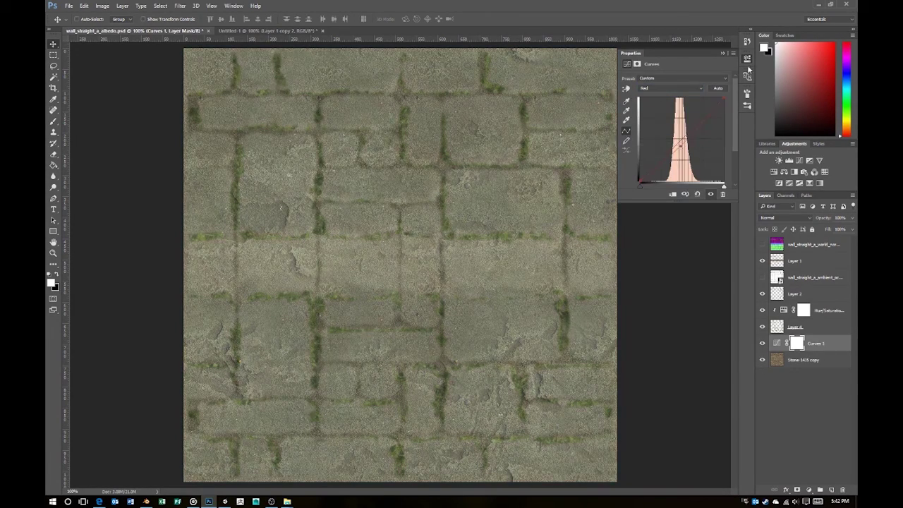
click(809, 361)
click(747, 106)
click(747, 94)
click(747, 41)
click(748, 60)
double_click(777, 343)
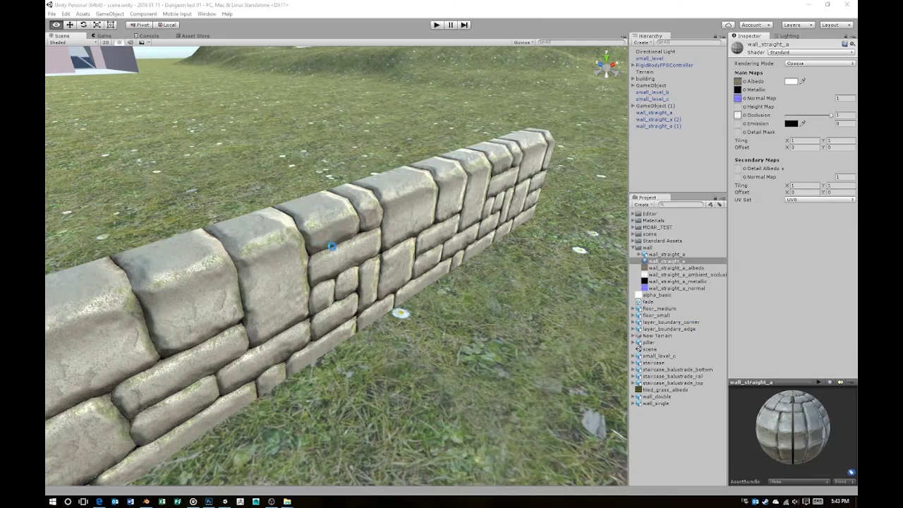
Step: Fly the Unity camera to face the grey, grass-grooved wall_straight_a wall
right_drag(477, 271, 476, 236)
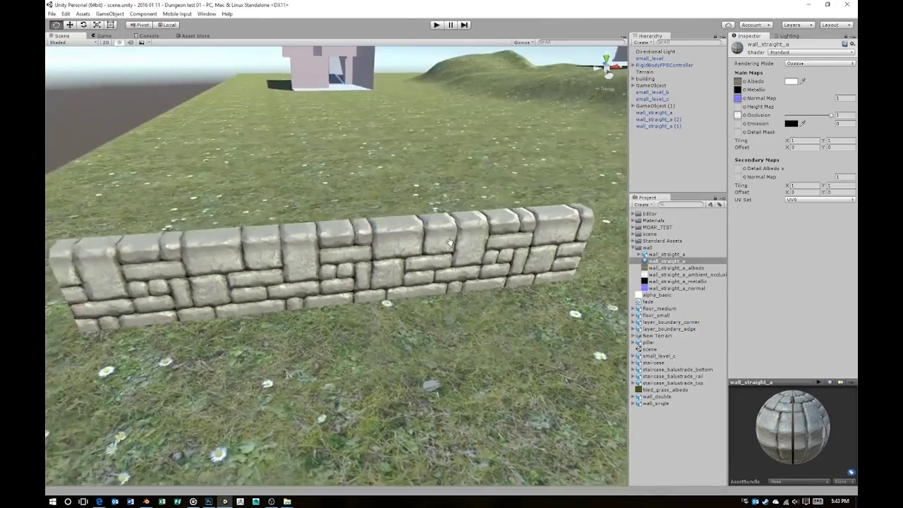
key(alt+Tab)
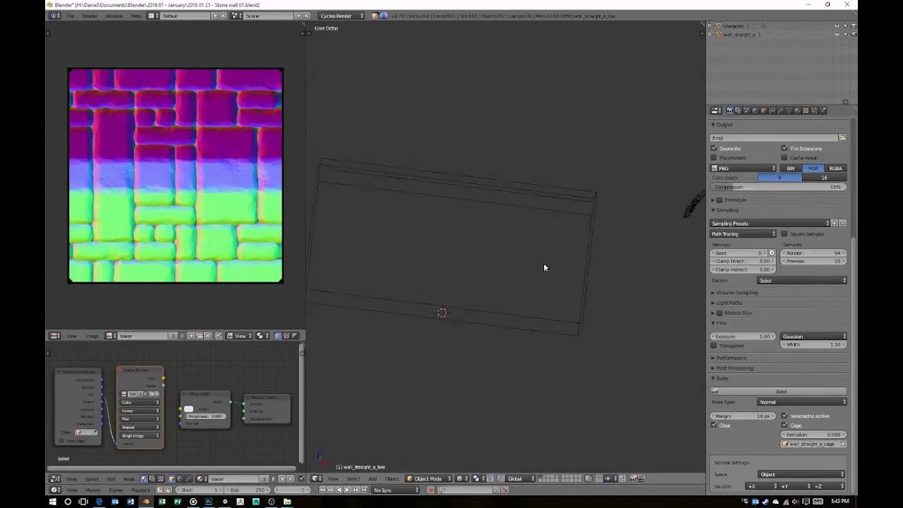
Step: Make two copies of the wall to its right in front view, then delete the side copies
key(KP_1)
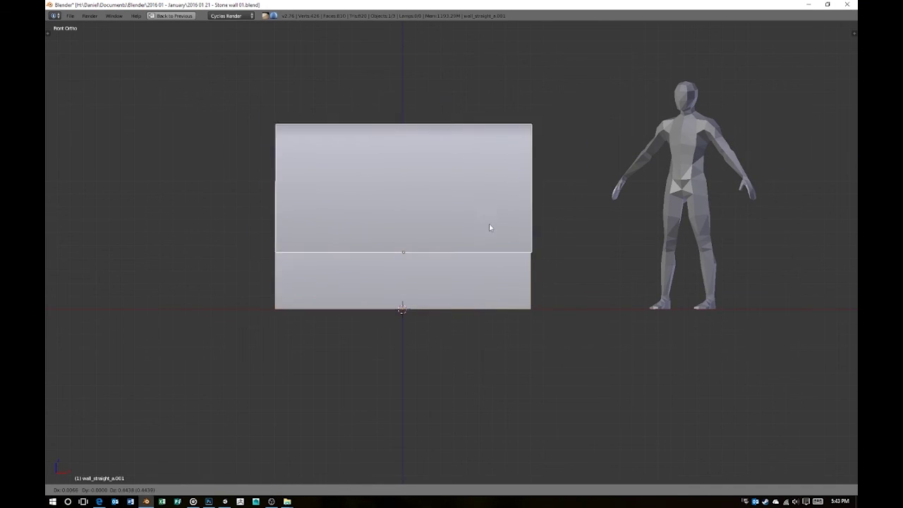
scroll(484, 219, down, 4)
key(shift+d)
click(582, 269)
key(shift+d)
click(679, 276)
right_click(466, 249)
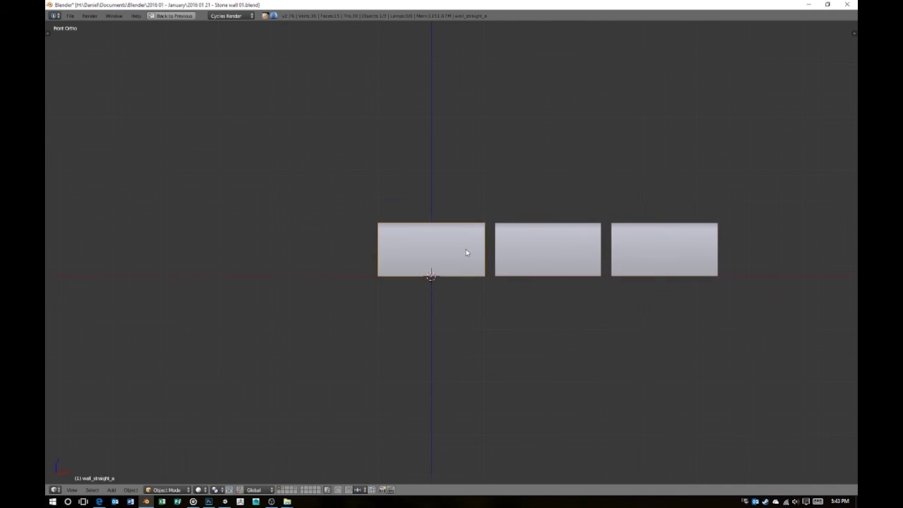
key(ctrl+Up)
click(748, 34)
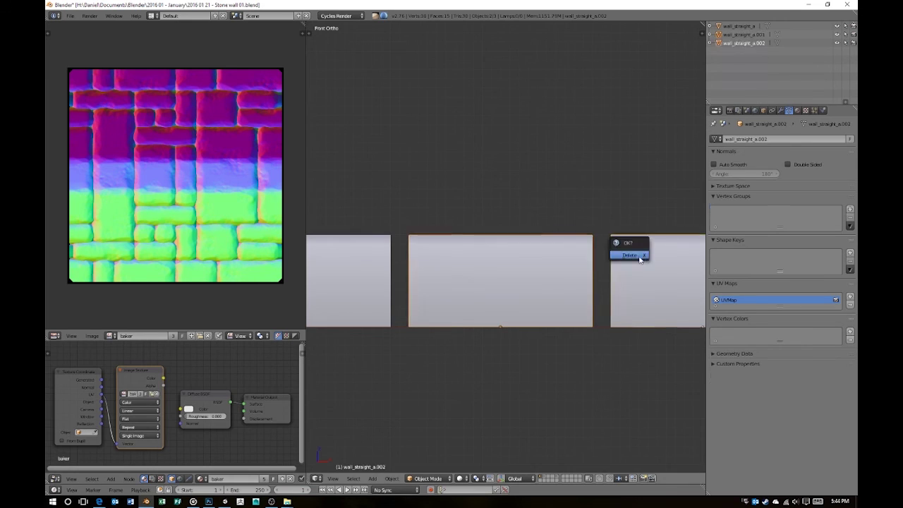
click(644, 255)
Step: In Edit Mode, cut a horizontal edge loop across the wall and slide it into place
key(ctrl+Up)
middle_drag(470, 262, 395, 233)
key(Tab)
key(ctrl+r)
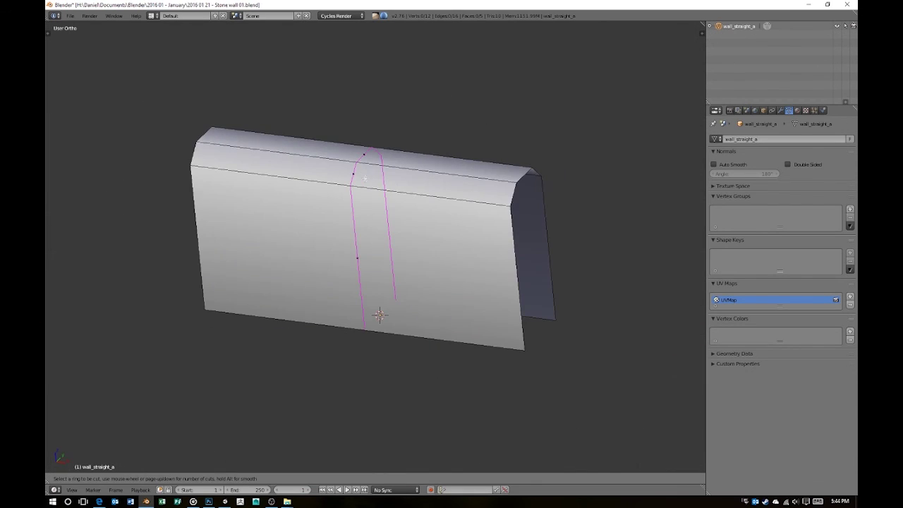
middle_drag(426, 282, 403, 282)
click(383, 244)
key(alt+z)
mouse_move(531, 259)
middle_down()
mouse_move(288, 228)
mouse_move(244, 267)
middle_up()
click(471, 254)
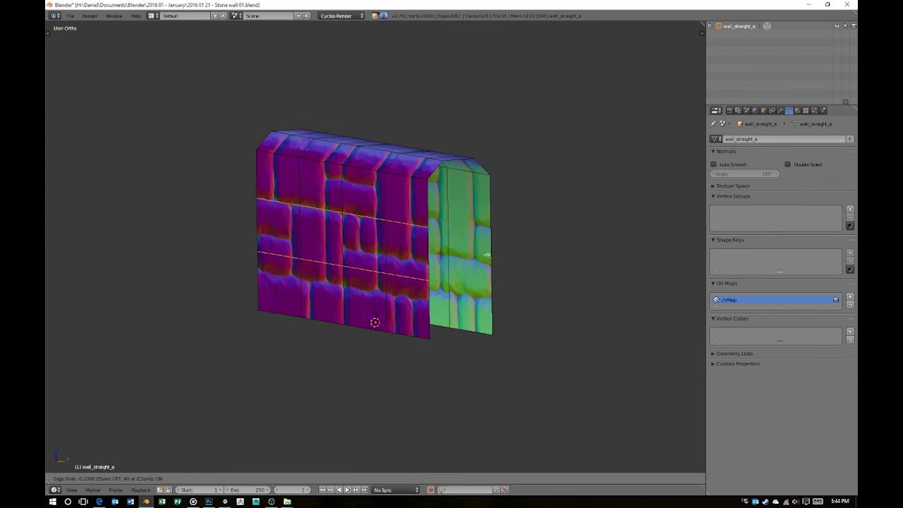
Step: Widen the wall base by scaling its bottom vertices along X from the right side view
mouse_move(508, 264)
middle_down()
mouse_move(228, 262)
mouse_move(291, 261)
middle_up()
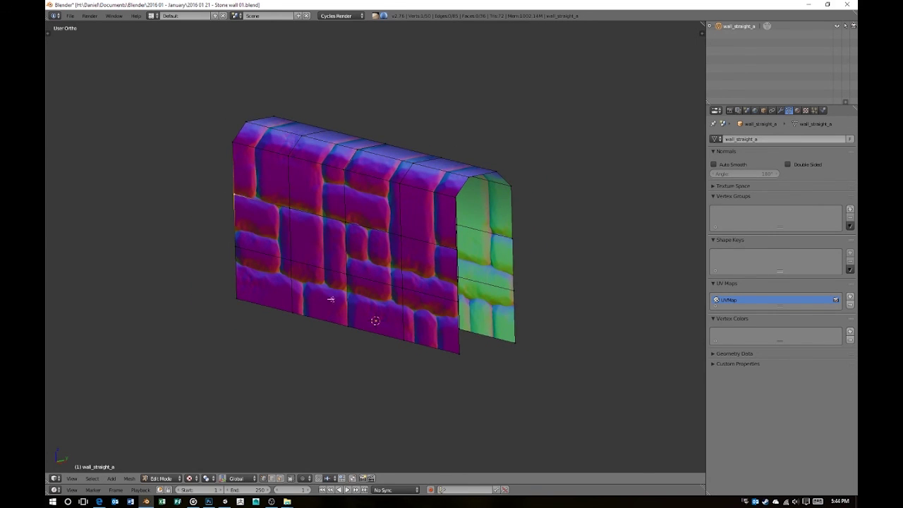
key(KP_3)
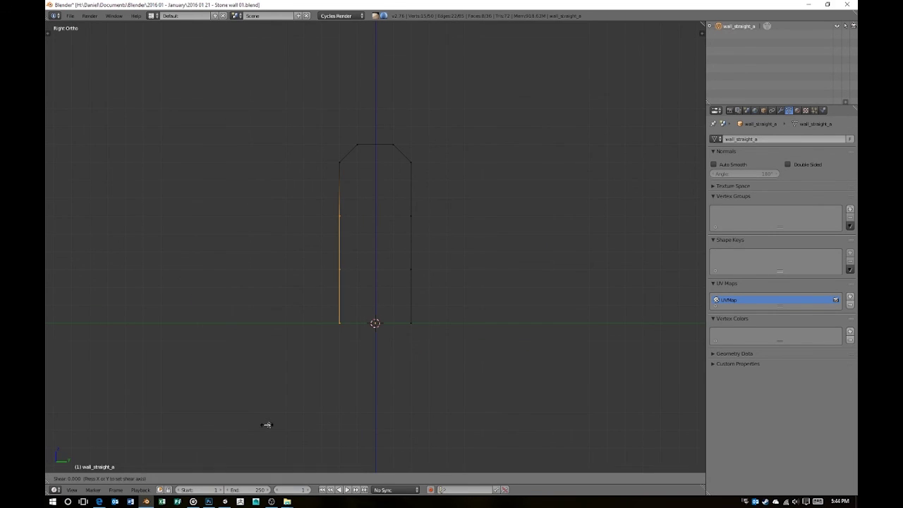
key(s)
key(x)
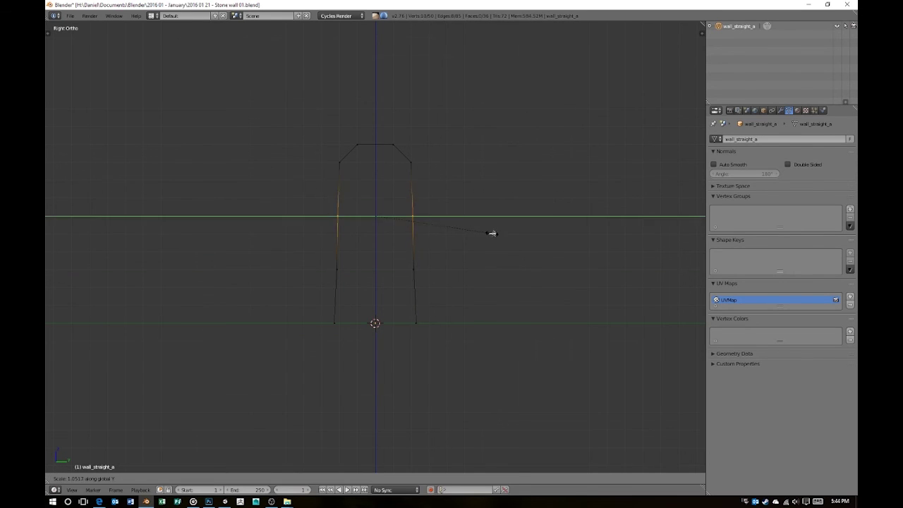
mouse_move(327, 226)
middle_down()
mouse_move(398, 341)
mouse_move(306, 240)
middle_up()
right_click(398, 340)
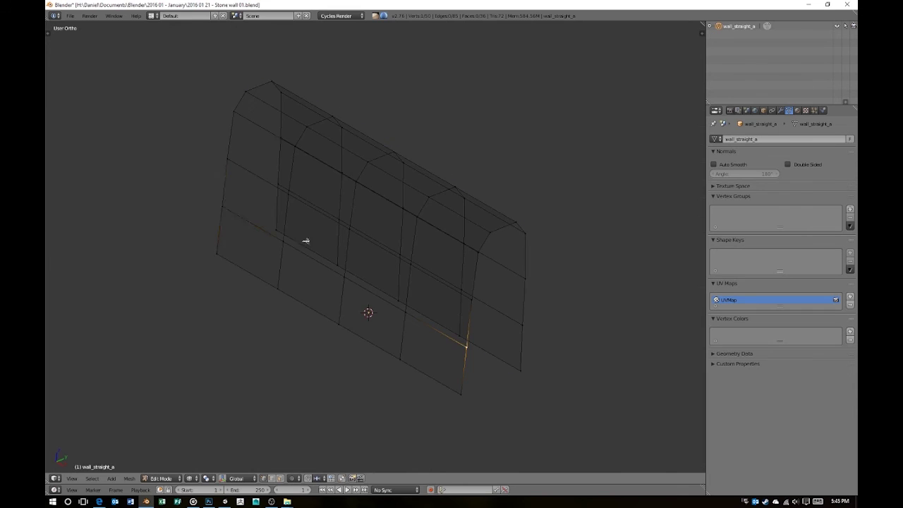
Step: Inspect the selected corner vertex from the top view, toggling between solid and wireframe shading
key(KP_7)
key(z)
middle_drag(510, 298, 557, 275)
key(z)
key(KP_7)
click(600, 218)
middle_drag(600, 218, 560, 212)
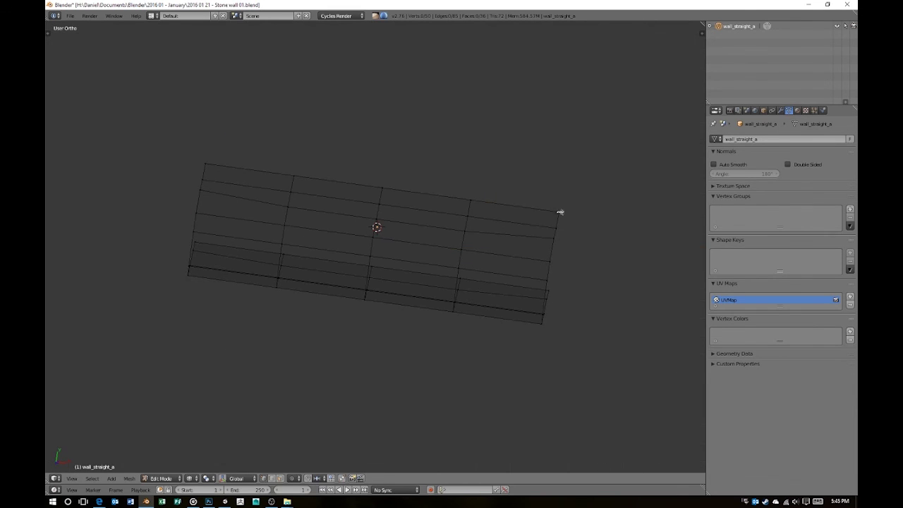
key(KP_7)
Step: Slide the end vertices outward along Y by about 1.05 and return to Object Mode
key(g)
key(y)
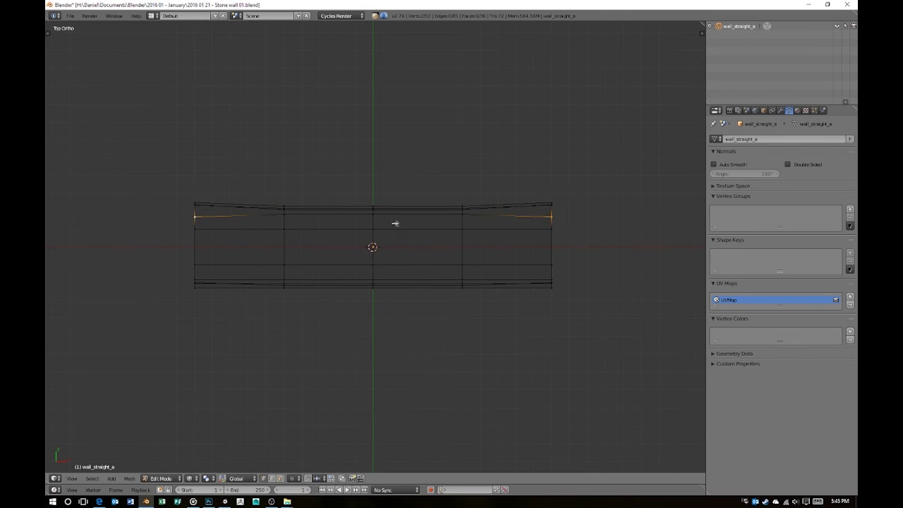
key(z)
middle_drag(396, 224, 248, 261)
key(KP_7)
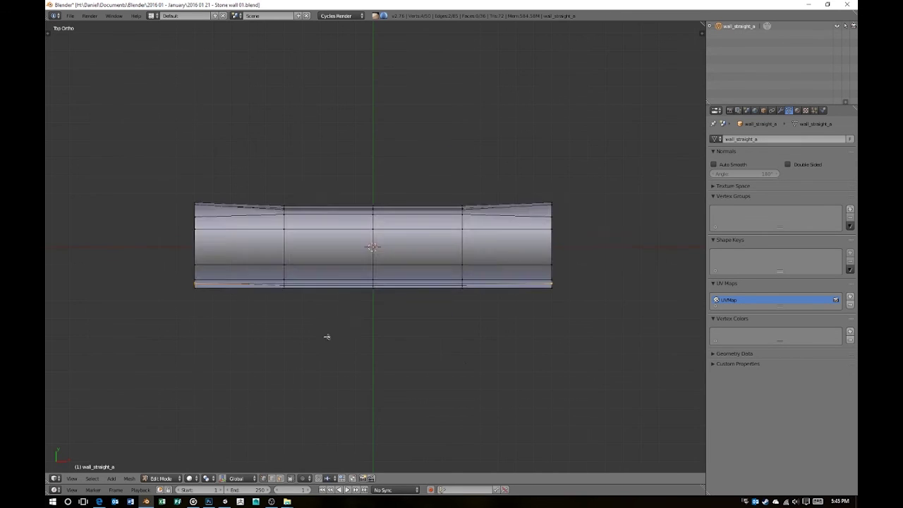
key(z)
key(g)
key(y)
click(473, 324)
key(Tab)
middle_drag(474, 324, 374, 234)
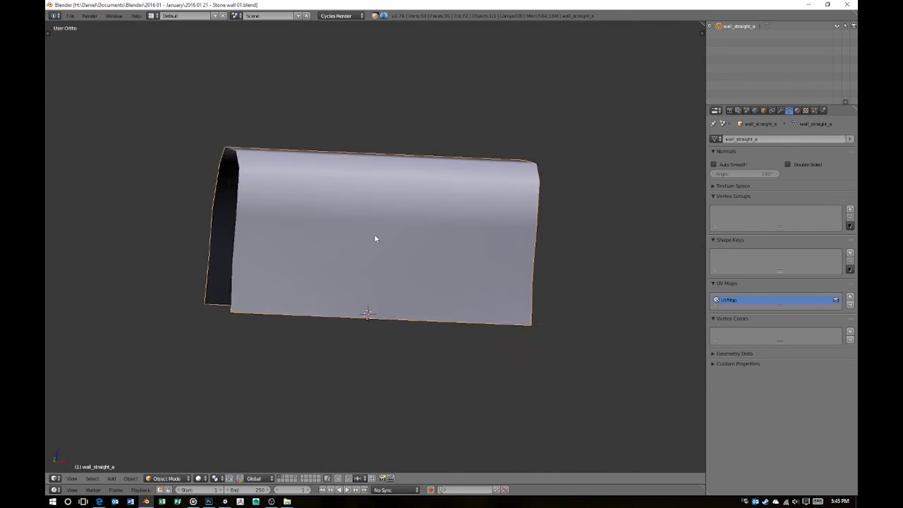
Step: Remove the stray duplicated wall copies by undoing them
key(shift+d)
key(shift+d)
click(233, 282)
mouse_move(233, 281)
middle_down()
mouse_move(396, 311)
mouse_move(374, 304)
middle_up()
scroll(396, 311, up, 3)
shift+right_click(134, 153)
key(ctrl+z)
key(ctrl+z)
key(ctrl+z)
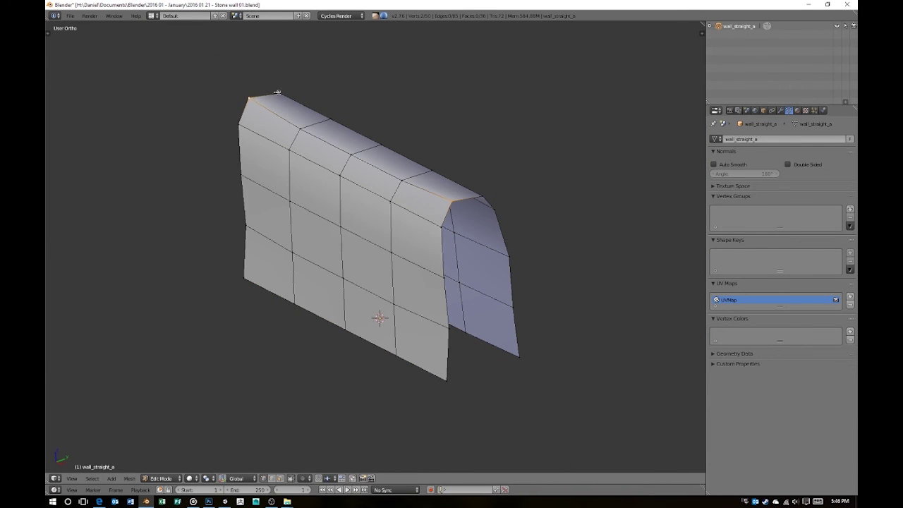
Step: In top view, move the picked top-edge vertices of the wall
right_click(394, 145)
middle_drag(395, 146, 332, 247)
key(KP_7)
key(z)
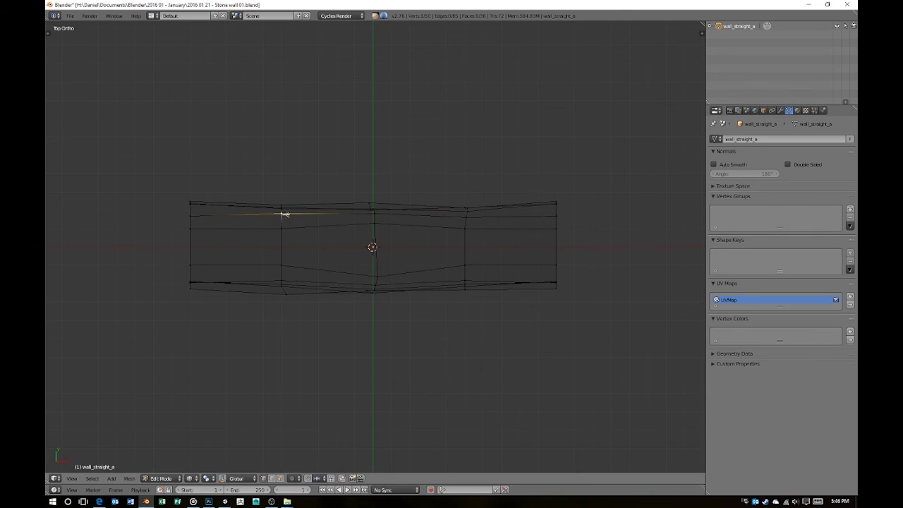
click(286, 289)
middle_drag(286, 288, 275, 336)
Step: Lower the top vertex in front view for a slight dip, then overwrite wall_straight_a.fbx
key(z)
key(KP_1)
key(z)
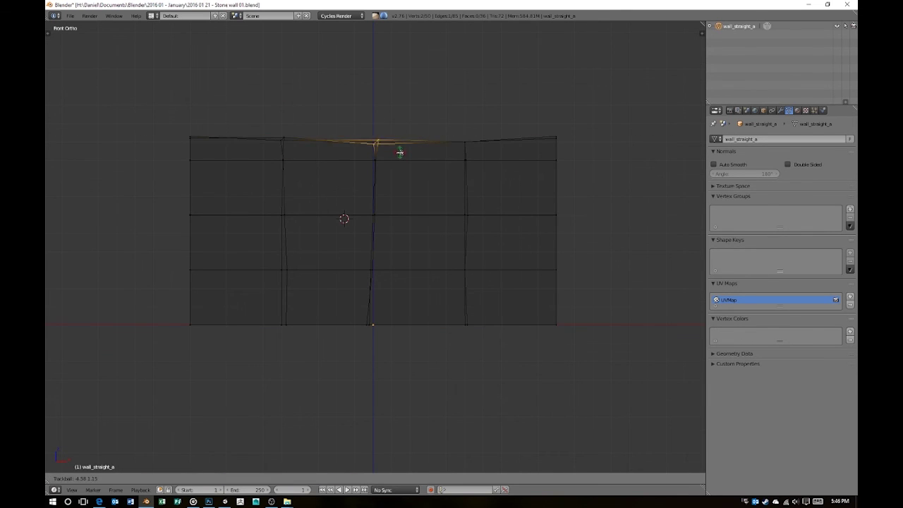
key(z)
mouse_move(400, 151)
middle_down()
mouse_move(459, 271)
mouse_move(477, 232)
middle_up()
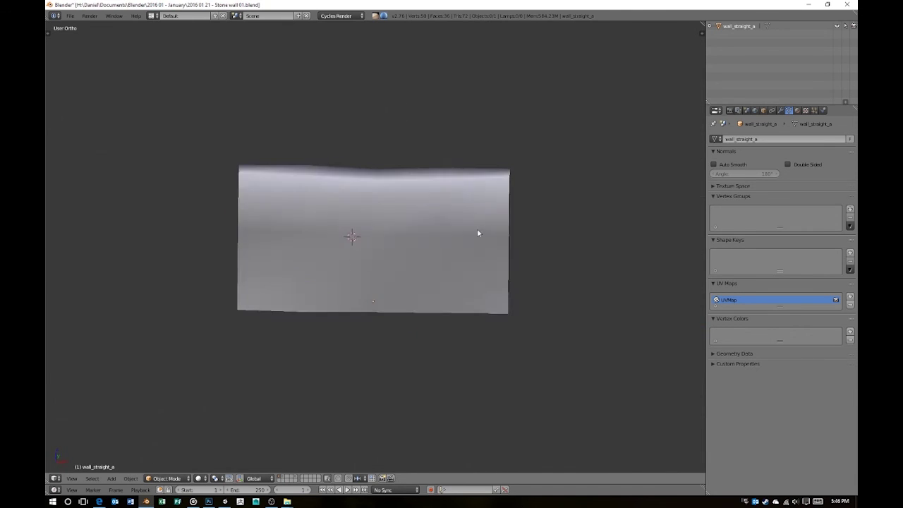
double_click(176, 66)
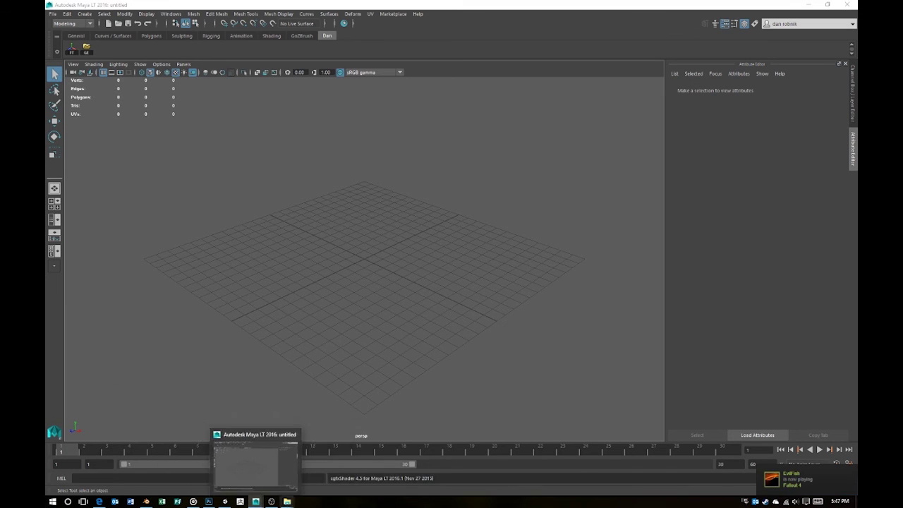
Step: Load wall_straight_a.fbx into Maya LT and export it to Unity's Assets/wall folder
click(356, 463)
click(254, 462)
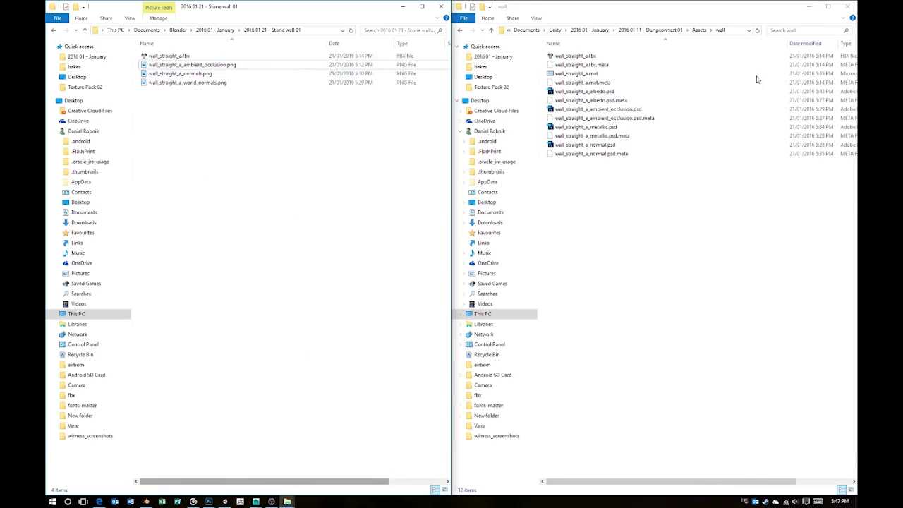
drag(170, 55, 271, 59)
click(516, 50)
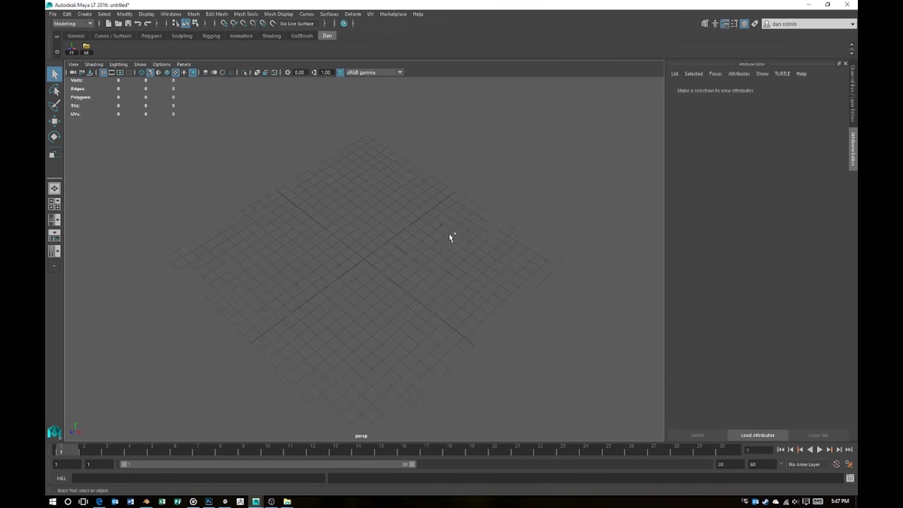
key(alt+Tab)
key(alt+Tab)
key(alt+Tab)
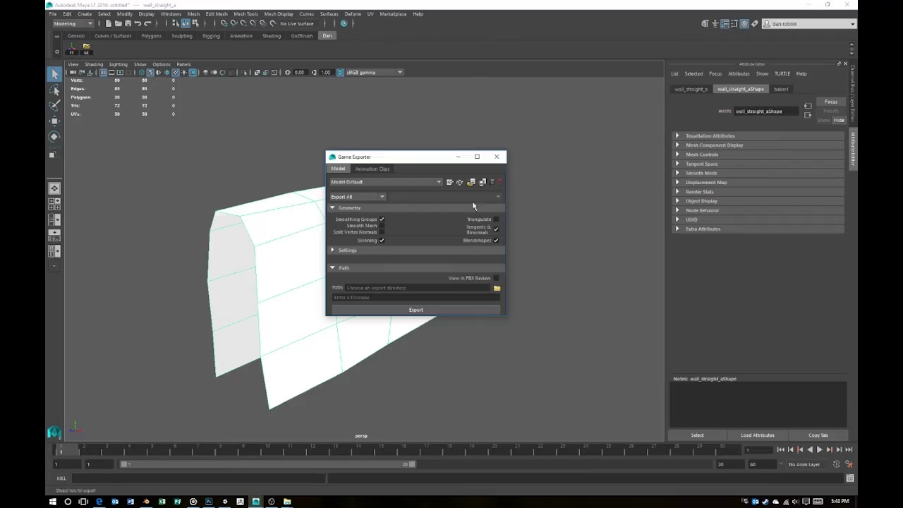
click(416, 373)
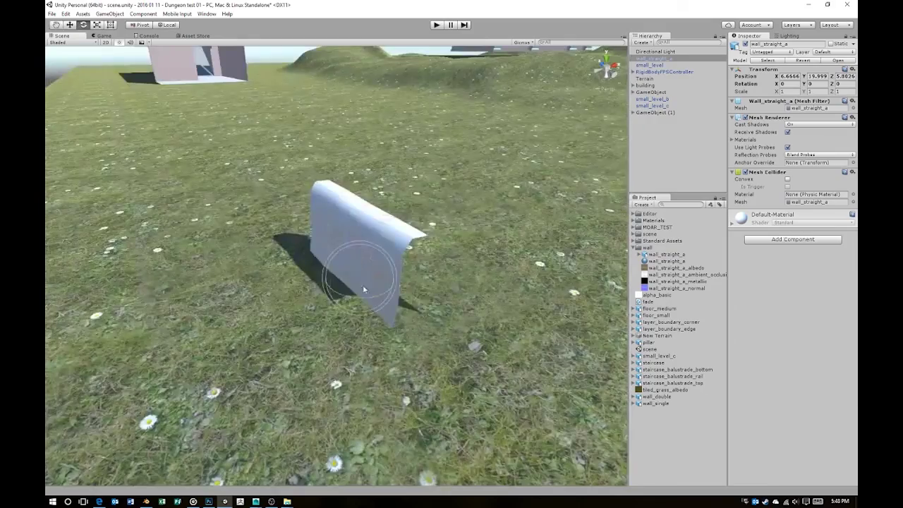
Step: Rotate the wall -90° around Y in Unity
drag(364, 290, 429, 284)
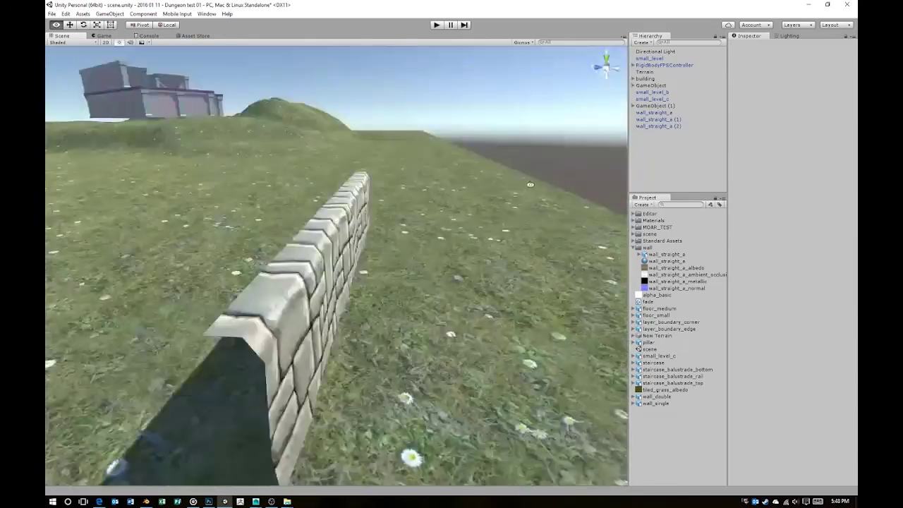
right_drag(531, 185, 375, 326)
key(alt+Tab)
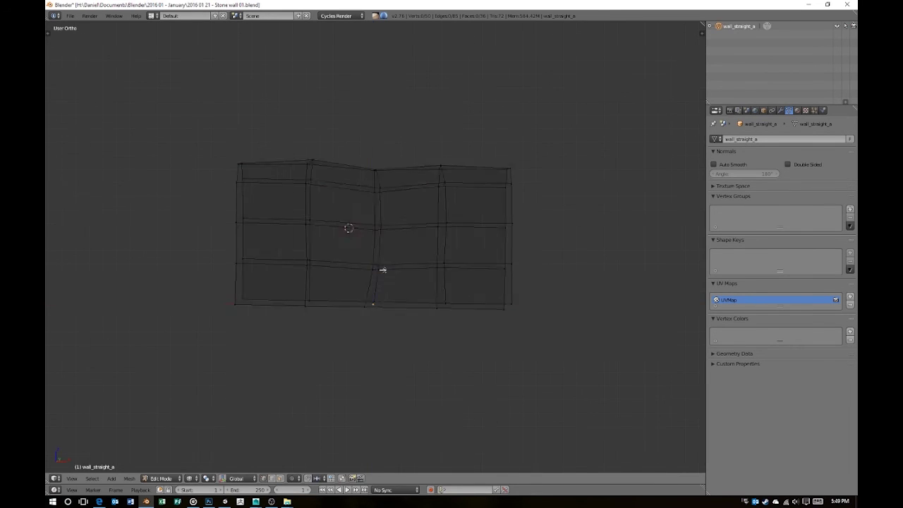
Step: Finish the wall's vertex edits in Blender and re-export so Unity shows the updated textured mesh
key(z)
middle_drag(383, 270, 421, 246)
click(438, 199)
mouse_move(438, 198)
middle_down()
mouse_move(452, 174)
mouse_move(361, 312)
mouse_move(395, 283)
middle_up()
key(Tab)
double_click(740, 26)
key(alt+Tab)
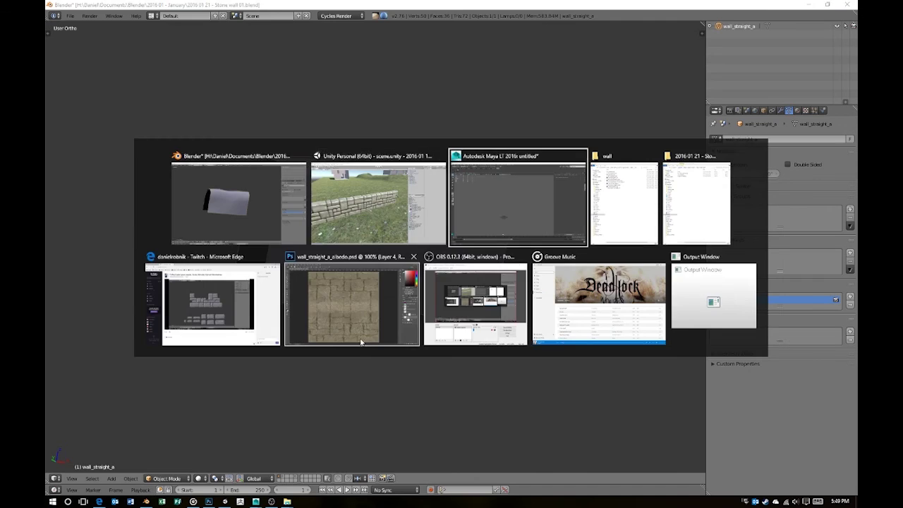
key(alt+Tab)
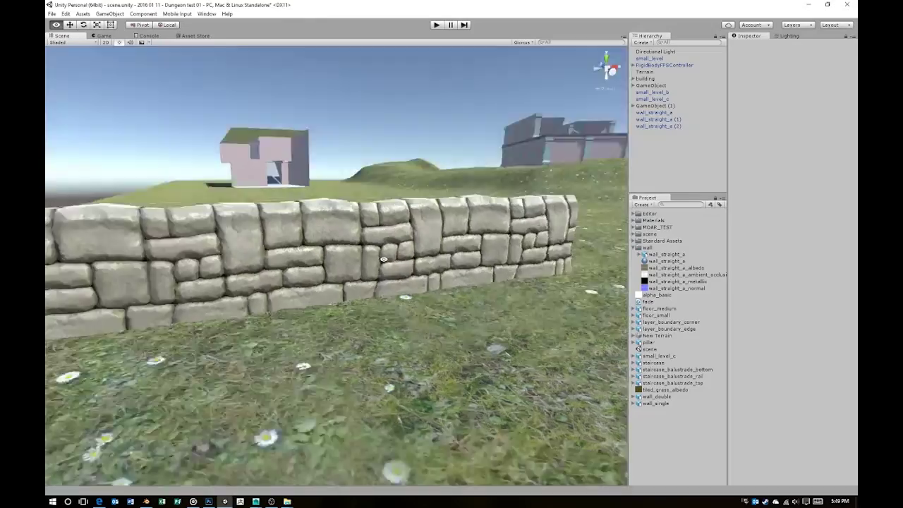
mouse_move(383, 260)
right_down()
mouse_move(376, 193)
mouse_move(352, 189)
right_up()
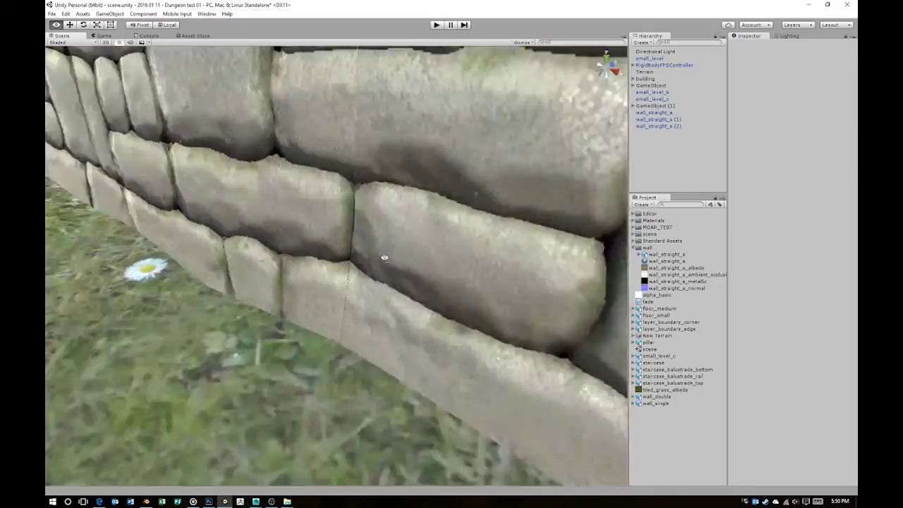
Step: Add a Point Light to the scene from the Hierarchy create menu
right_drag(352, 190, 475, 252)
mouse_move(405, 310)
right_down()
mouse_move(395, 150)
mouse_move(396, 205)
mouse_move(423, 211)
right_up()
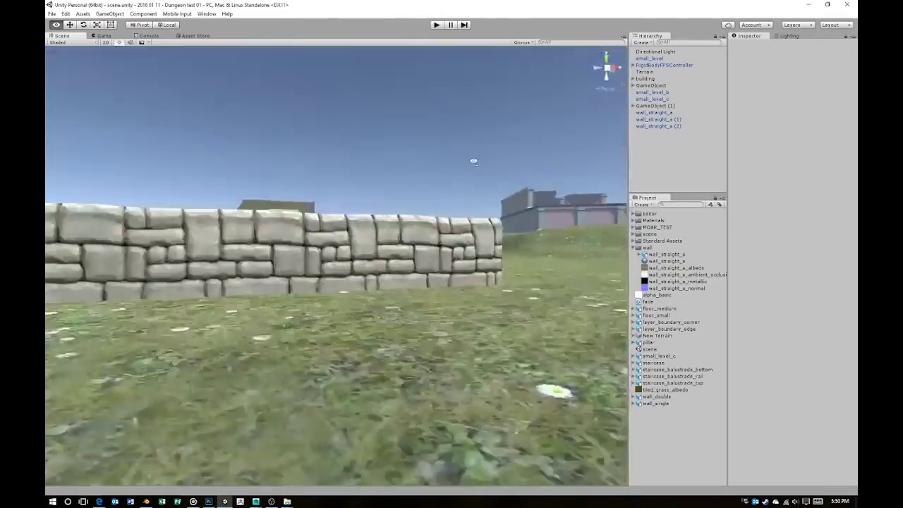
right_click(650, 162)
click(595, 261)
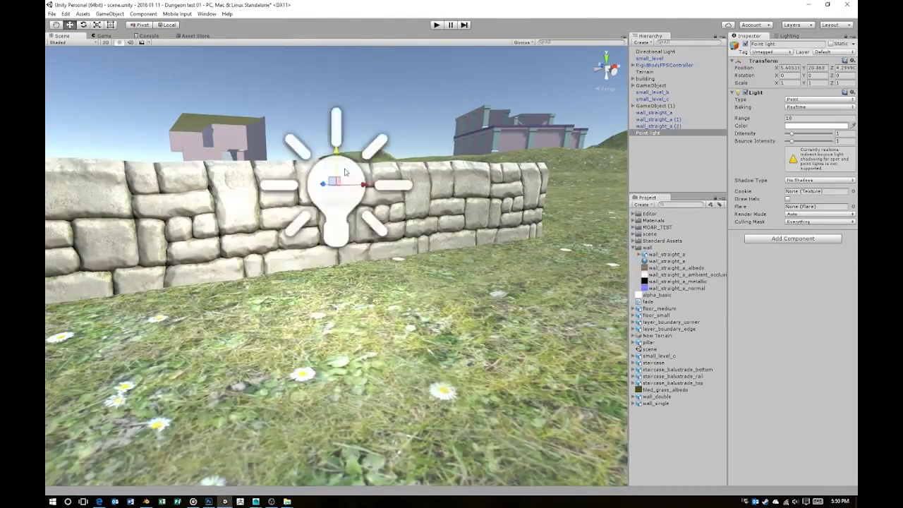
Step: Move the point light beside the stone wall, then deselect it and select the wall
alt+drag(494, 212, 438, 177)
alt+right_drag(438, 176, 461, 141)
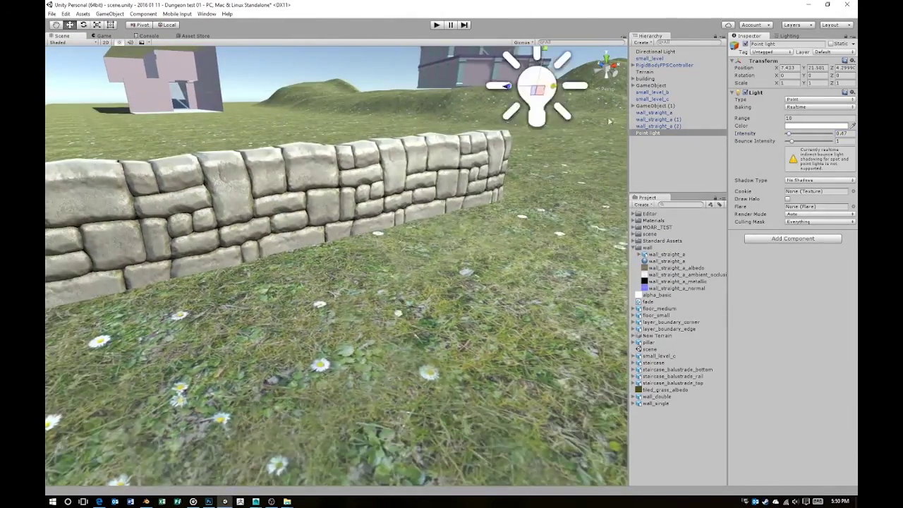
alt+drag(575, 113, 555, 172)
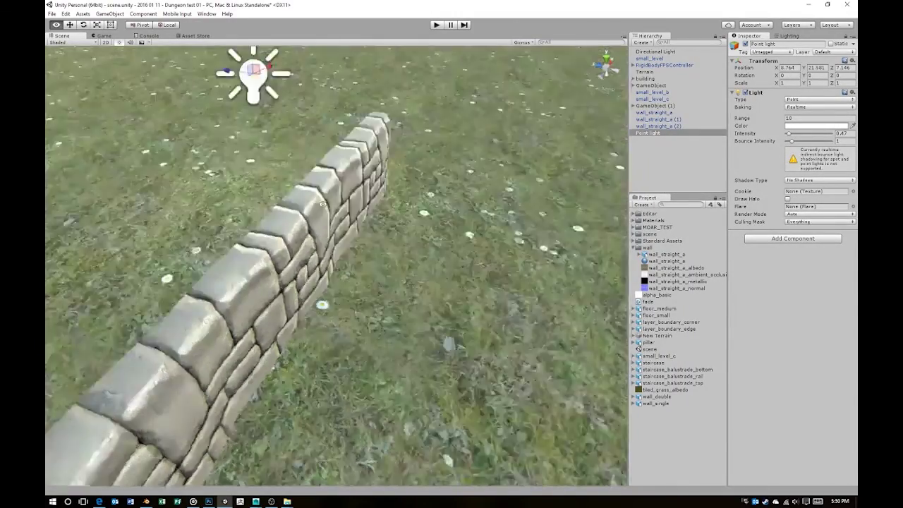
alt+drag(556, 172, 227, 237)
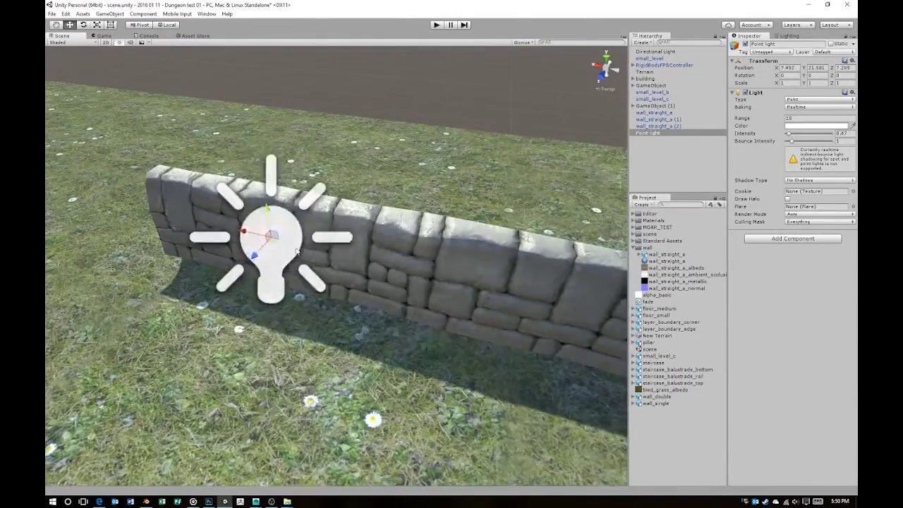
alt+drag(524, 341, 556, 331)
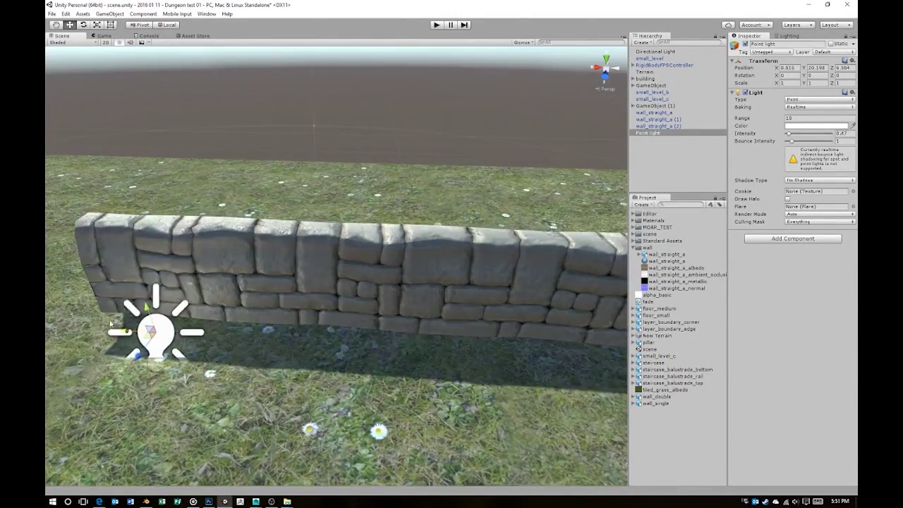
click(491, 276)
mouse_move(514, 283)
alt+mouse_down()
mouse_move(427, 323)
mouse_move(405, 198)
alt+mouse_up()
click(404, 198)
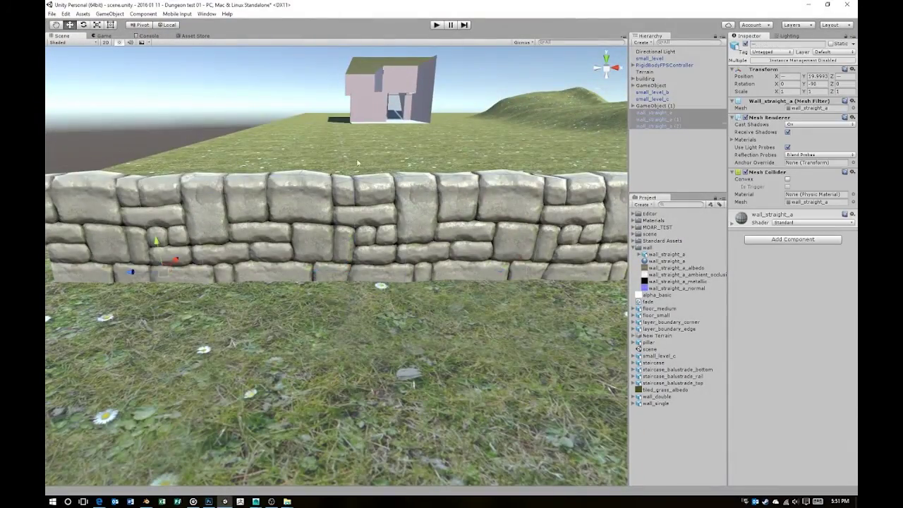